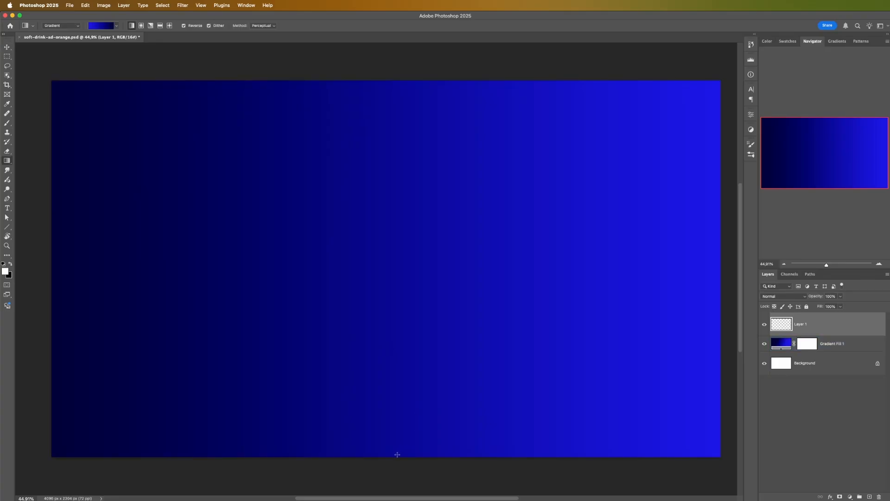
- Add a short vertical dark-to-bright blue gradient fill near the canvas's lower edge and set its opacity to 40%
drag(398, 445, 400, 357)
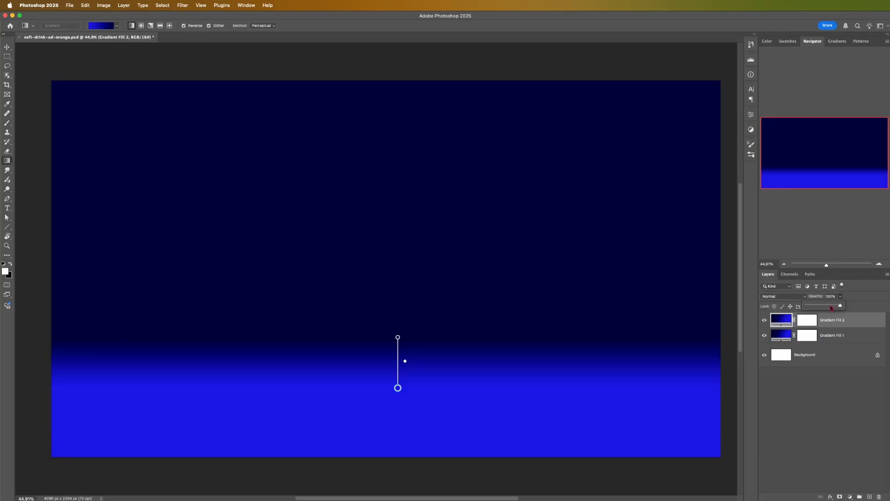
drag(840, 306, 828, 308)
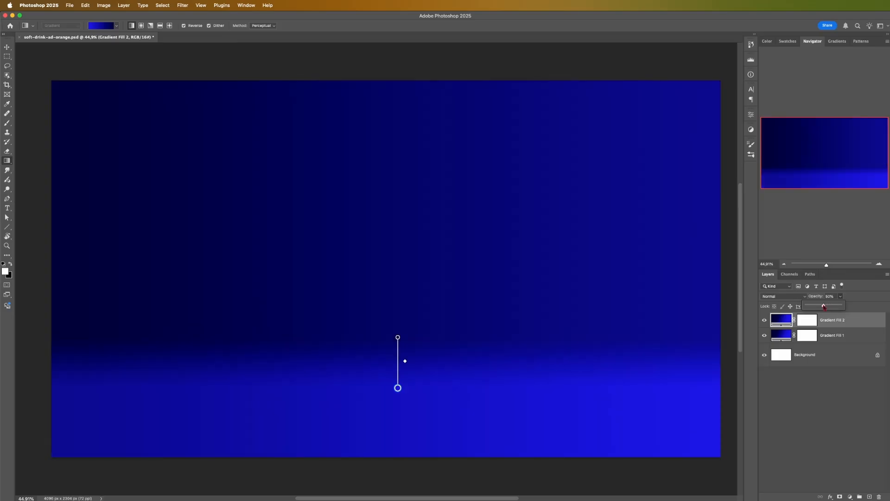
drag(820, 306, 822, 306)
- Mask the second gradient fill with a horizontal black-to-white gradient that starts beyond the canvas's left edge and ends in its right part
click(807, 320)
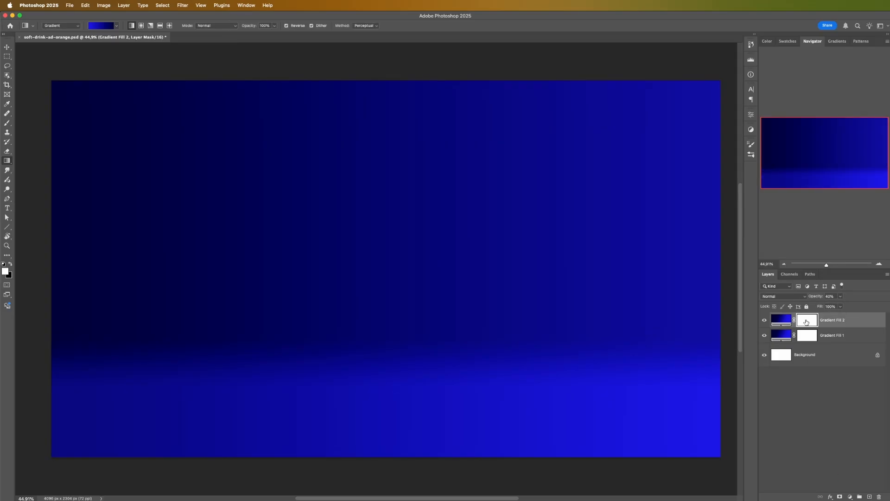
click(102, 27)
click(64, 51)
scroll(262, 296, down, 1)
drag(36, 244, 519, 227)
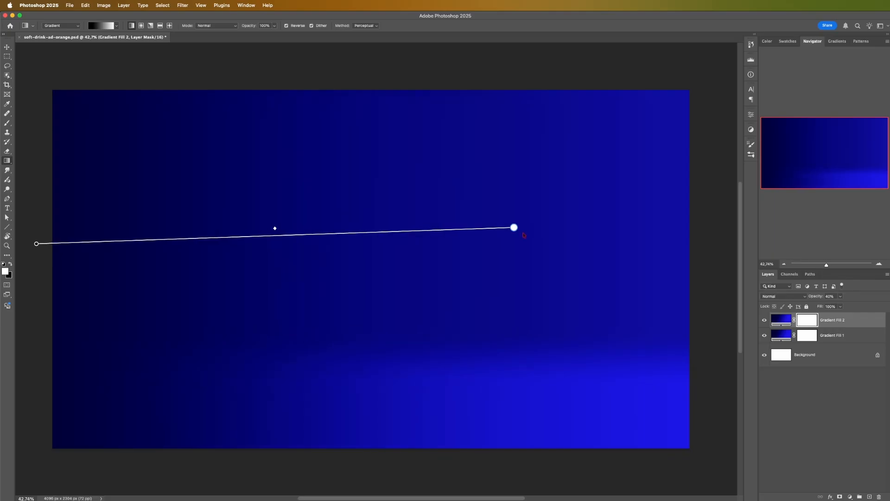
scroll(510, 231, down, 10)
drag(137, 276, 557, 280)
scroll(410, 311, up, 1)
scroll(412, 314, up, 4)
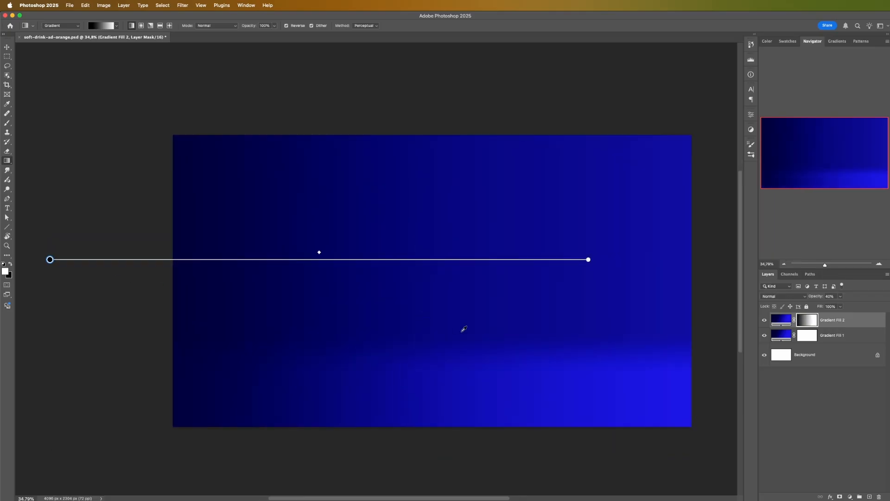
scroll(559, 312, up, 1)
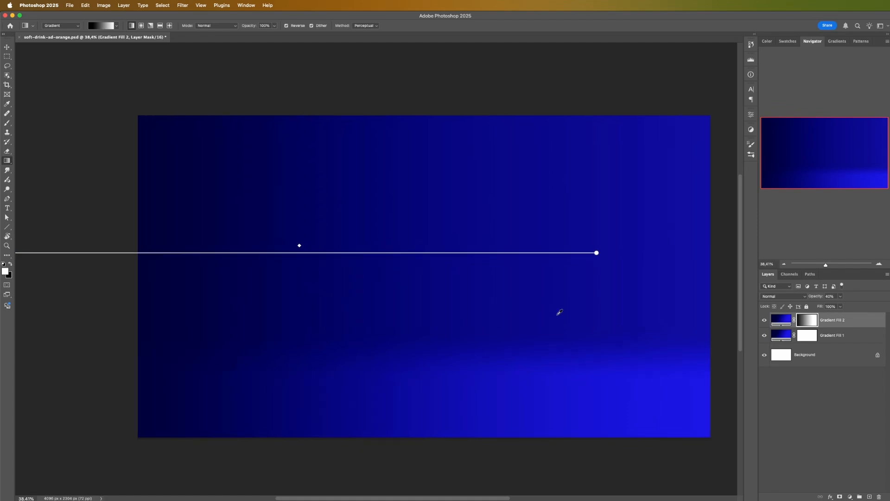
scroll(499, 317, down, 1)
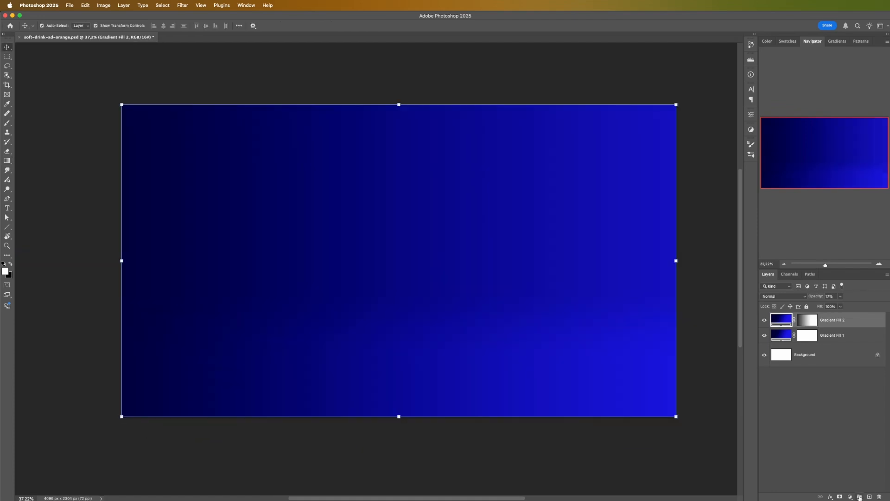
- Add a neutral grey solid color fill layer with 50% brightness above the gradient fills
click(850, 497)
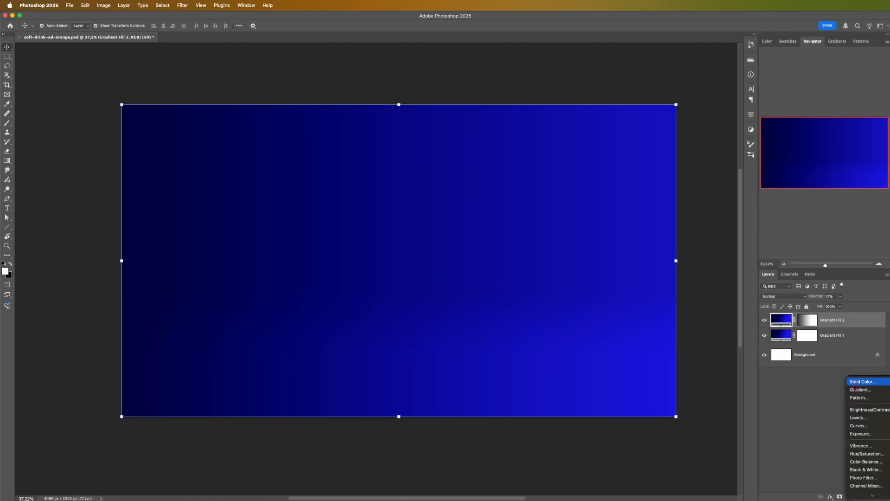
click(855, 381)
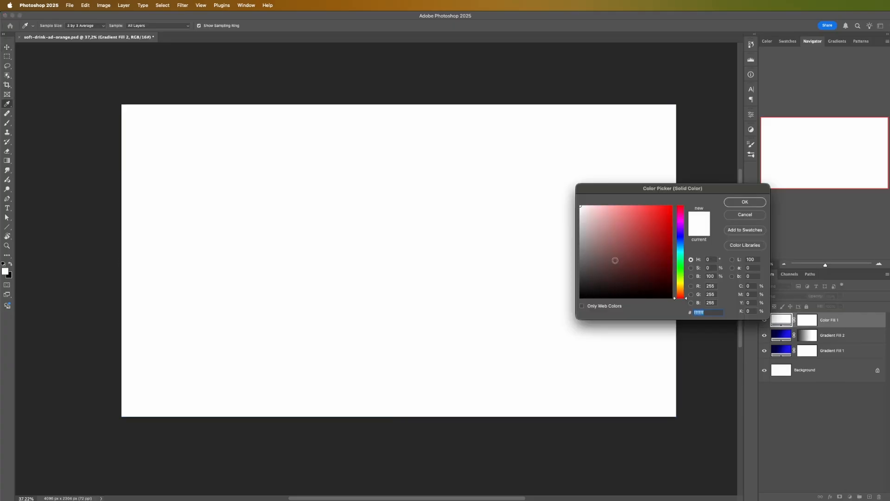
drag(629, 275, 573, 255)
click(709, 276)
text(50)
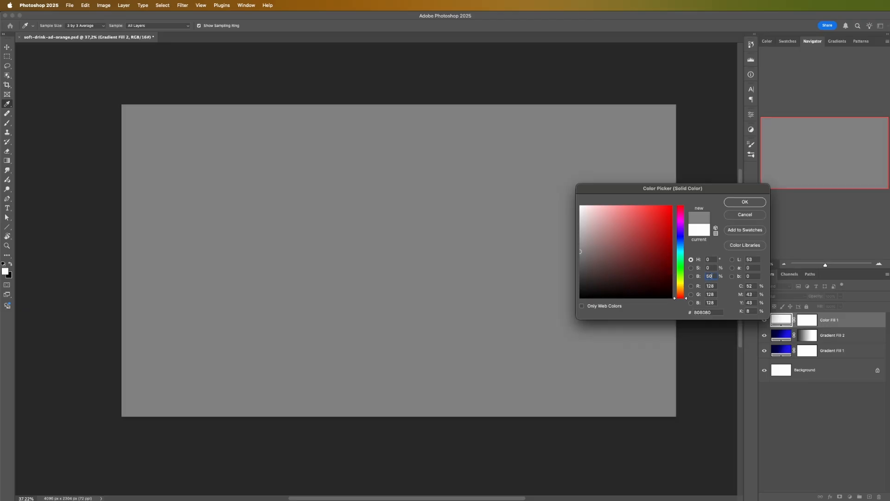
click(756, 202)
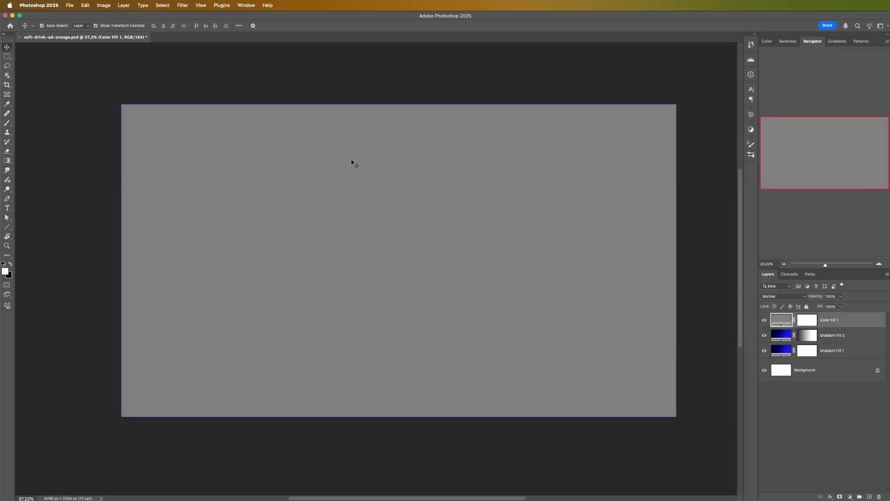
- Rasterize the grey fill layer and add 49.80% uniform monochromatic noise to it
click(182, 5)
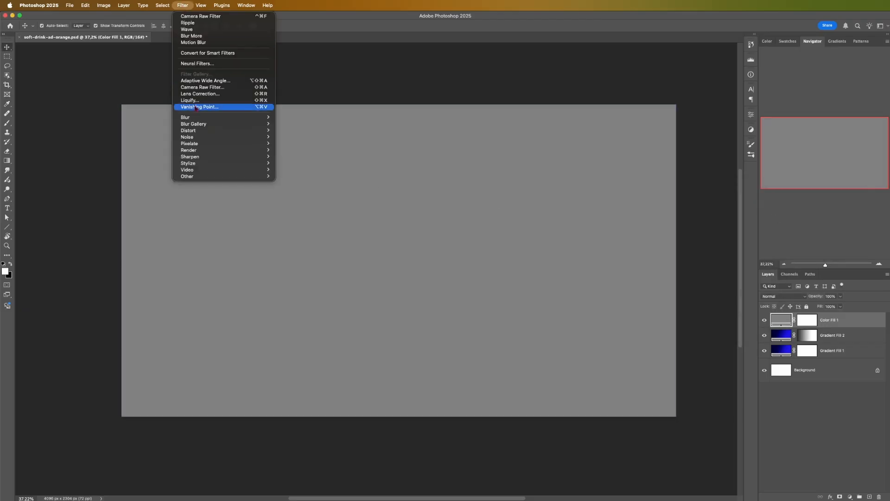
mouse_move(200, 120)
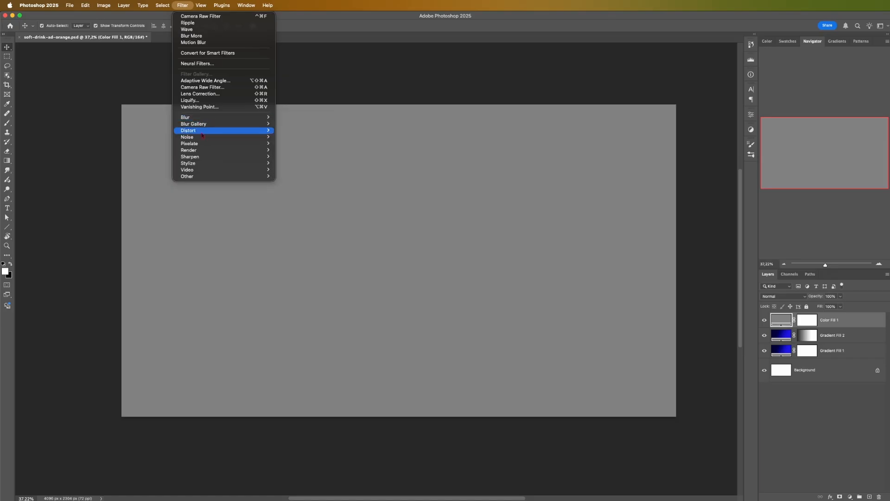
mouse_move(223, 137)
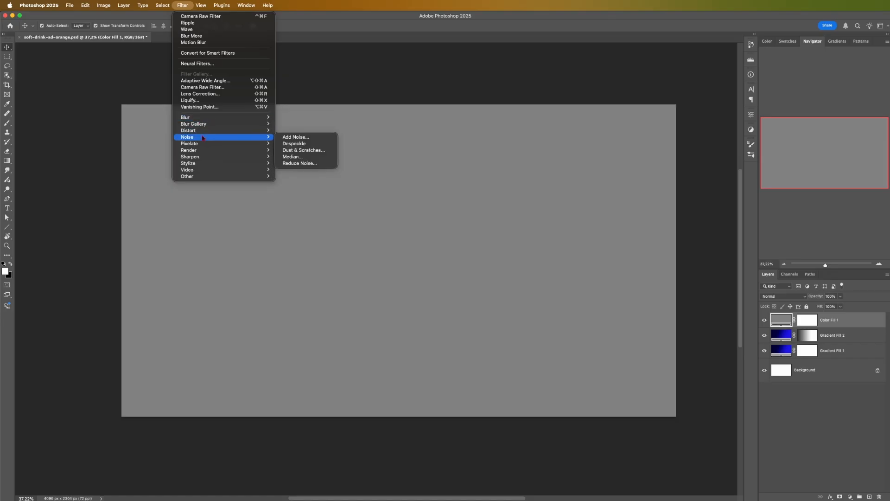
click(292, 137)
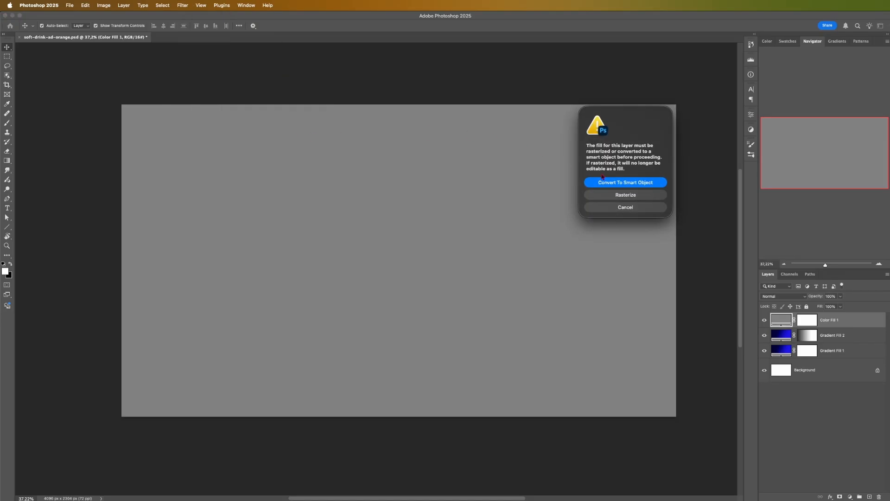
click(614, 195)
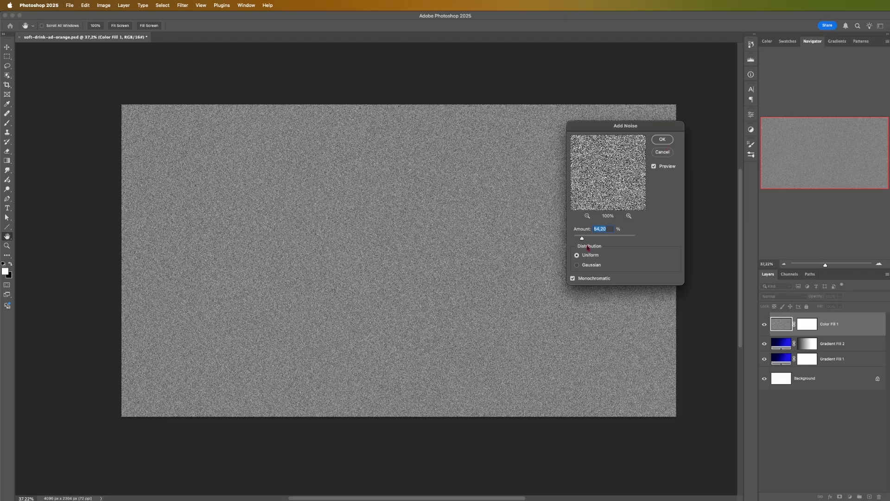
drag(583, 239, 581, 239)
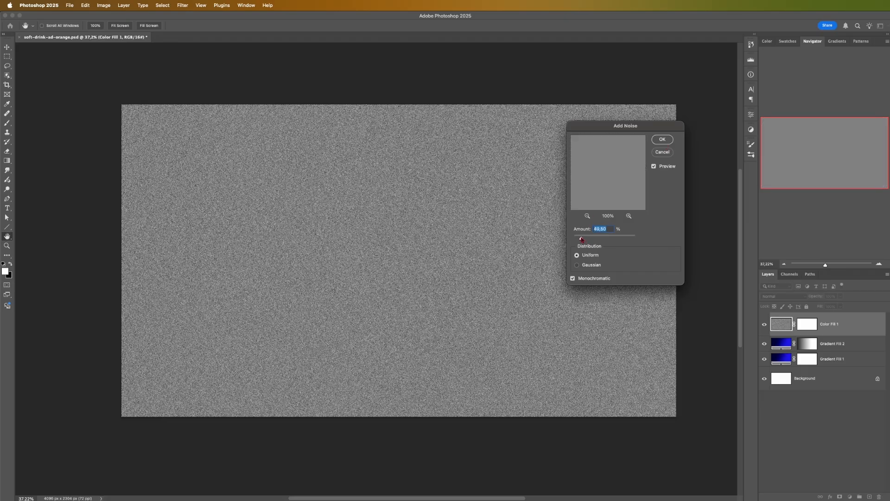
click(663, 142)
- Soften the noise layer with the Blur More filter
key(z)
scroll(413, 261, up, 3)
drag(413, 261, 395, 263)
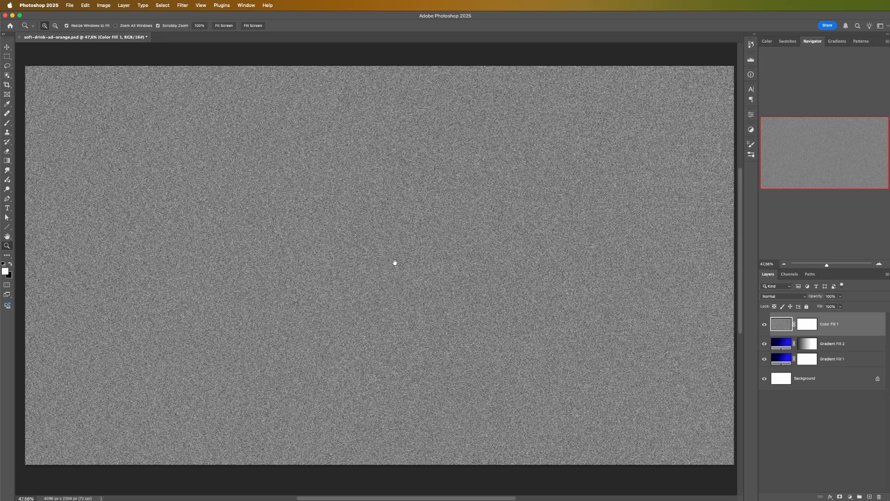
click(165, 5)
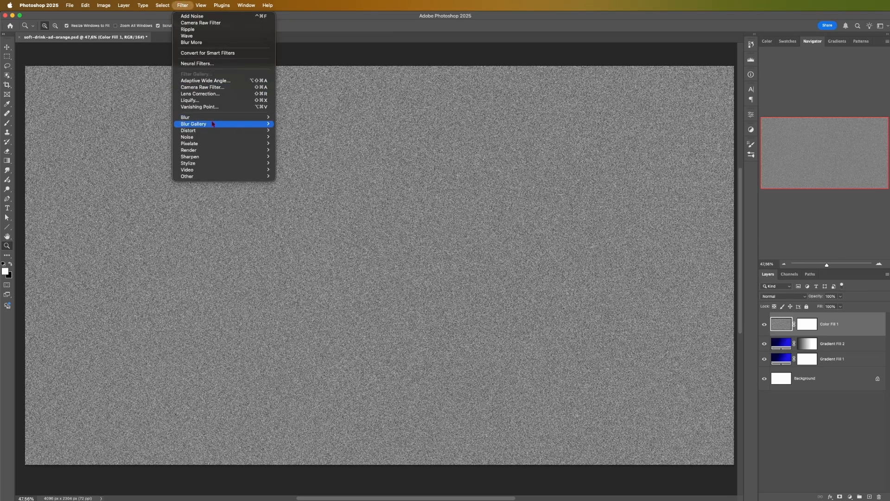
mouse_move(213, 119)
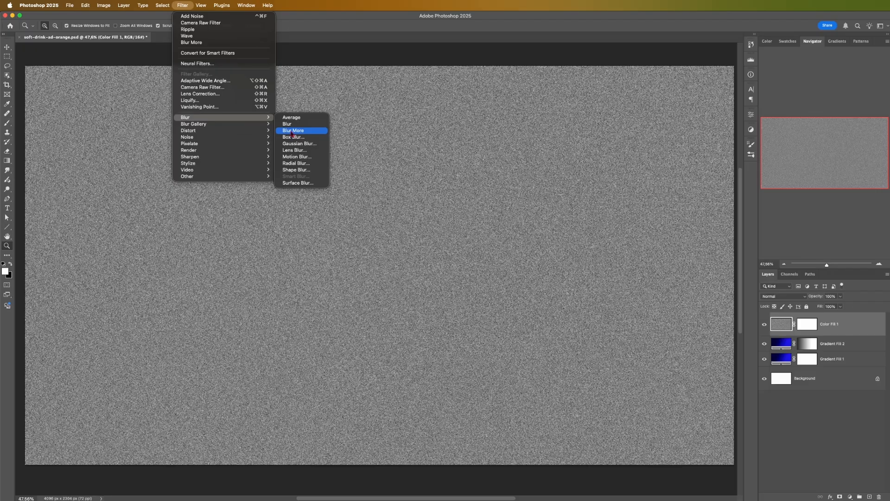
click(291, 132)
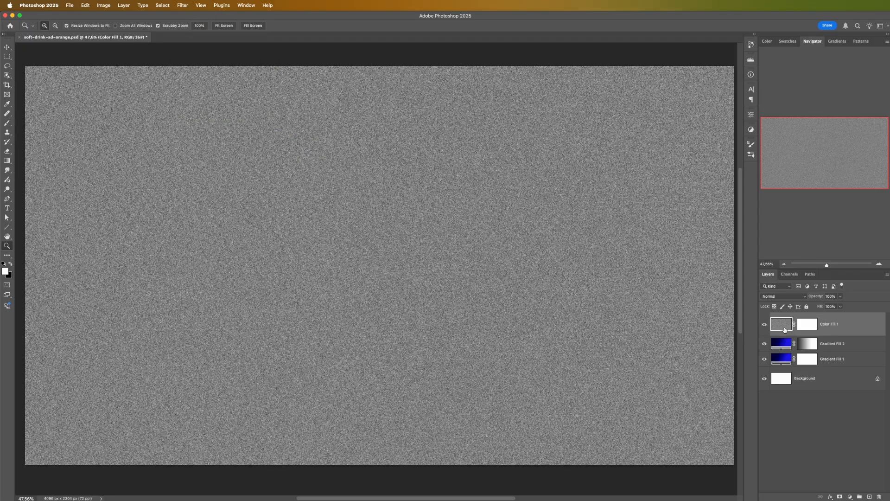
- Set the noise layer's blending mode to Overlay
click(791, 296)
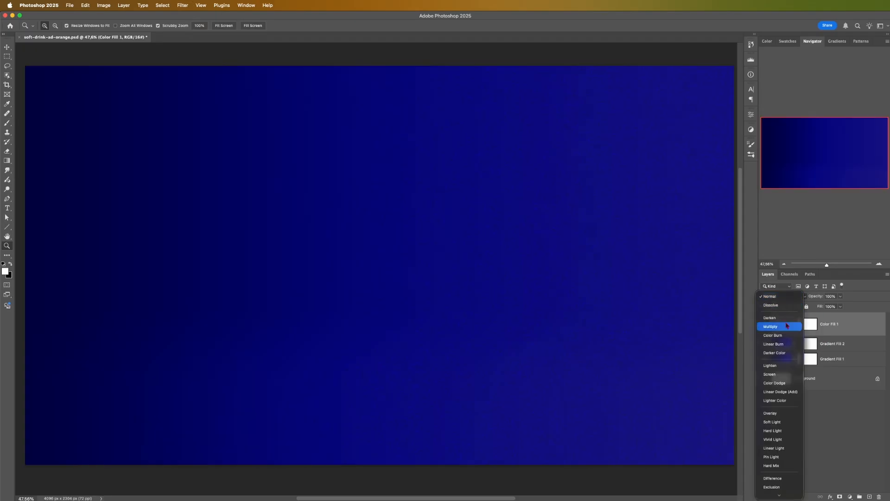
click(770, 318)
click(781, 297)
click(779, 392)
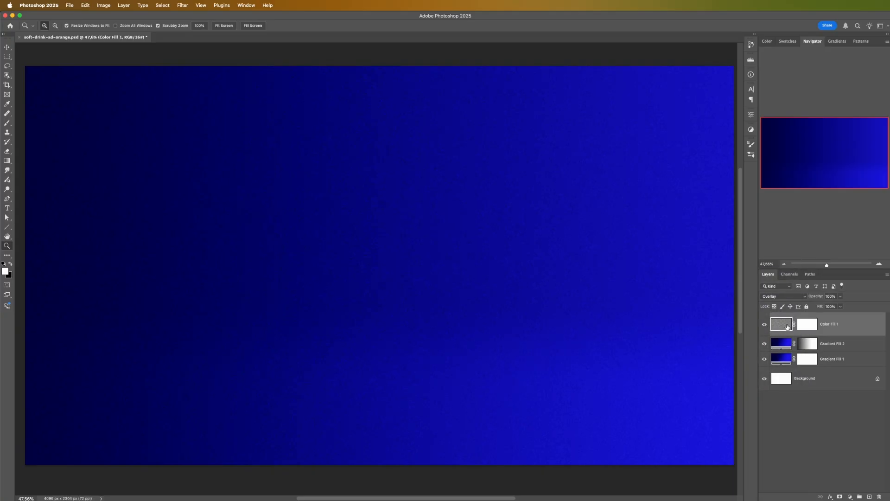
- Brighten the noise layer using Levels with a midtone value of 2.48 and lower its opacity to about 40%
key(super+l)
drag(698, 239, 668, 241)
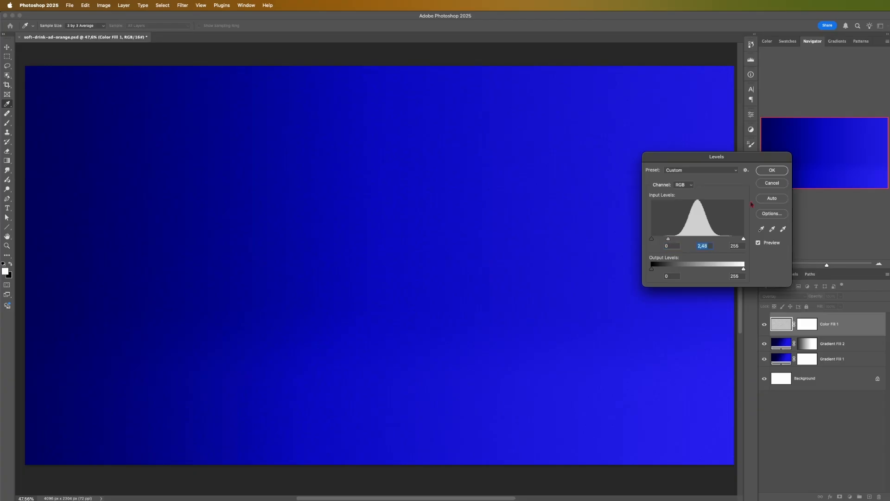
click(771, 170)
key(z)
click(840, 296)
drag(841, 305, 840, 307)
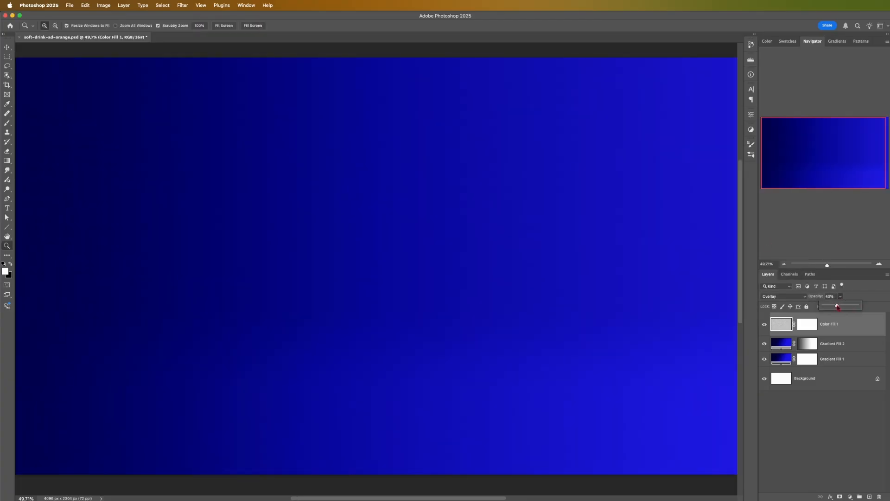
drag(515, 302, 505, 298)
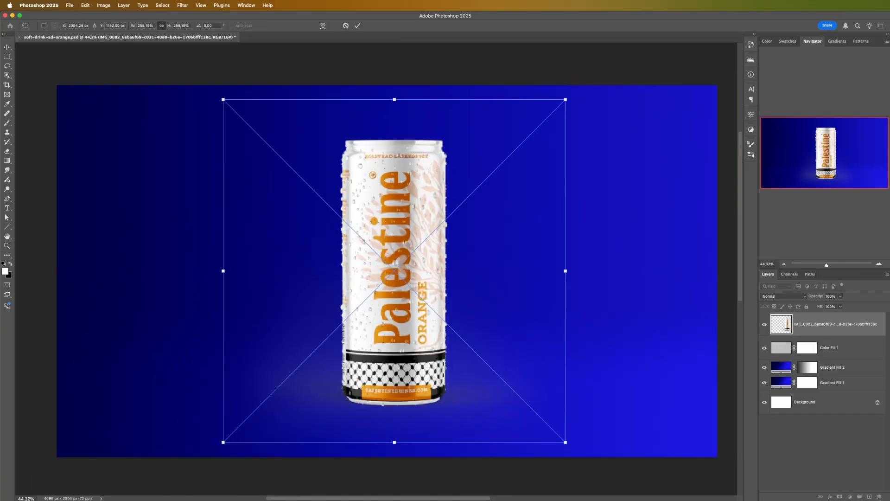
- Commit the placed orange soft drink can image at the center of the blue background
key(Return)
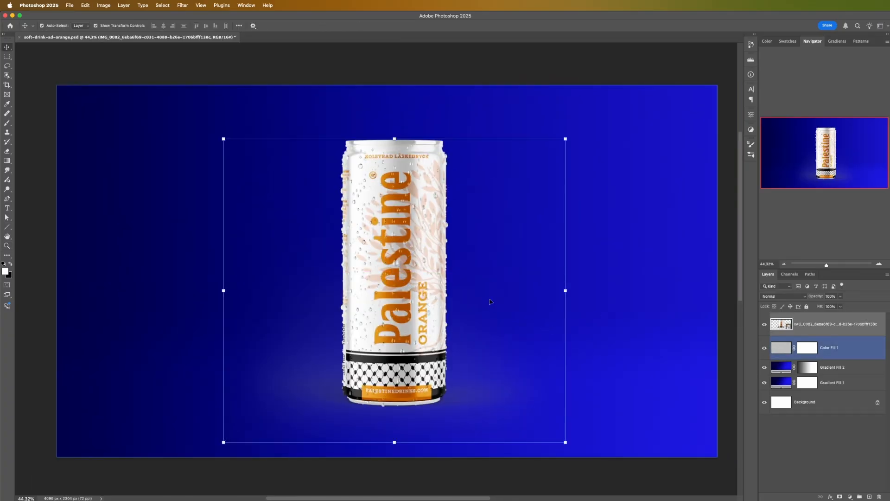
scroll(399, 300, up, 1)
key(z)
drag(402, 290, 409, 288)
key(v)
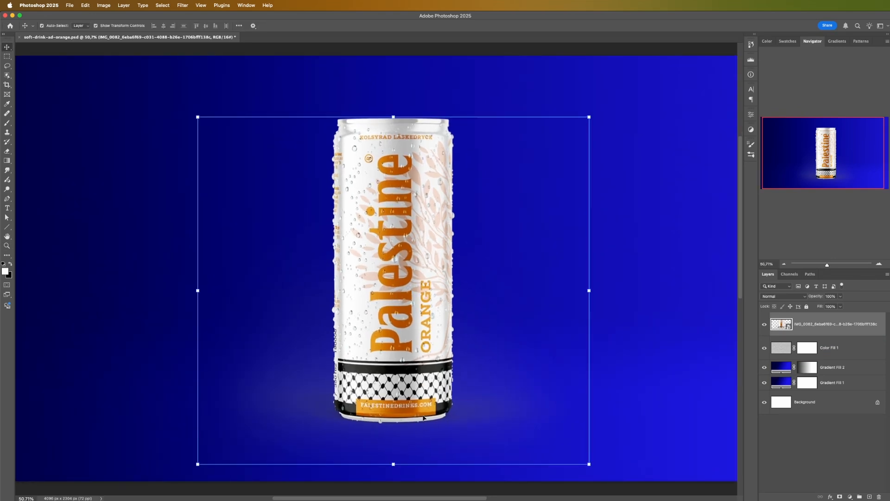
- Mark the water droplets on the can's left edge with an orange brush arrow and undo the strokes
key(z)
drag(361, 222, 346, 225)
key(v)
click(310, 142)
mouse_move(212, 223)
mouse_down()
mouse_move(312, 176)
mouse_move(305, 194)
mouse_up()
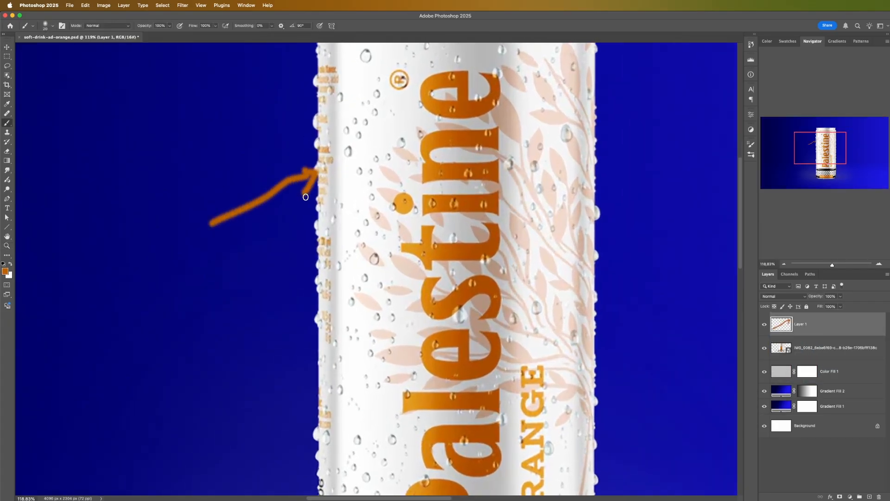
click(313, 120)
key(super+z)
key(super+z)
key(super+z)
scroll(365, 244, down, 2)
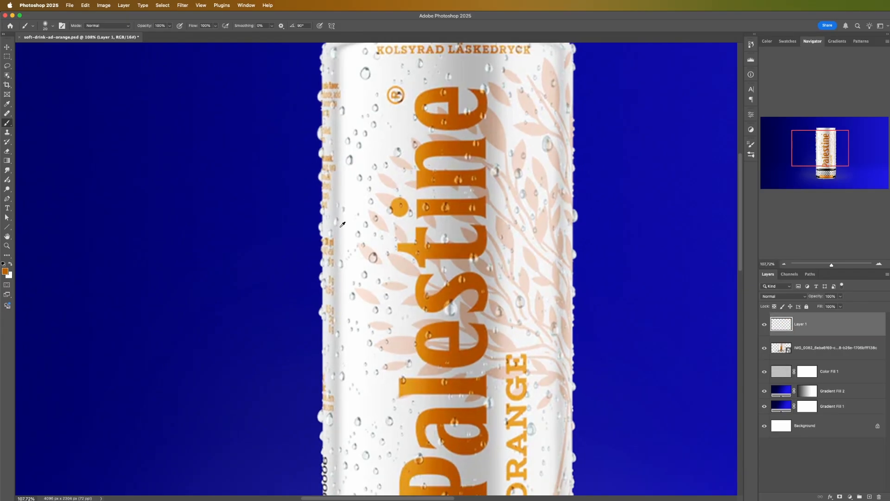
scroll(342, 224, down, 5)
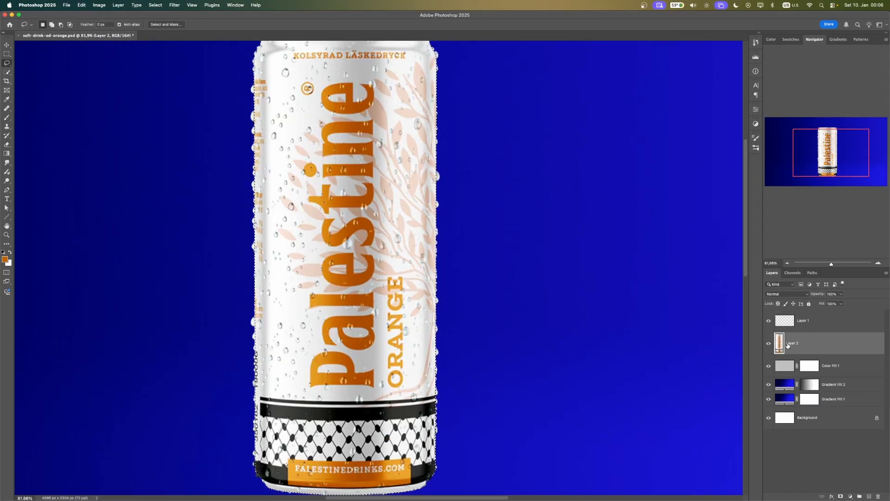
- Copy the selected can body to a new layer and check it by briefly hiding the original can layer
key(super+j)
click(768, 366)
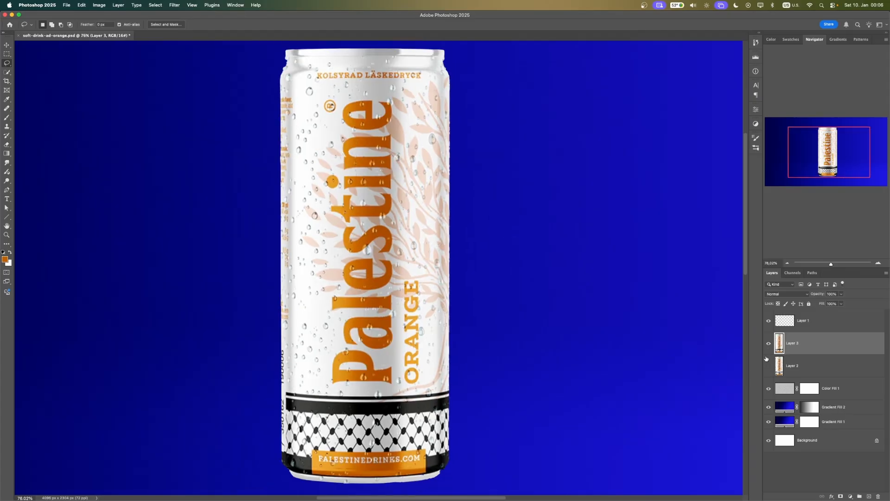
click(769, 366)
scroll(612, 347, down, 1)
drag(585, 322, 553, 320)
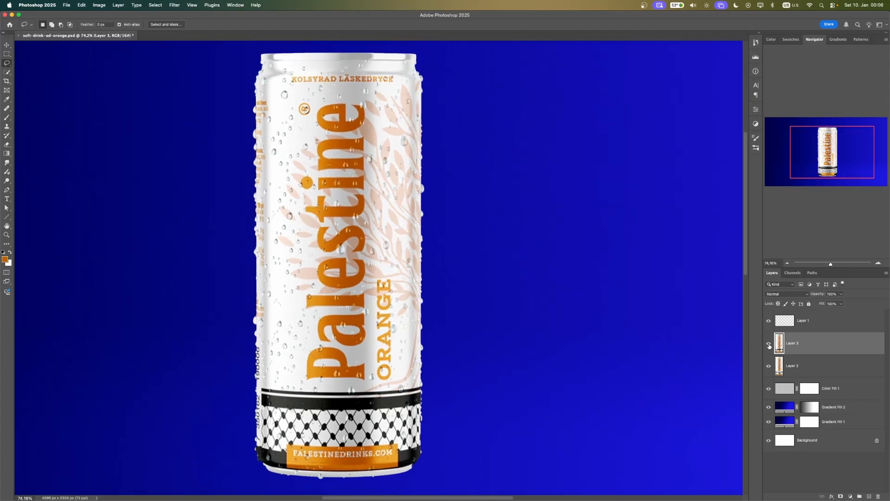
- Move the original can layer with its edge droplets above the copy and set its blending mode to Screen
click(779, 369)
drag(779, 366, 778, 338)
click(794, 296)
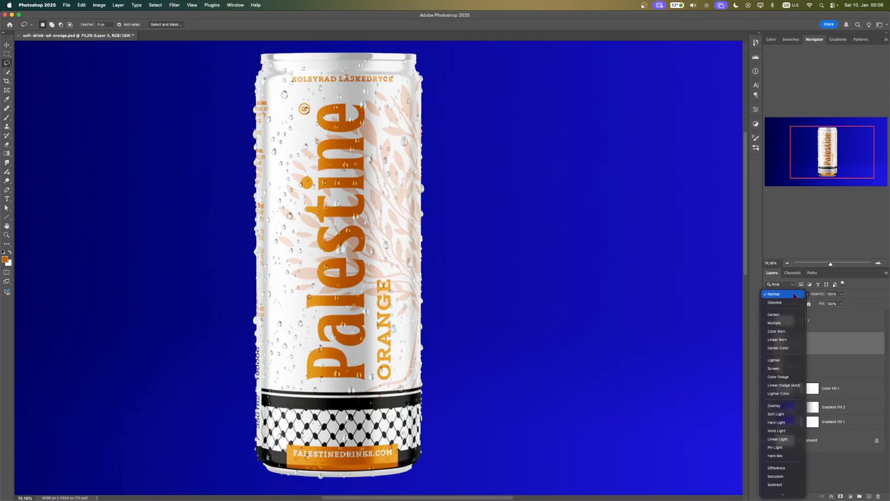
click(794, 368)
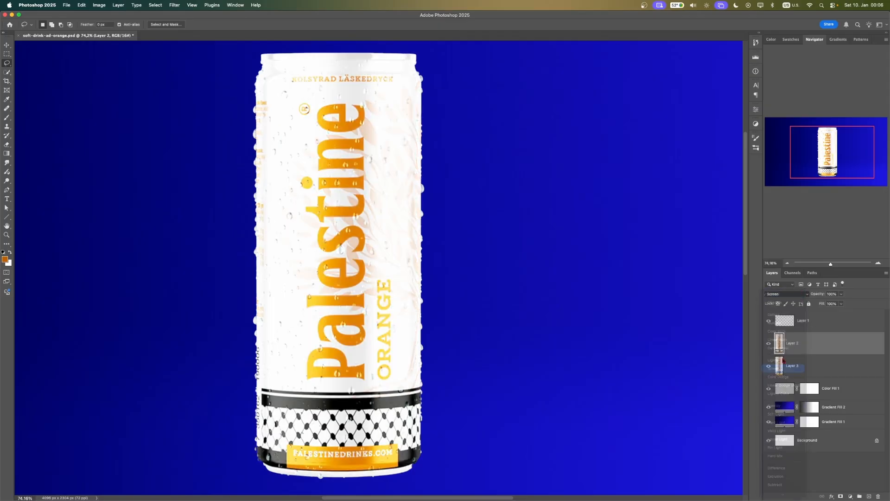
- Desaturate the original can layer with saturation -100 and move it below the copied can body layer
key(super+u)
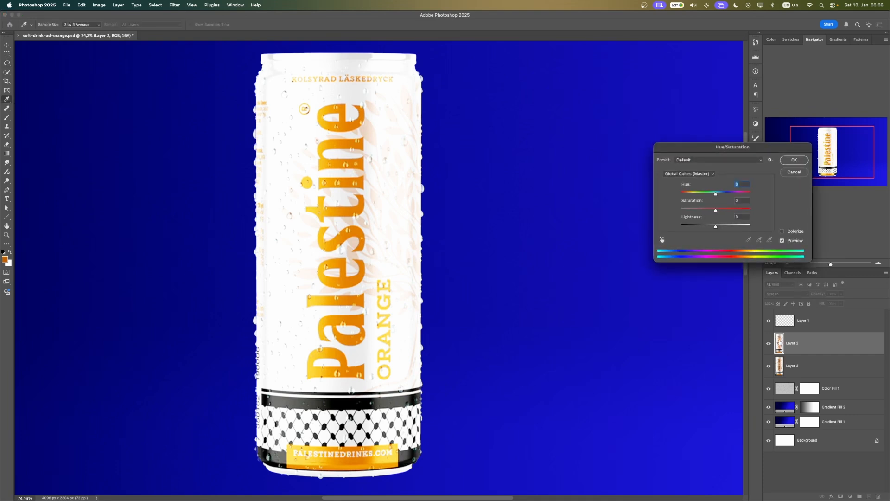
drag(715, 212, 666, 212)
click(781, 158)
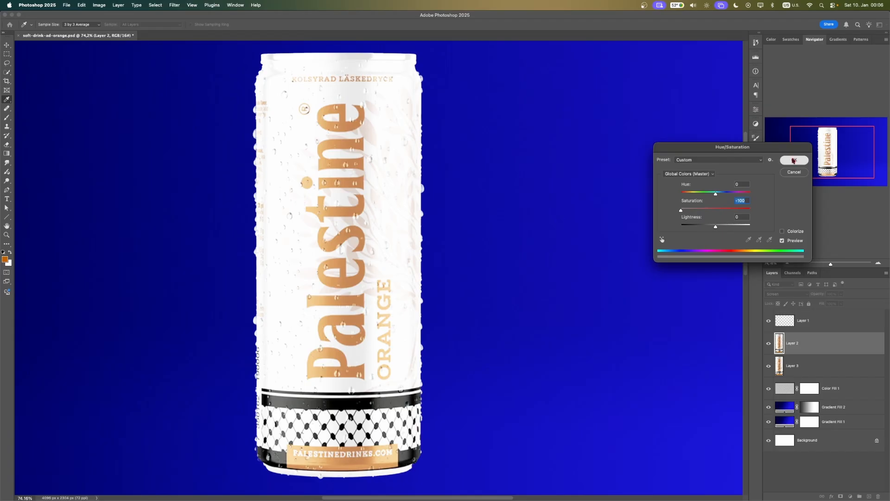
click(769, 344)
click(769, 344)
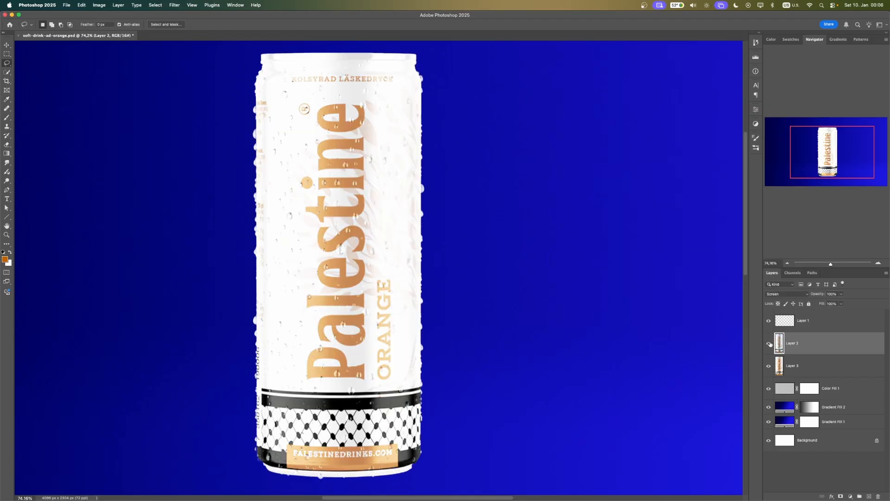
drag(780, 347, 781, 370)
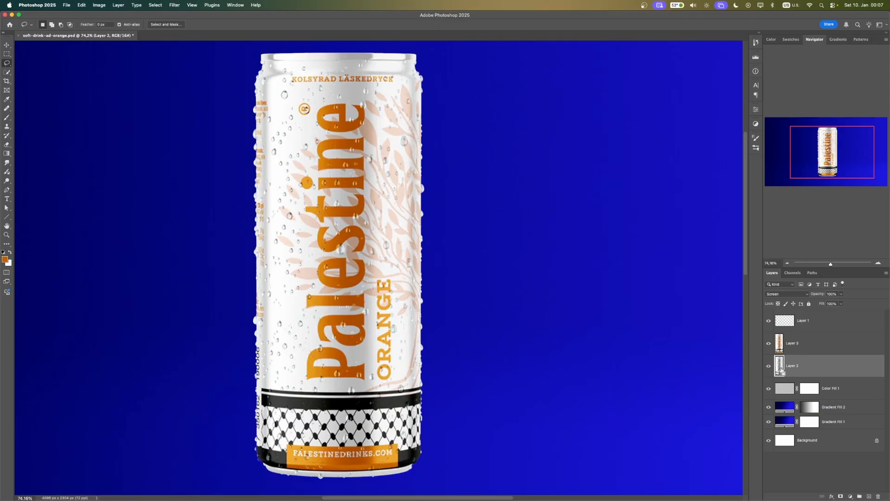
- Adjust the desaturated can layer's input Levels to 78 for shadows, 0.26 for midtones and 254 for highlights
key(super+l)
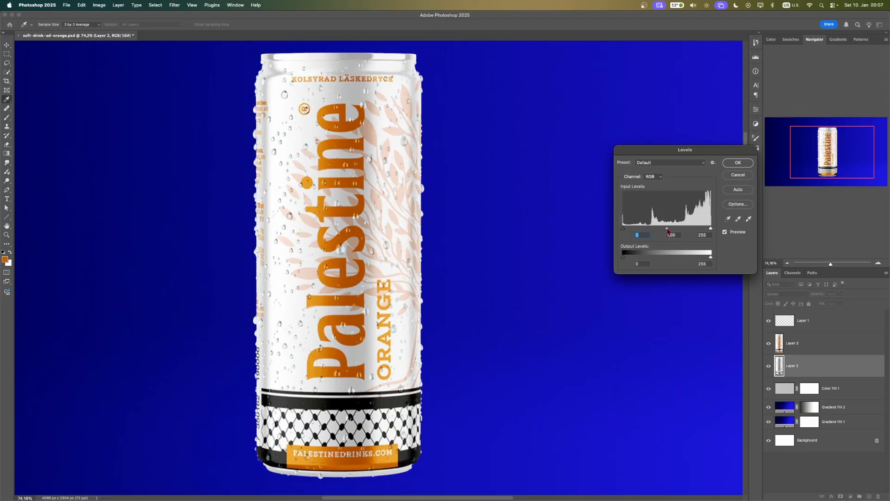
drag(623, 230, 679, 230)
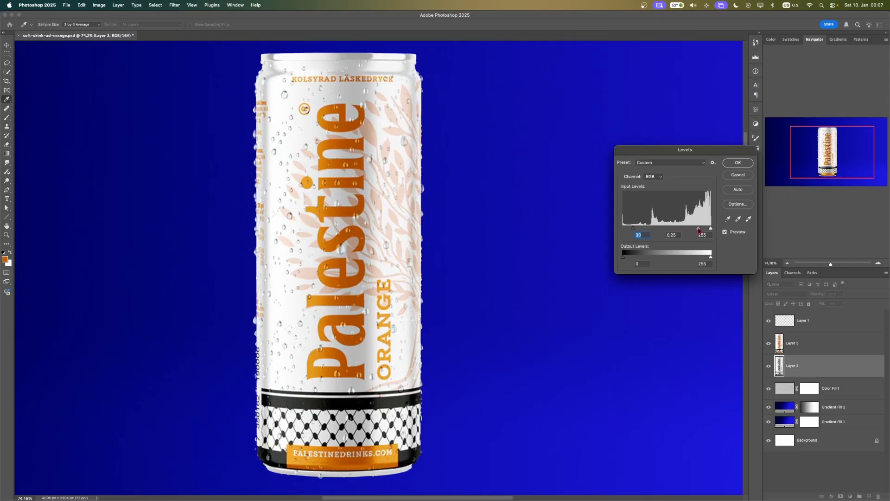
drag(698, 230, 700, 231)
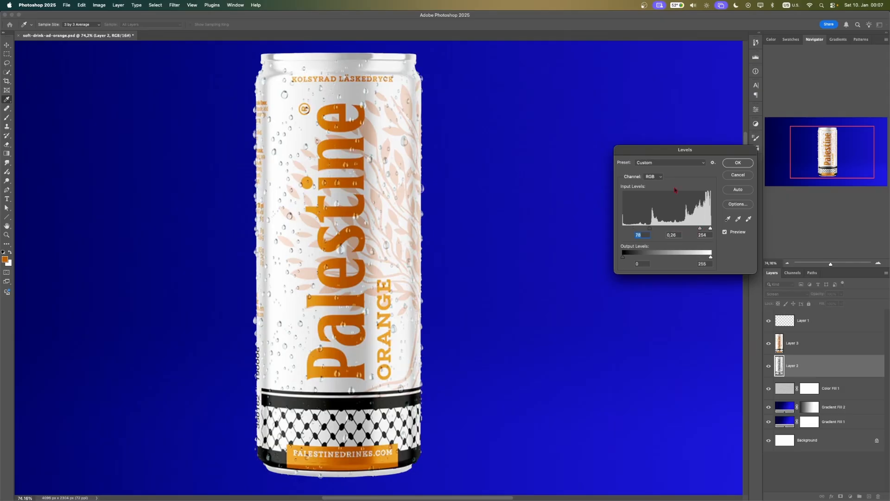
click(732, 162)
key(l)
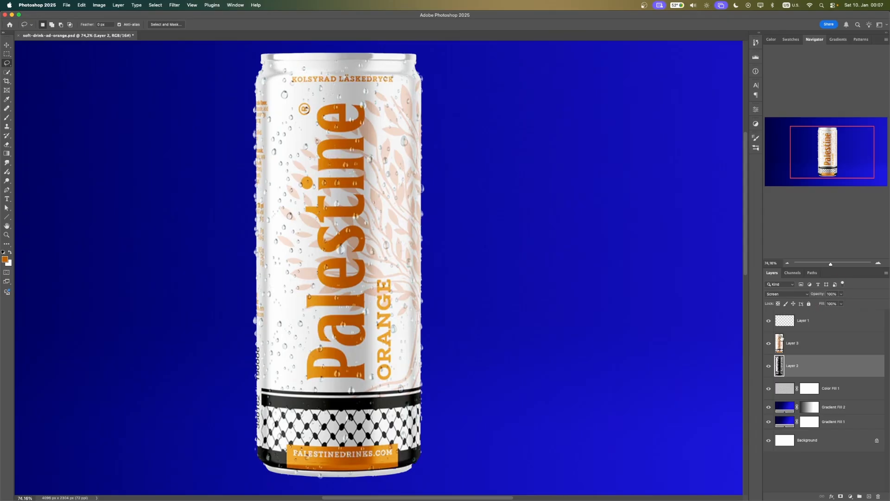
- Compare the can's edge droplets with the desaturated layer hidden and shown, and examine the whole can against the background
click(768, 367)
click(768, 367)
key(v)
scroll(450, 287, down, 1)
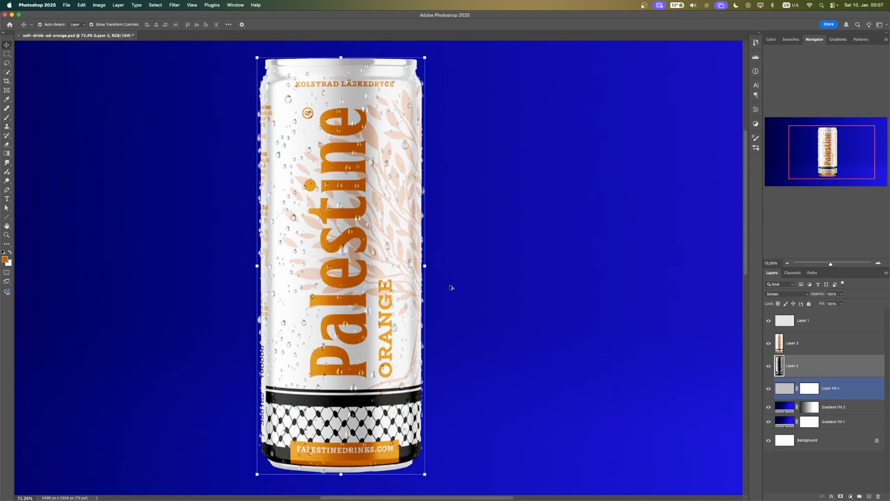
scroll(450, 288, down, 3)
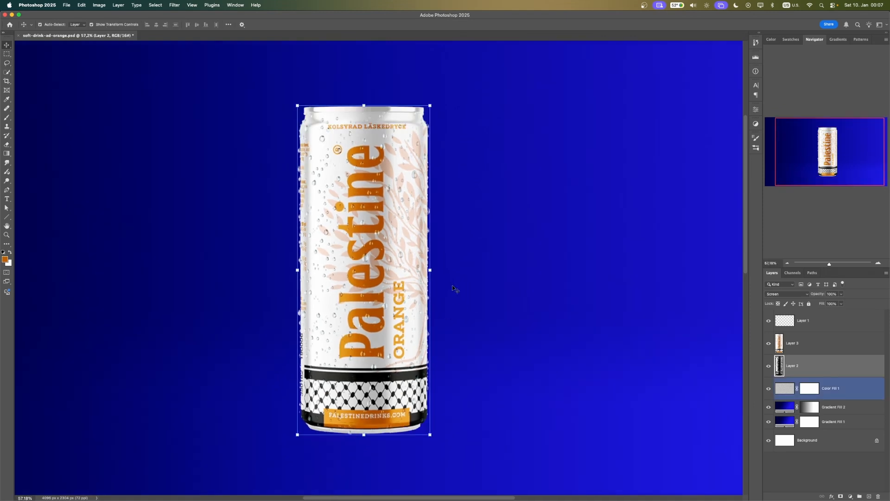
scroll(485, 293, down, 1)
click(490, 292)
scroll(492, 291, down, 1)
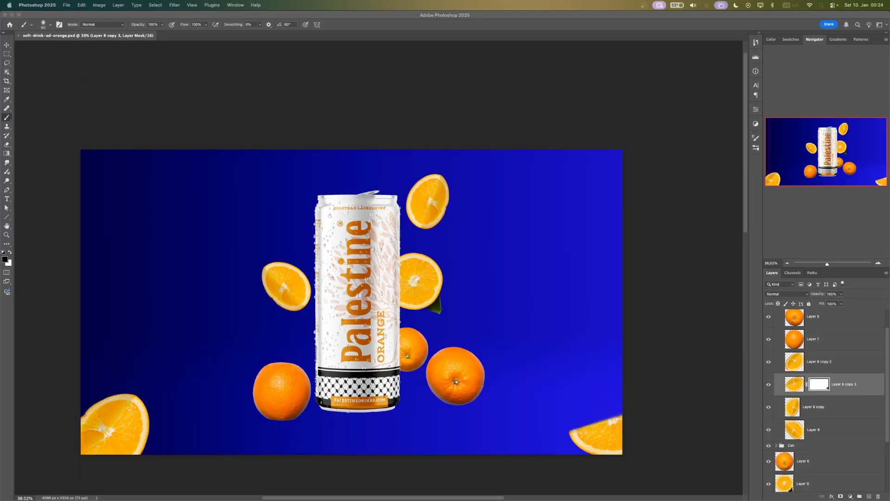
- Position the green leaf image above the can and isolate the leaf with a selection refined in Select and Mask
drag(320, 352, 355, 308)
drag(473, 303, 710, 278)
drag(574, 289, 457, 297)
key(Return)
key(w)
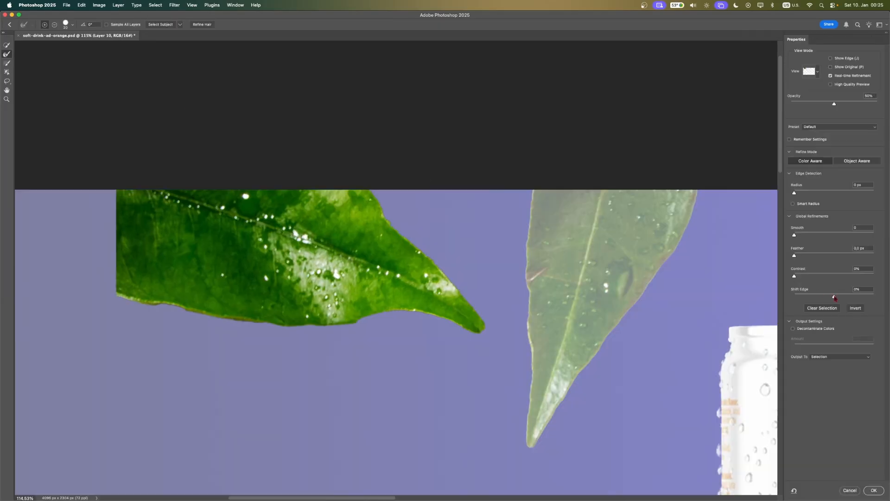
key(Return)
click(781, 408)
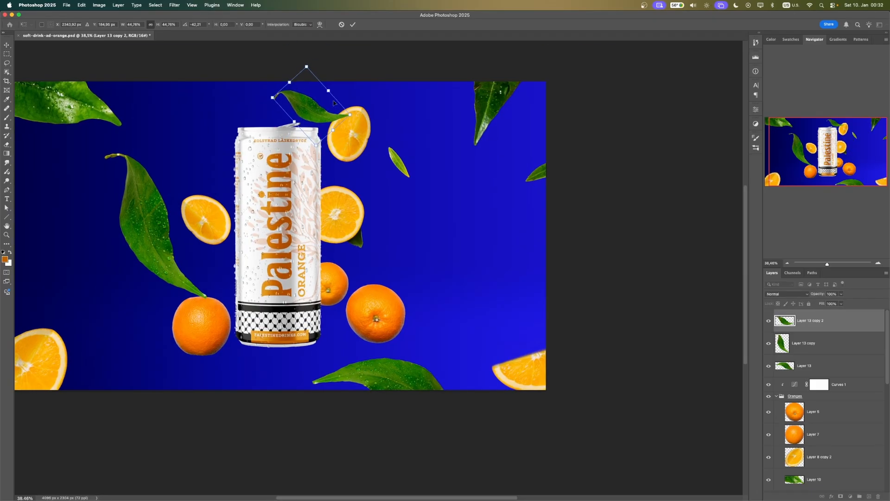
- Arrange small leaf copies above the can, beside its left edge and in the blue area farther left
drag(322, 110, 327, 112)
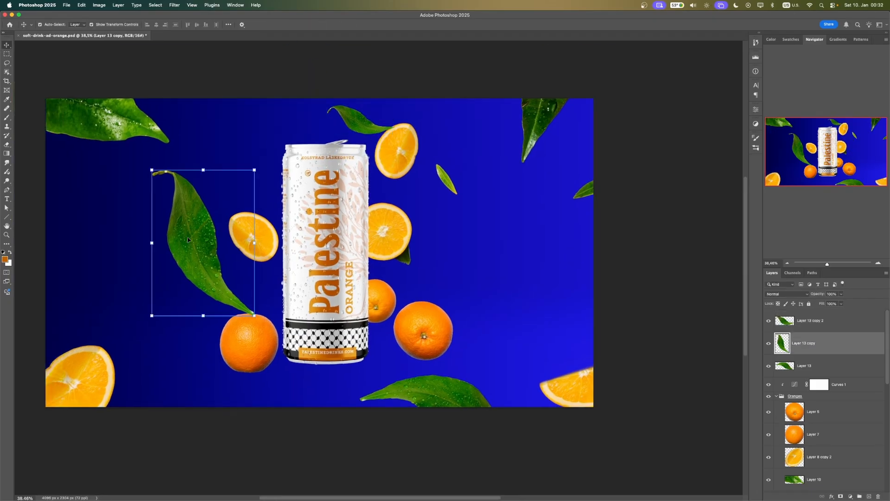
mouse_move(251, 176)
mouse_down()
mouse_move(259, 193)
mouse_move(228, 175)
mouse_move(264, 166)
mouse_up()
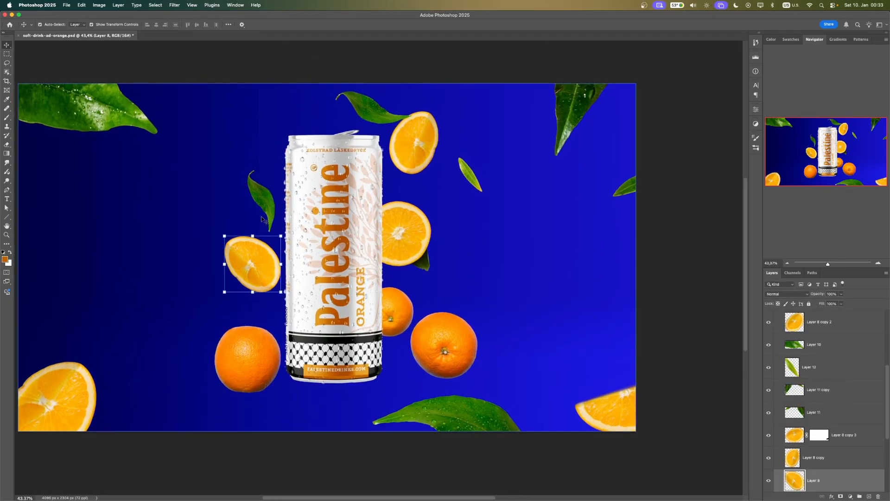
drag(241, 260, 111, 204)
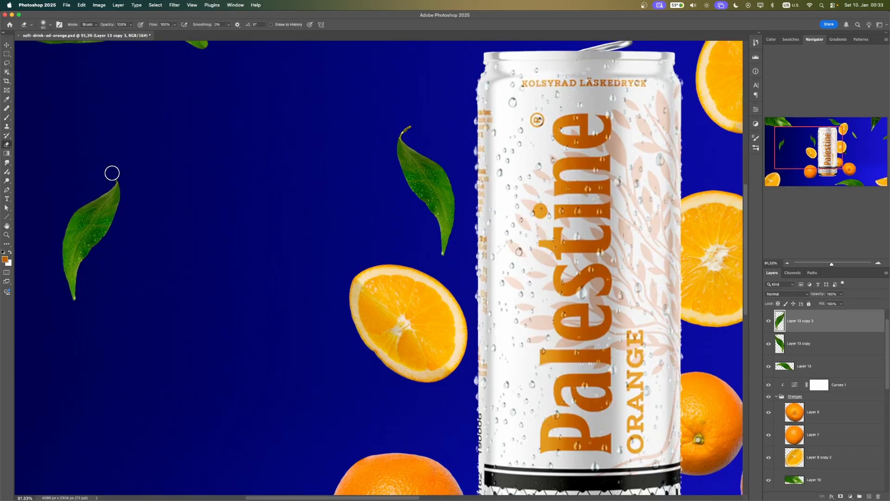
- Warp the leaf copy in the lower left blue area into a narrower, more curved shape
drag(139, 292, 151, 302)
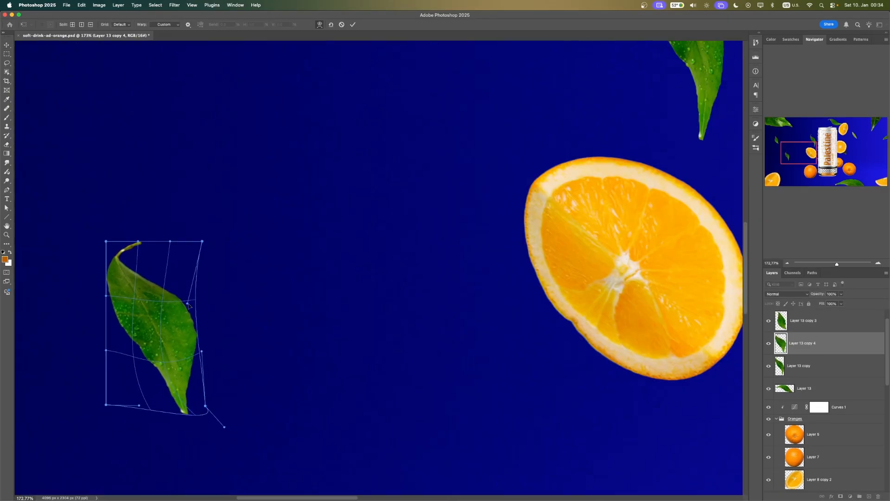
mouse_move(139, 296)
mouse_down()
mouse_move(148, 271)
mouse_move(153, 339)
mouse_up()
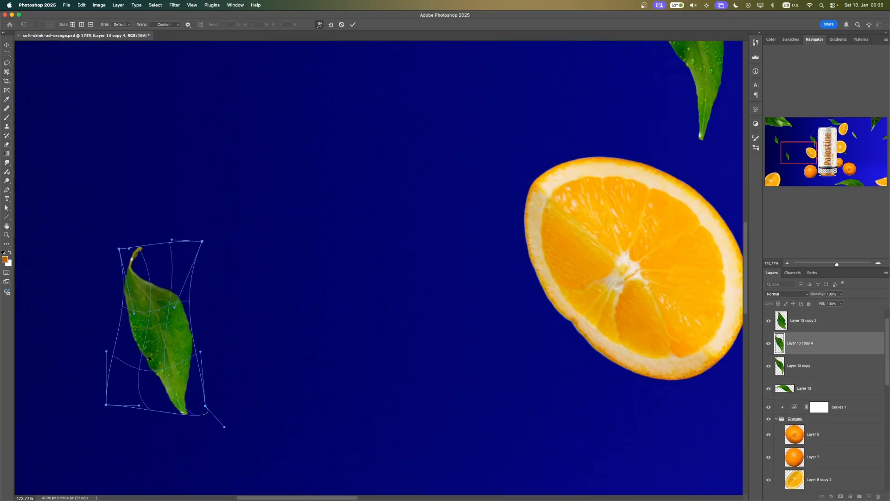
right_click(799, 343)
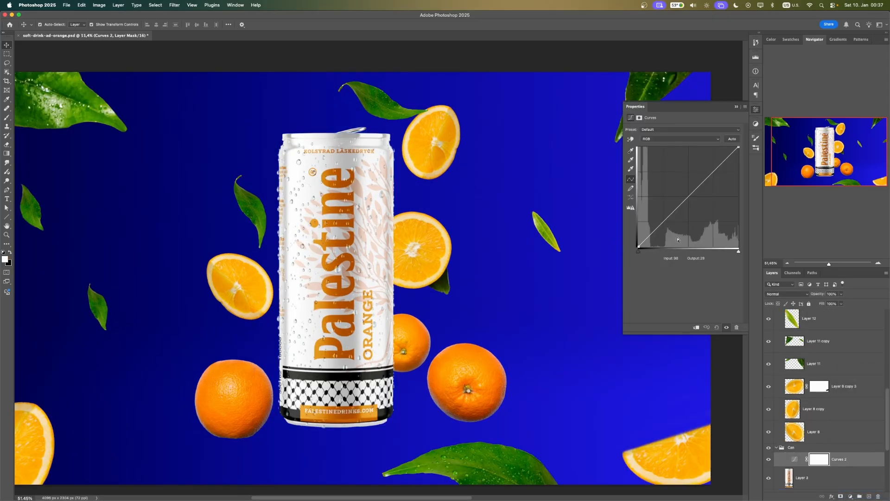
- Undo the trial point on the can's Curves adjustment and clip the adjustment to the can layer
click(687, 196)
key(super+z)
click(696, 327)
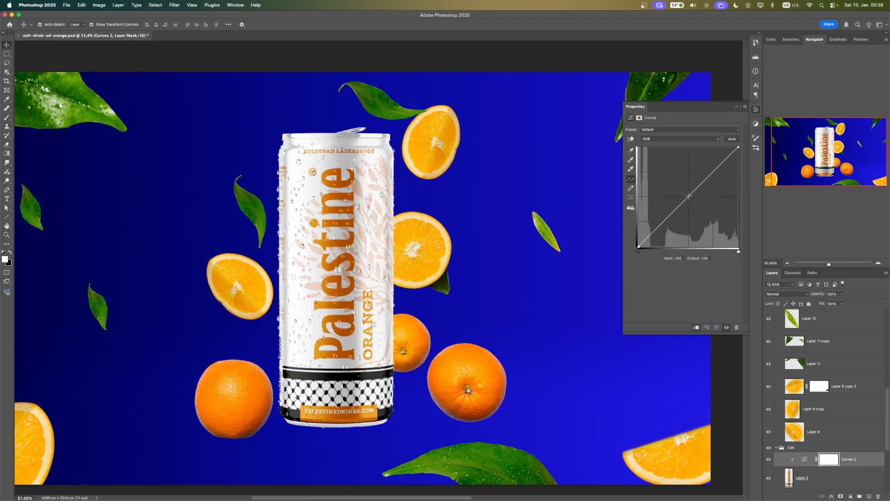
- Shape the can's RGB curve to brighten the midtones while holding back the shadows and highlights
drag(689, 195, 664, 222)
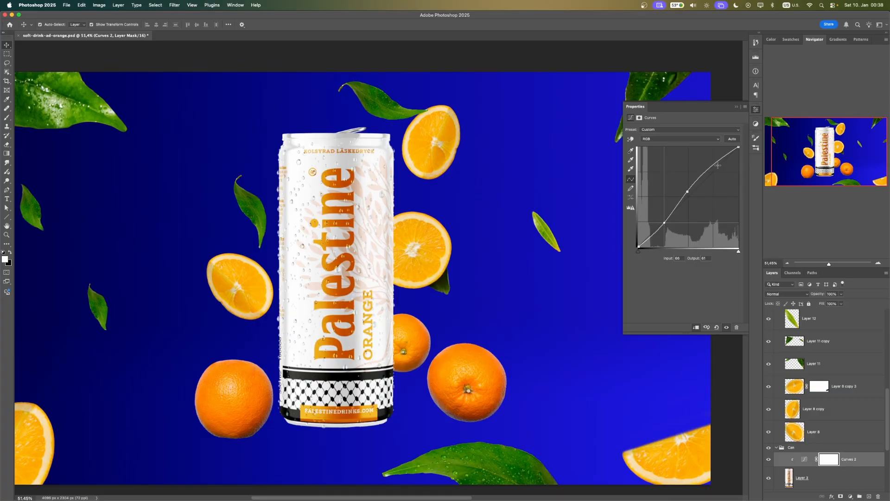
drag(711, 167, 713, 170)
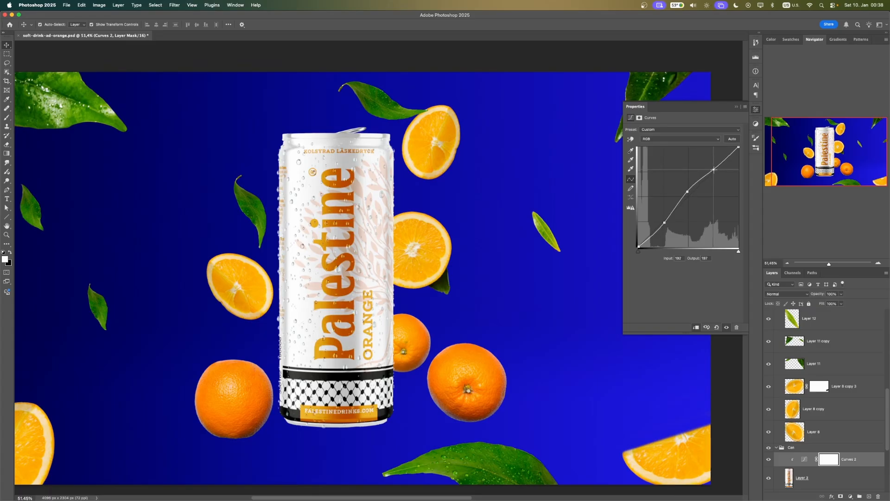
click(754, 111)
key(z)
click(370, 250)
drag(370, 251, 372, 249)
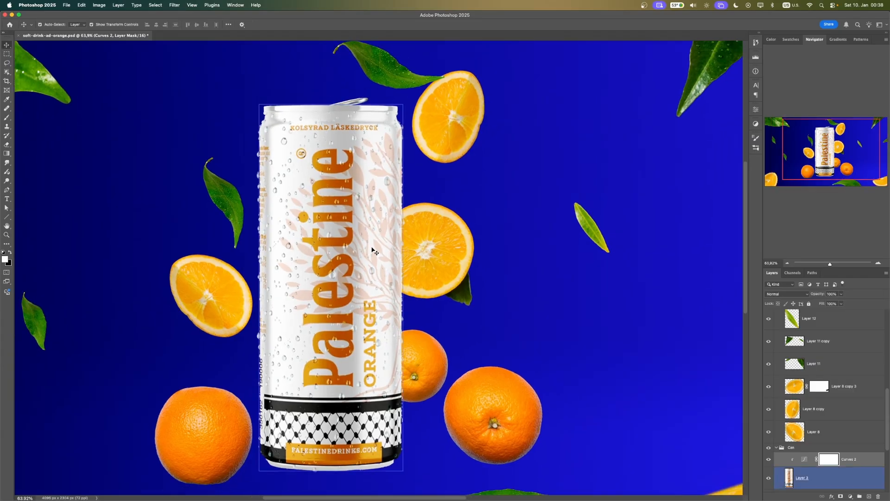
- Raise the Blue channel's midtones in the can's Curves adjustment to give the can a cooler tint
click(804, 459)
double_click(805, 459)
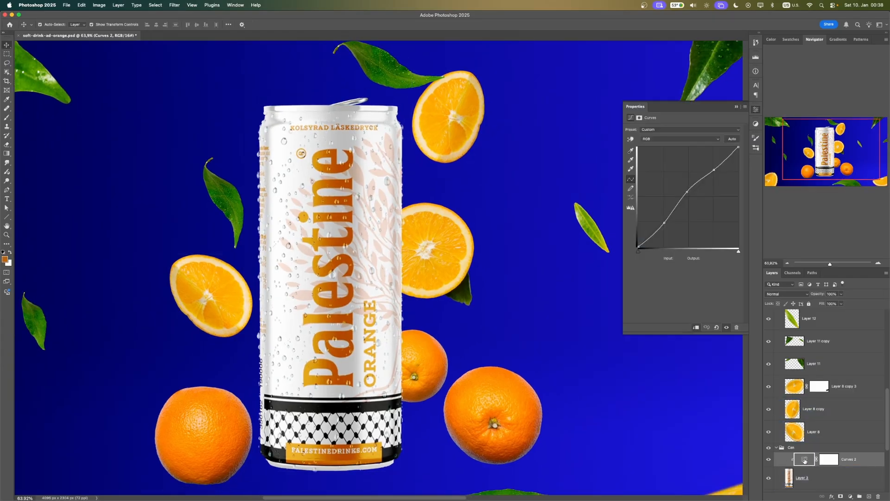
click(661, 139)
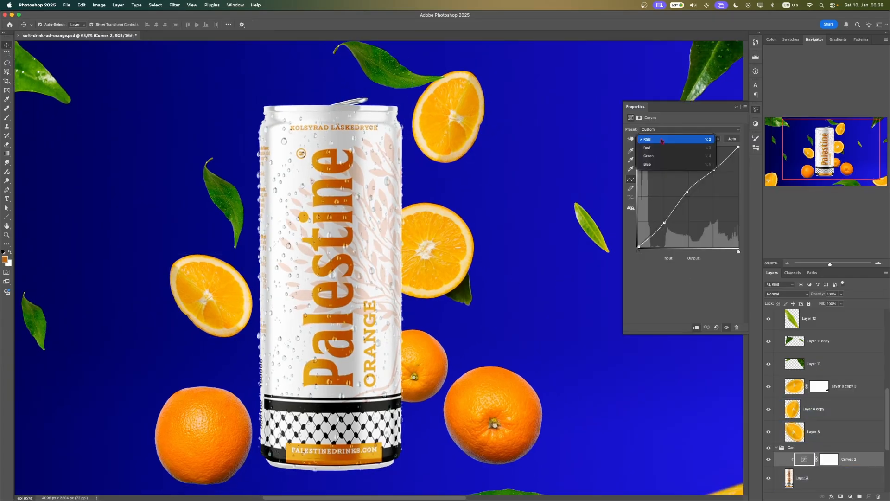
click(657, 164)
click(694, 193)
drag(691, 190, 690, 188)
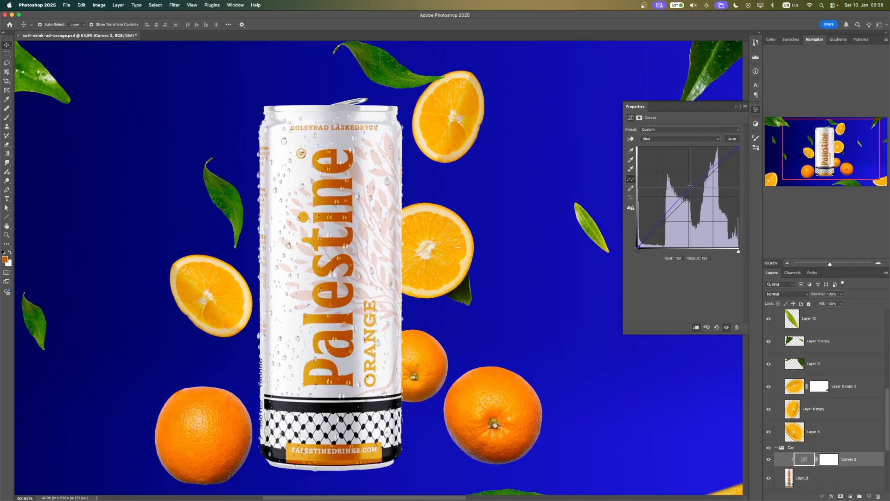
drag(737, 149, 742, 145)
click(756, 109)
key(z)
mouse_move(608, 392)
mouse_down()
mouse_move(588, 388)
mouse_move(605, 390)
mouse_up()
drag(320, 256, 291, 229)
key(v)
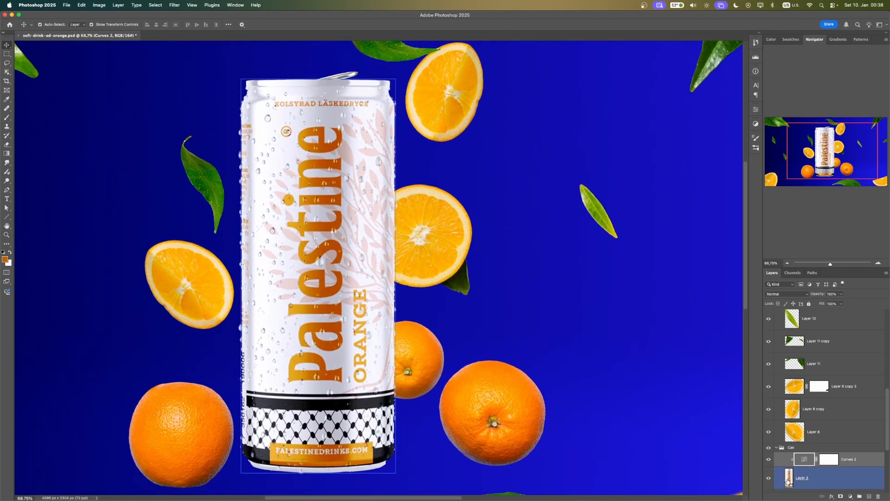
- Apply the Sharpen More filter to the can layer
click(788, 479)
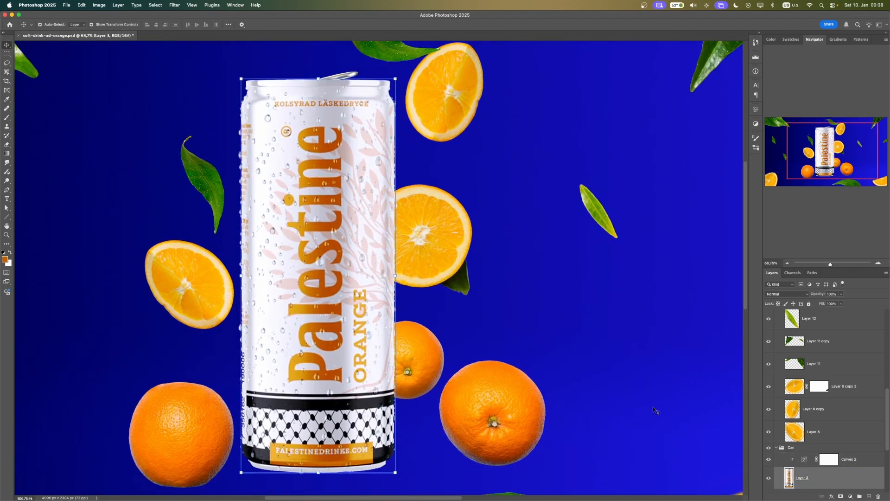
click(174, 5)
mouse_move(200, 113)
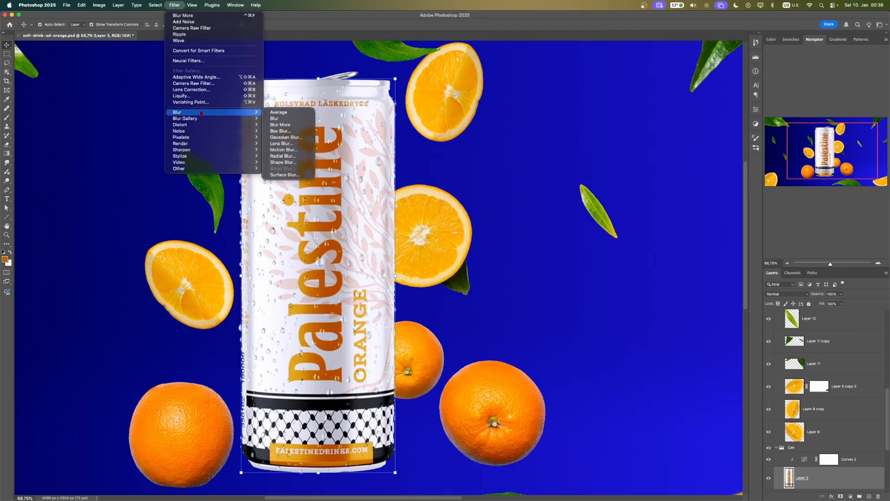
mouse_move(205, 150)
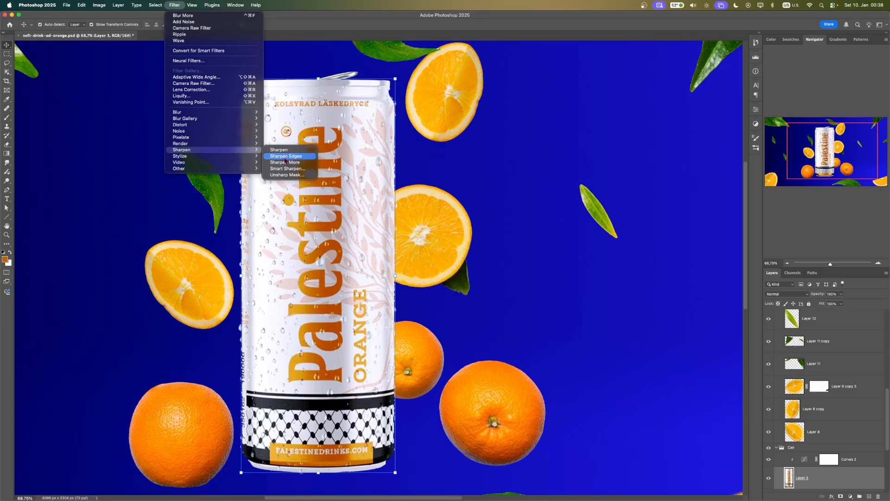
click(286, 163)
- Examine the sharpened can's droplets, lettering and top rim up close
key(z)
drag(369, 184, 389, 191)
key(v)
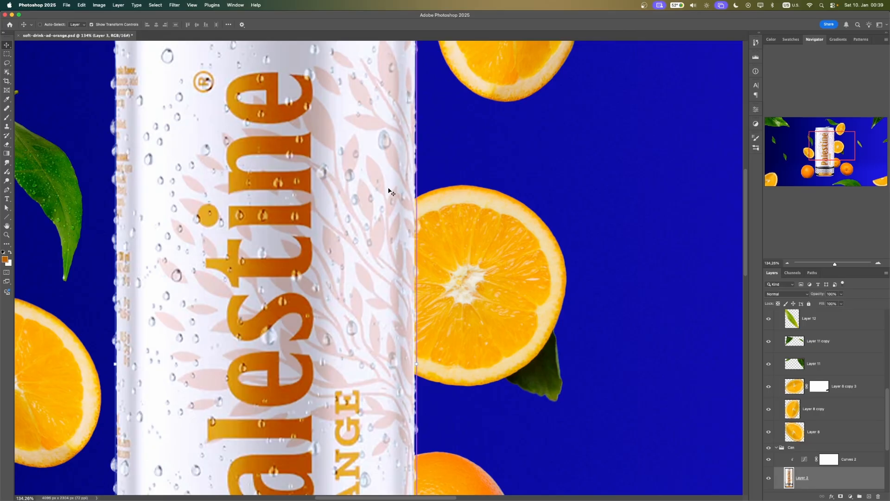
key(z)
drag(357, 191, 317, 180)
key(v)
key(z)
drag(328, 108, 364, 113)
key(v)
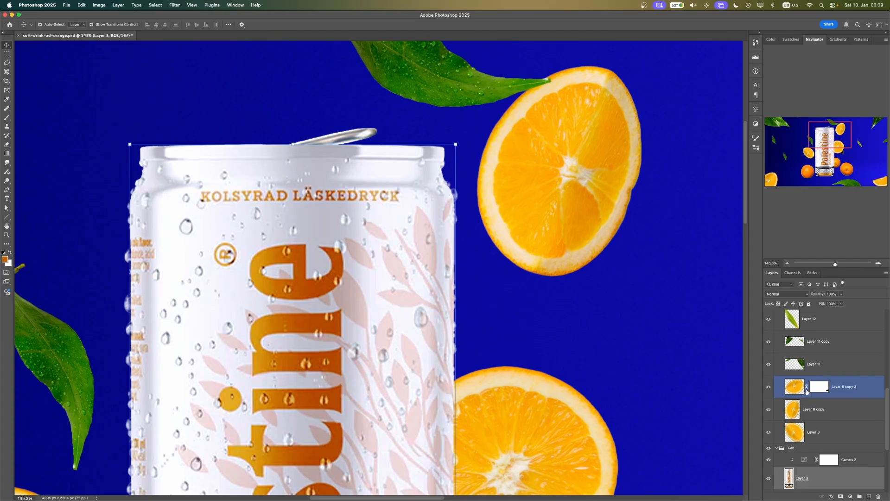
- Apply the Blur filter to the silver pull tab layer on top of the can
scroll(815, 385, up, 10)
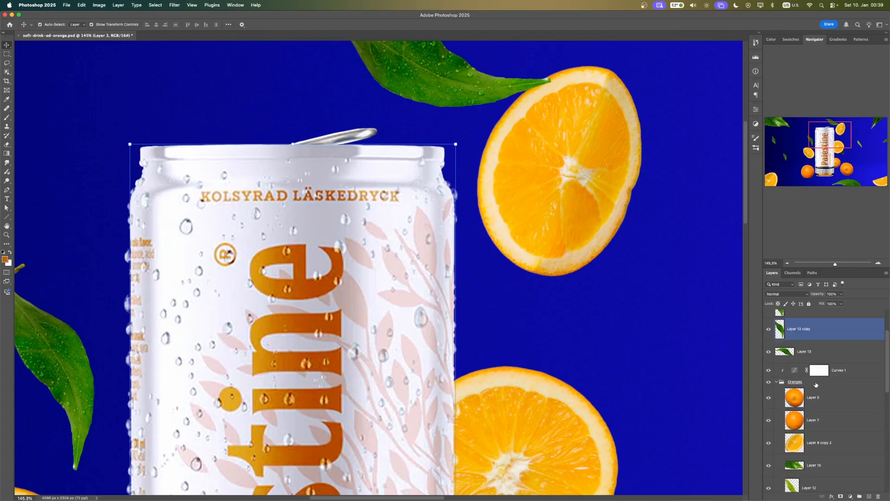
click(334, 136)
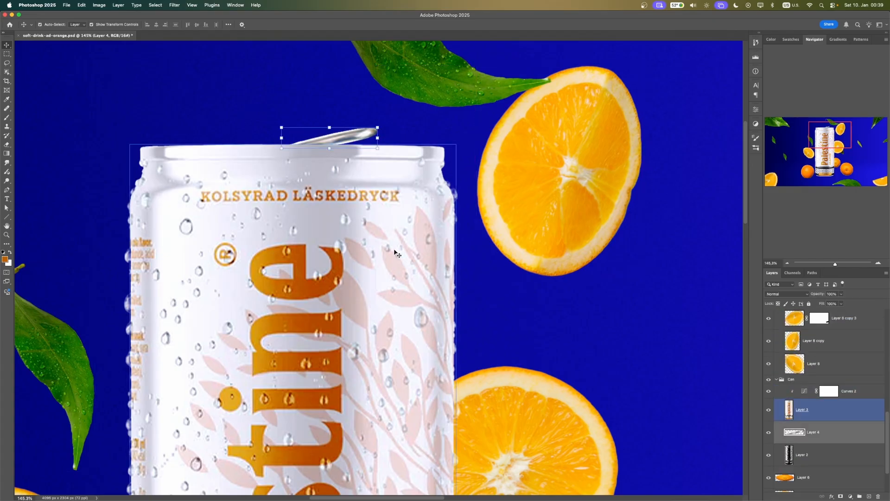
click(173, 5)
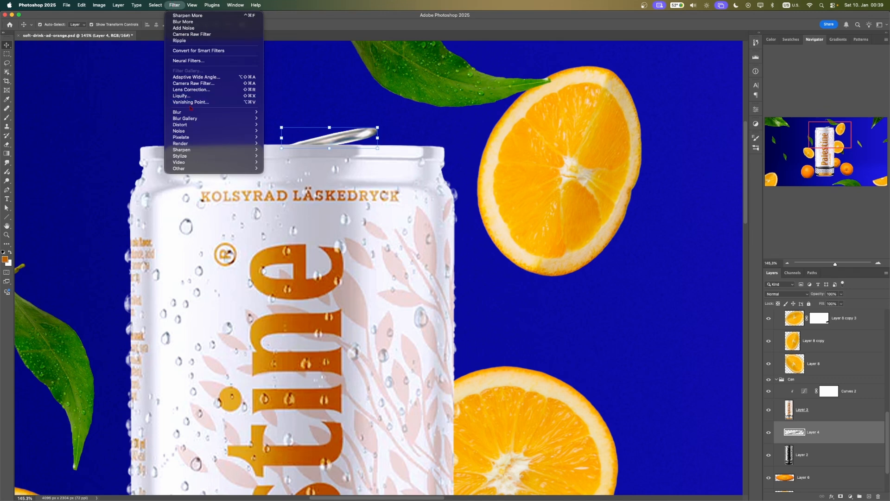
mouse_move(218, 112)
click(284, 119)
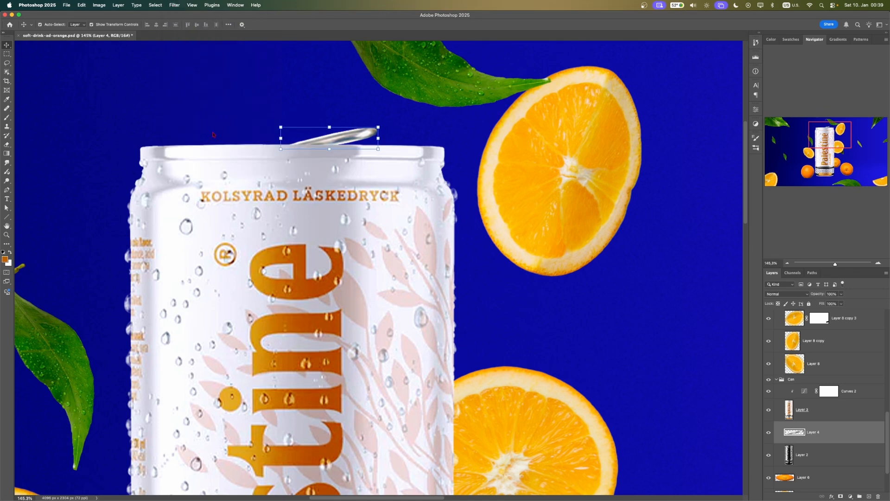
click(208, 112)
key(z)
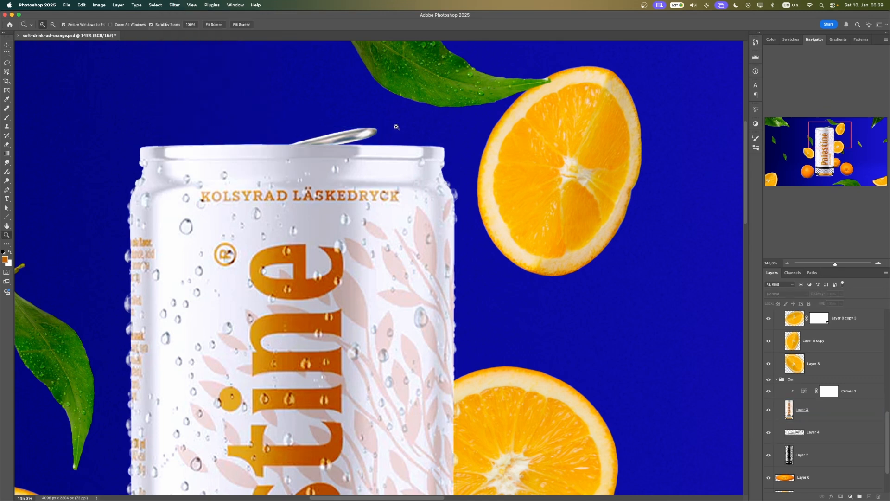
drag(415, 114, 388, 126)
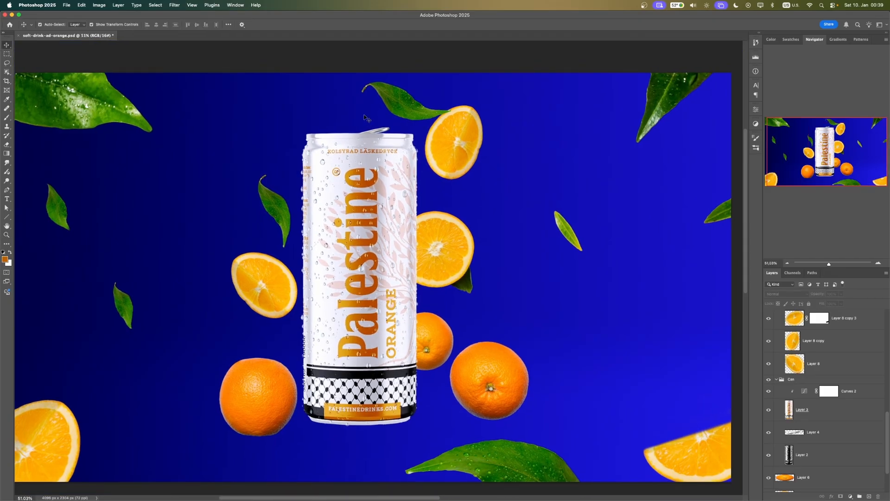
scroll(546, 300, down, 3)
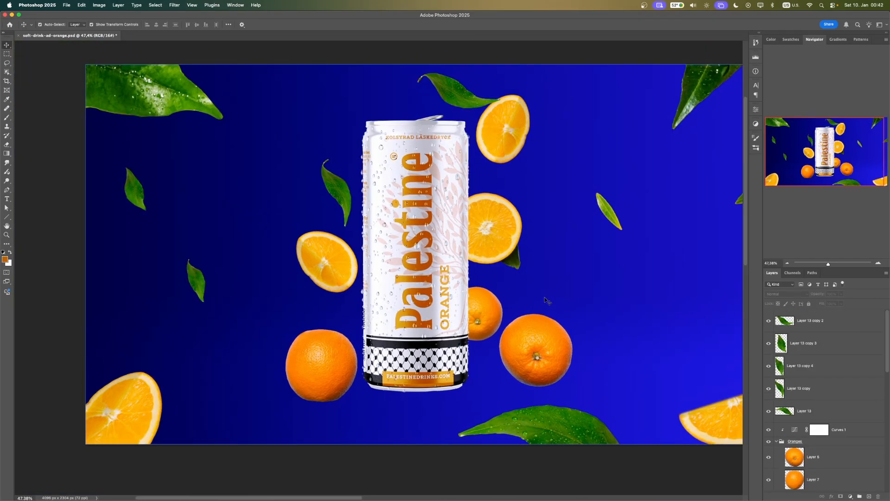
- Add a Solid Color fill layer directly above the corner leaf, Layer 10, in the Oranges group
drag(546, 300, 494, 286)
click(484, 315)
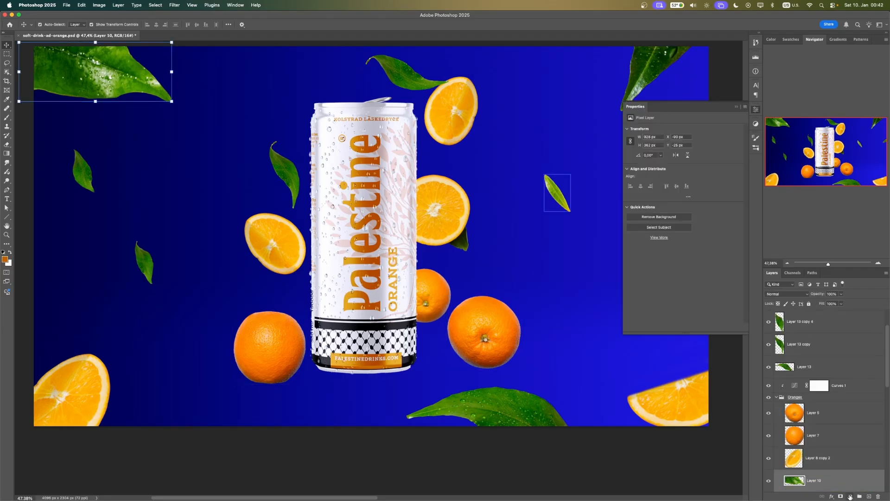
click(850, 496)
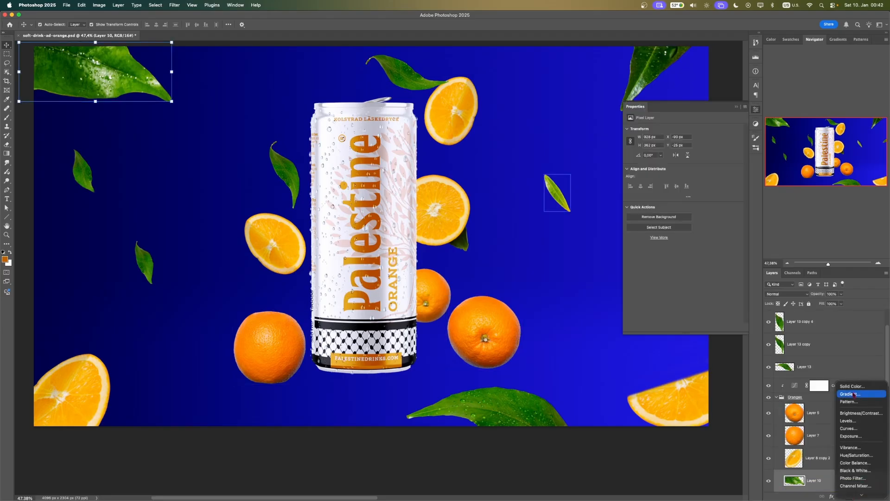
click(856, 386)
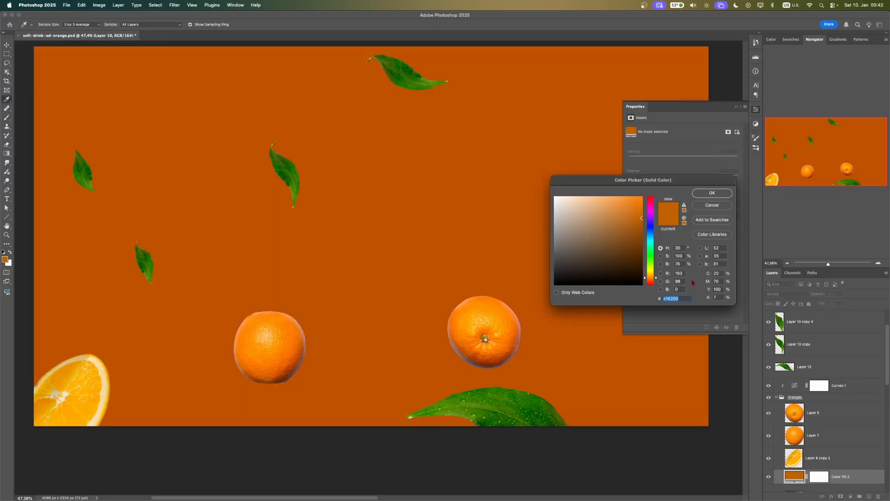
click(712, 193)
- Recolor the new fill layer with the dark navy sampled from the background's upper-left area
click(768, 477)
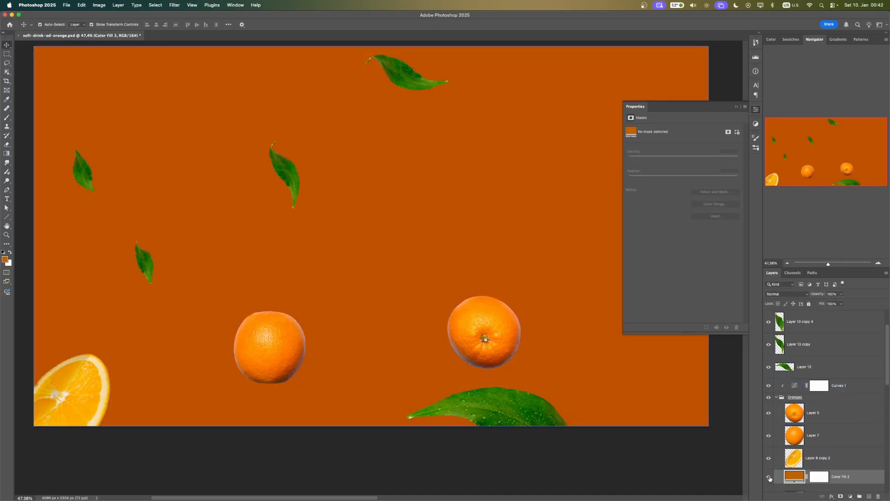
double_click(796, 478)
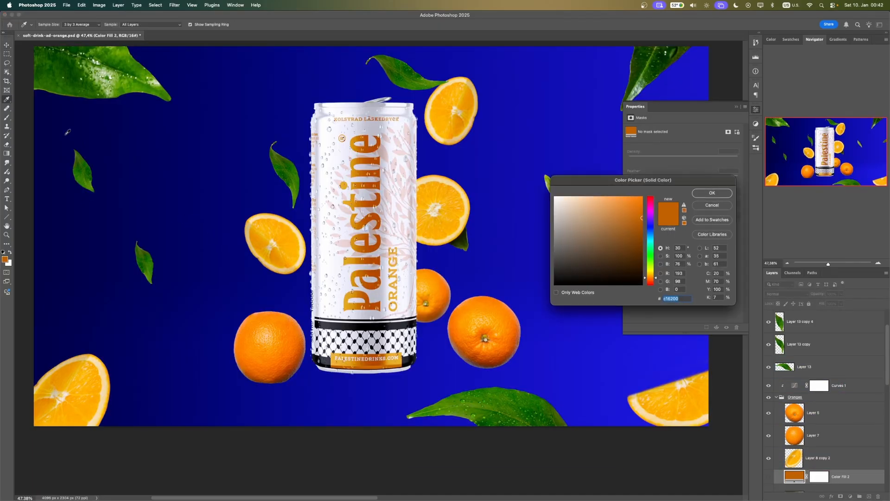
click(49, 120)
click(712, 193)
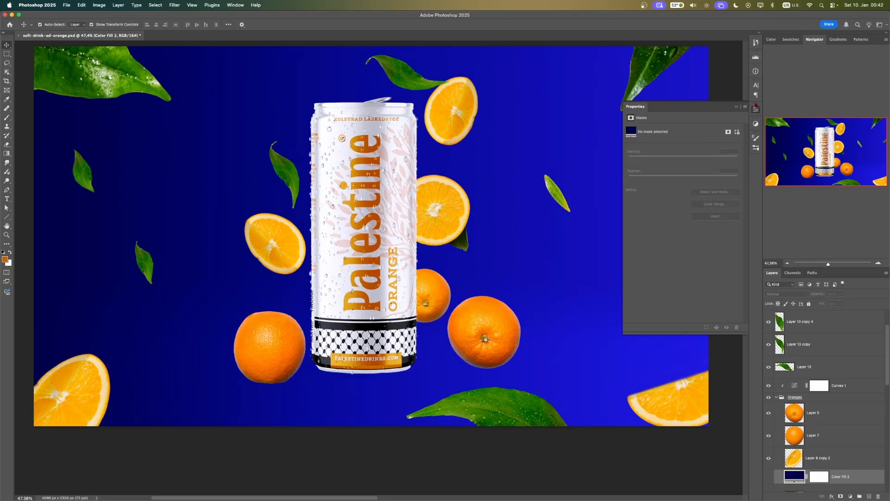
click(757, 110)
click(769, 476)
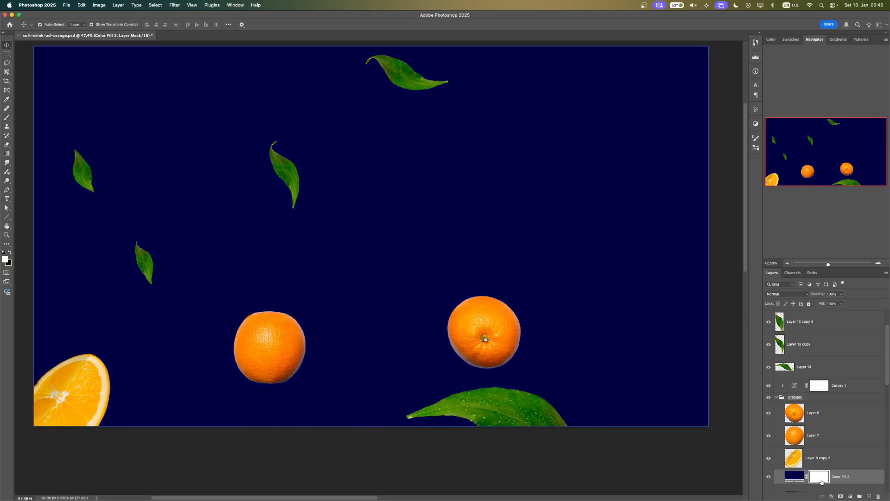
- Invert the navy fill's mask and brush in soft shadows beneath the two large whole oranges
key(super+i)
key(b)
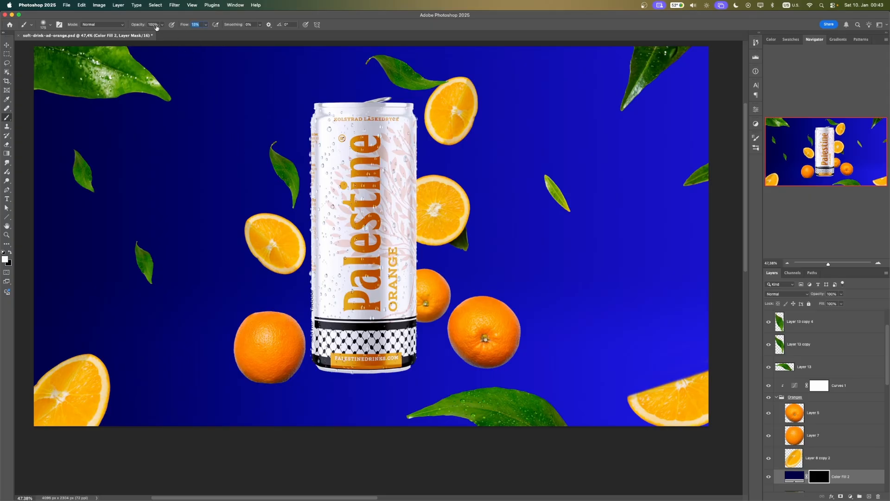
key(bracketright)
mouse_move(497, 357)
mouse_down()
mouse_move(447, 364)
mouse_move(464, 348)
mouse_move(439, 374)
mouse_move(496, 357)
mouse_move(434, 374)
mouse_up()
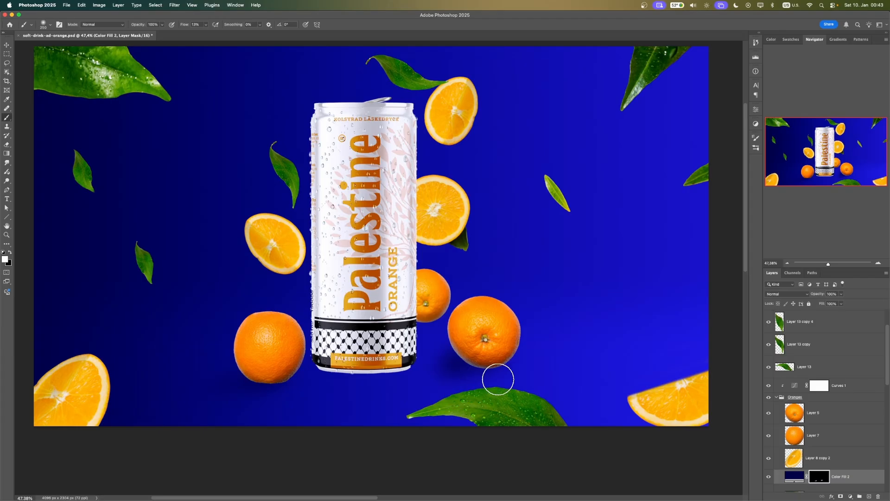
key(x)
key(x)
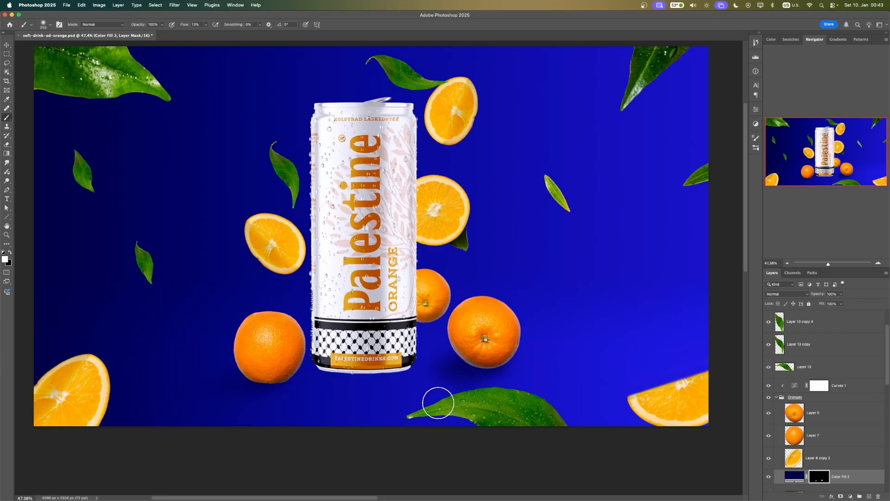
key(x)
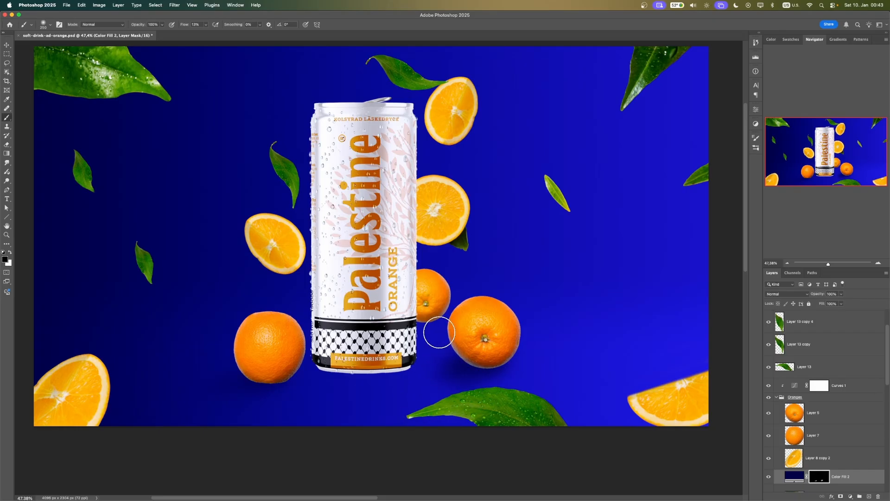
- Move the navy shadow fill below Layer 6 and paint its mask with a smaller brush near the small orange behind the can
drag(811, 367, 813, 463)
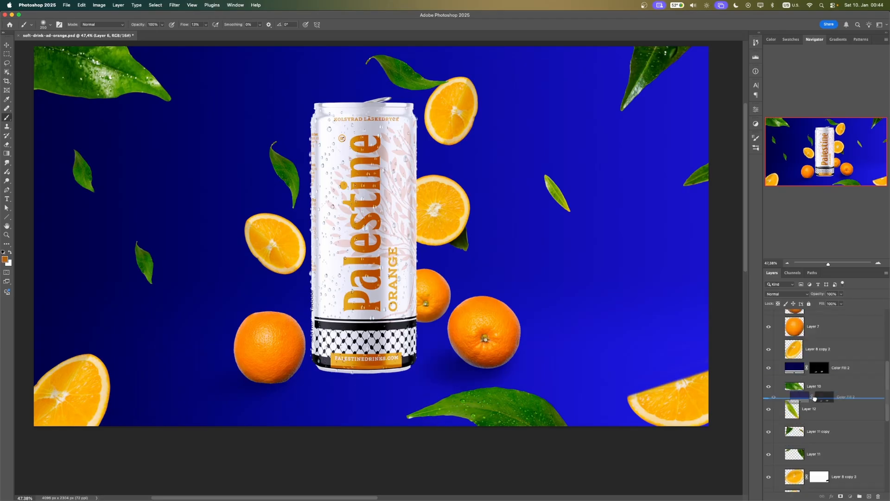
scroll(815, 404, down, 5)
click(814, 463)
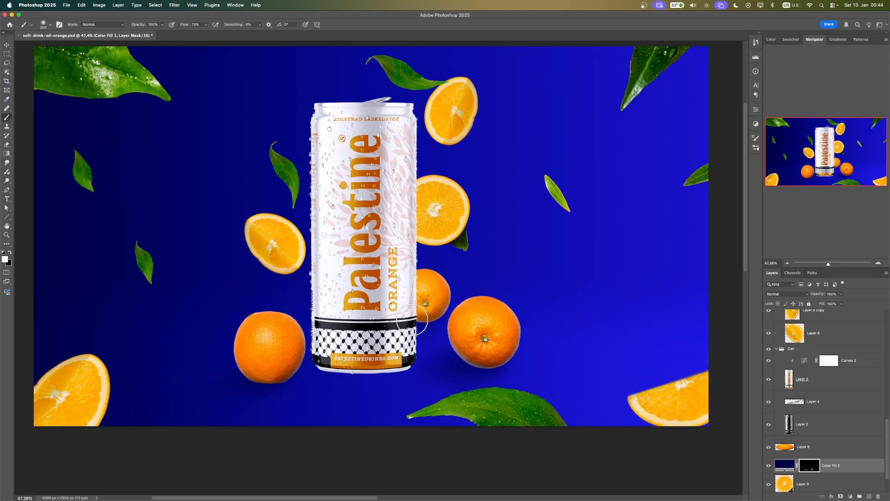
key(bracketleft)
- Set the navy shadow fill to Multiply blending at 58% opacity
click(784, 465)
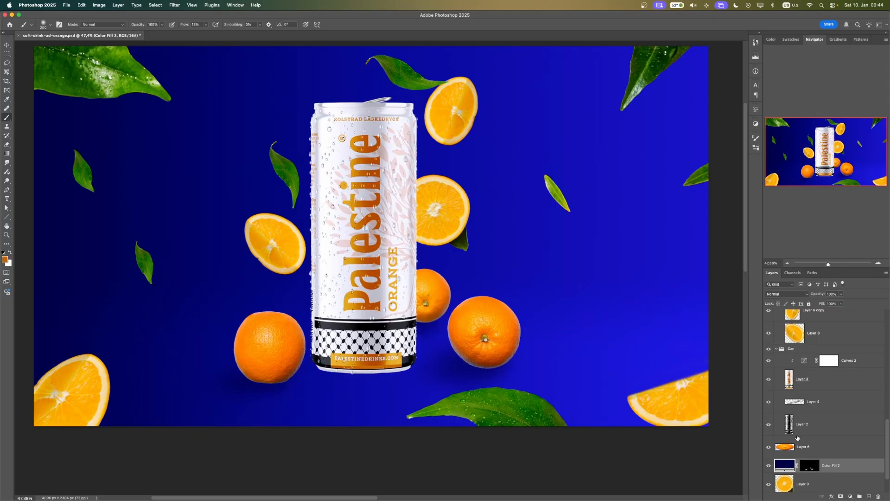
click(788, 295)
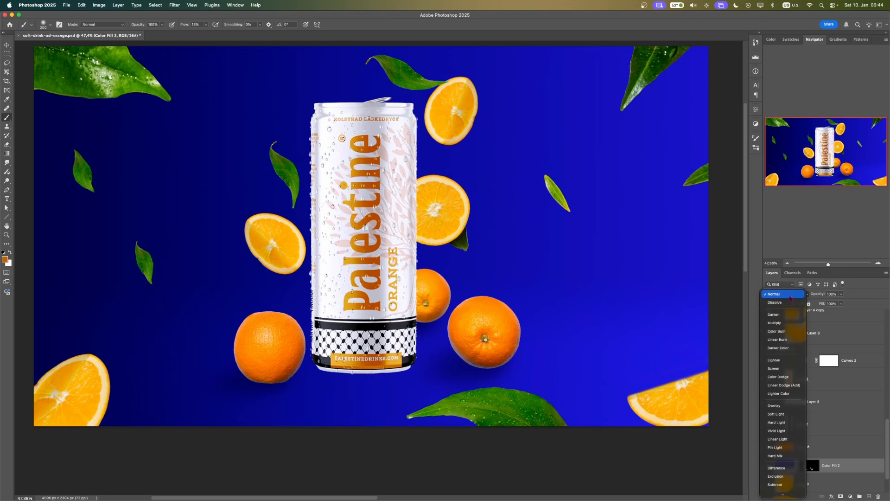
click(780, 323)
click(841, 295)
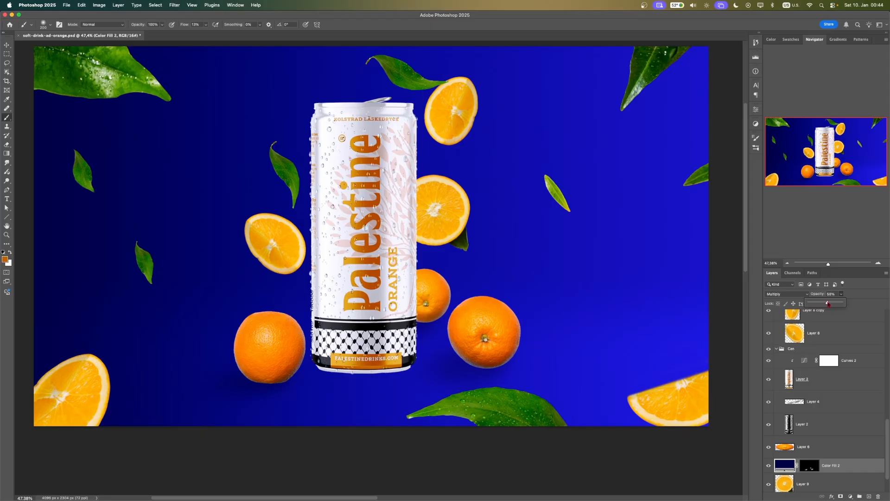
scroll(614, 314, down, 3)
drag(567, 282, 489, 295)
scroll(440, 281, up, 2)
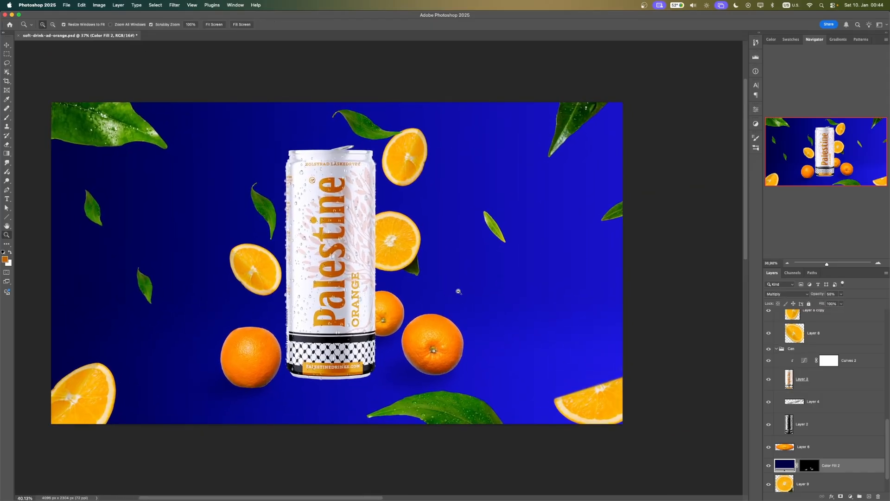
scroll(459, 270, up, 2)
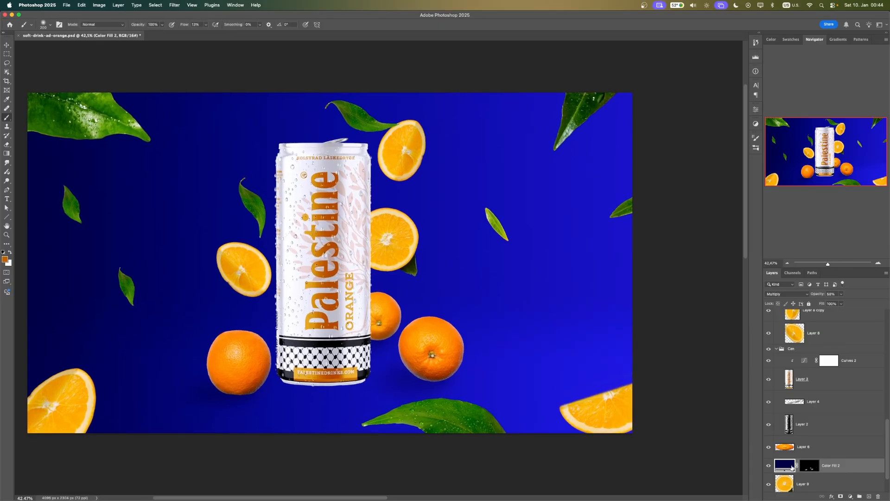
- Duplicate the navy Multiply fill and paint contact shadows on the copy's blackened mask
key(super+j)
click(810, 466)
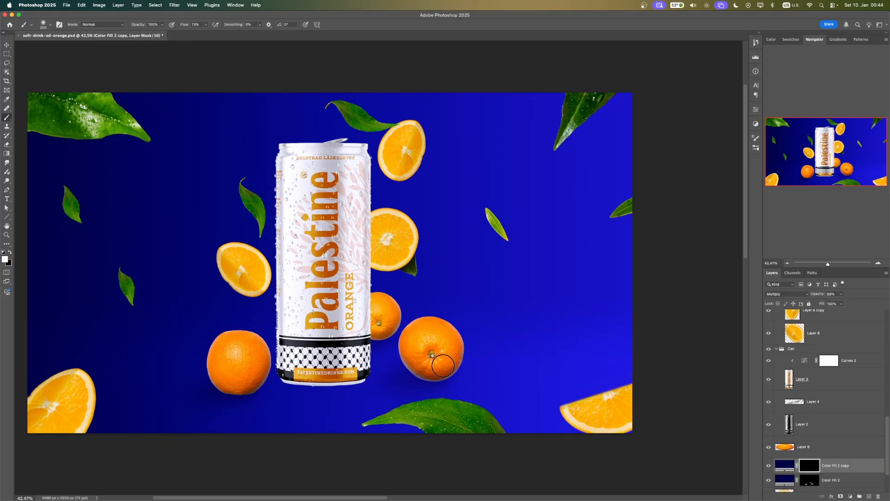
scroll(433, 376, up, 4)
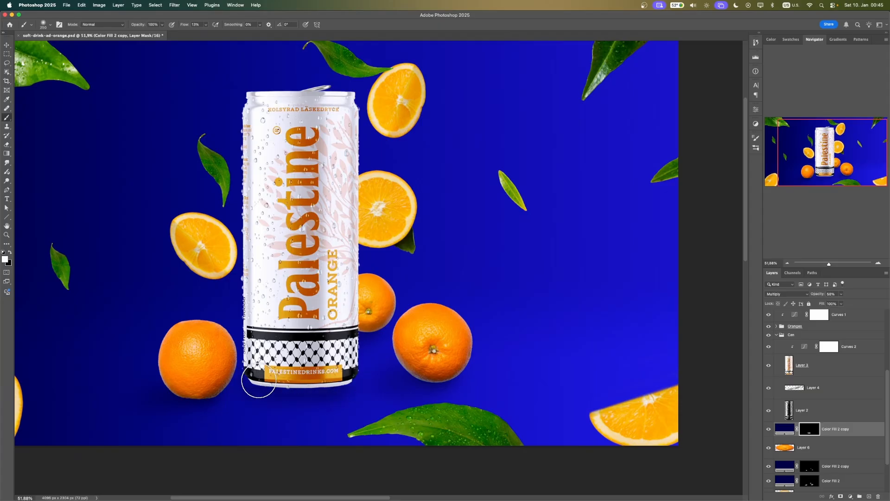
- Brush a broader soft shadow onto the background beneath the can's base, using a larger brush on the fill copy's mask
key(bracketright)
key(bracketright)
key(bracketright)
key(bracketright)
key(bracketleft)
key(bracketleft)
key(bracketleft)
key(bracketright)
key(bracketright)
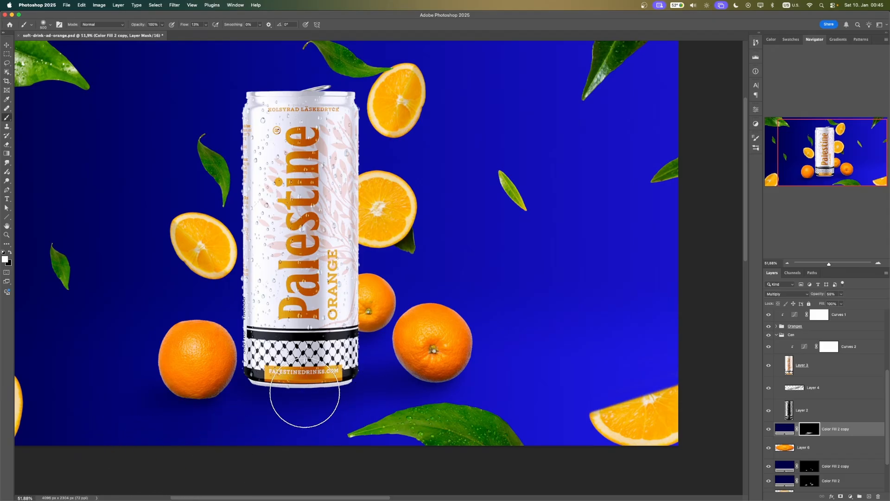
scroll(135, 464, down, 2)
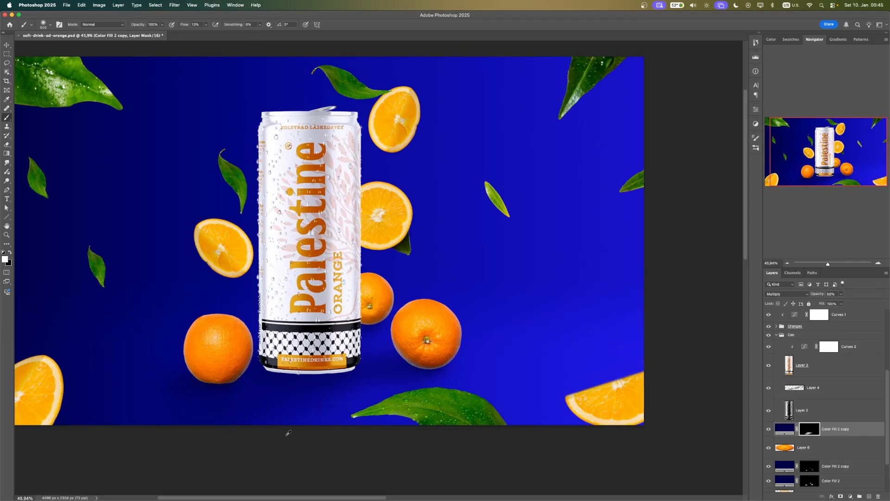
scroll(267, 429, down, 1)
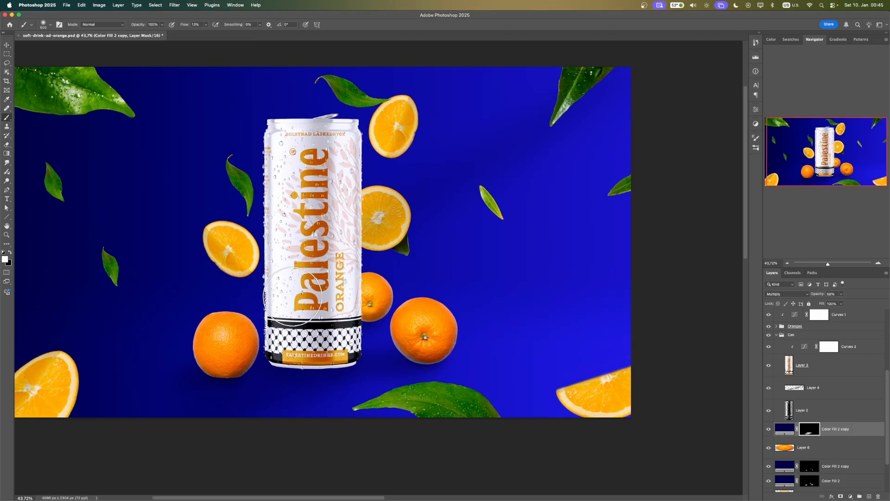
- Clip a copy of the navy Multiply fill to the Oranges group and shade the undersides of both large whole oranges
drag(330, 301, 317, 337)
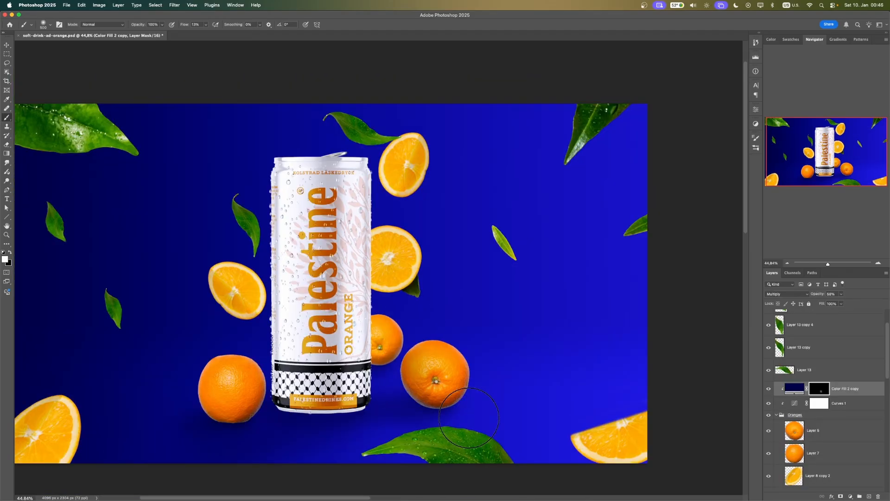
key(super+z)
drag(419, 402, 405, 394)
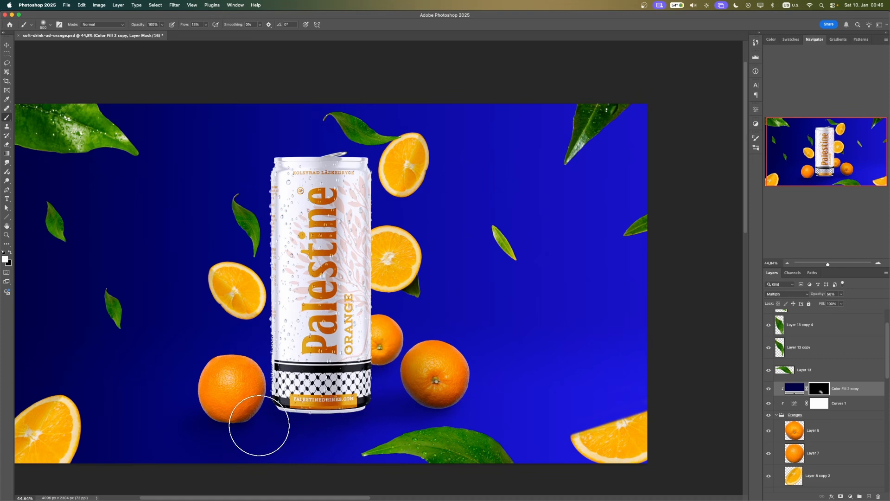
drag(265, 424, 265, 347)
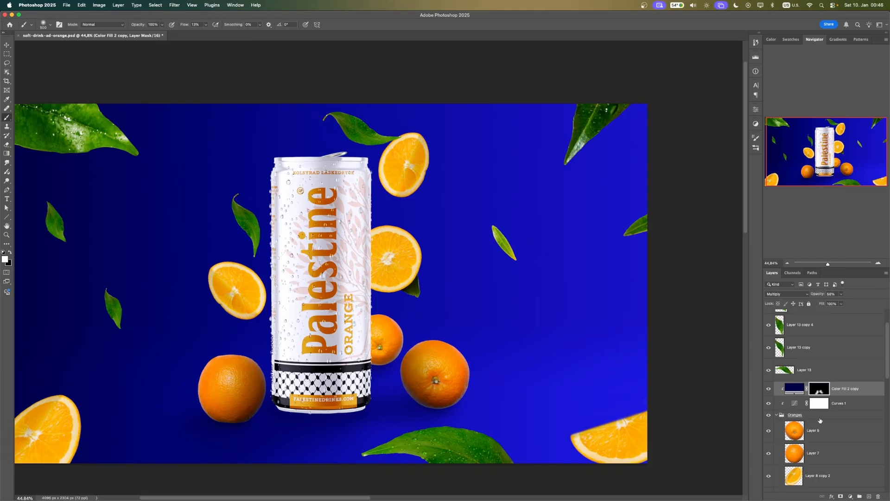
scroll(793, 404, down, 1)
scroll(169, 437, left, 5)
scroll(169, 437, down, 2)
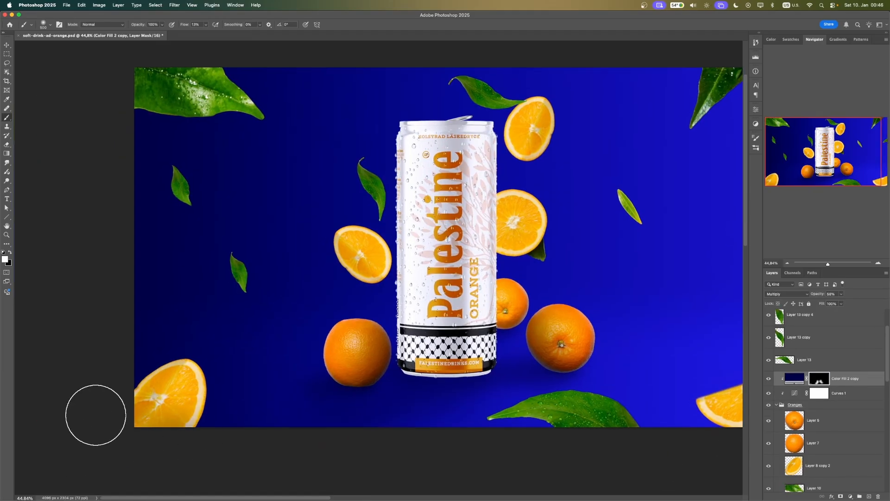
scroll(427, 431, right, 7)
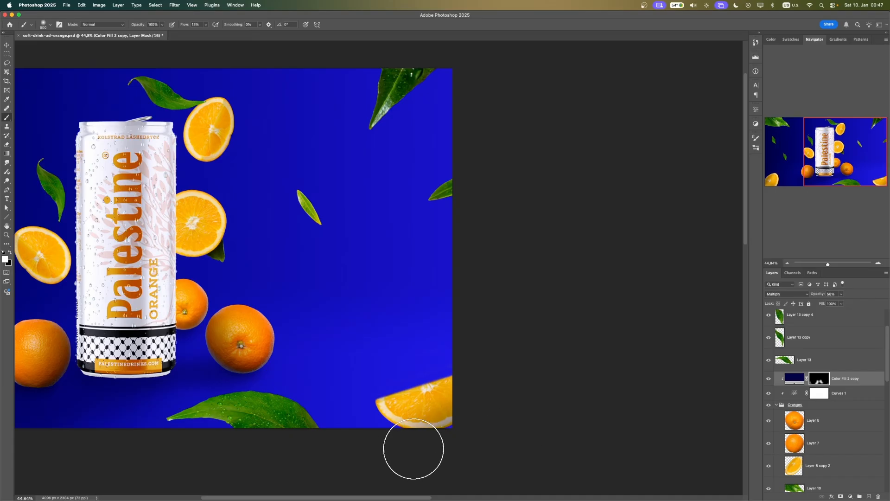
- Paint navy shading onto the orange slices around the can on the mask of the clipped Color Fill 2 copy
scroll(449, 463, left, 3)
scroll(445, 389, down, 3)
scroll(359, 320, up, 4)
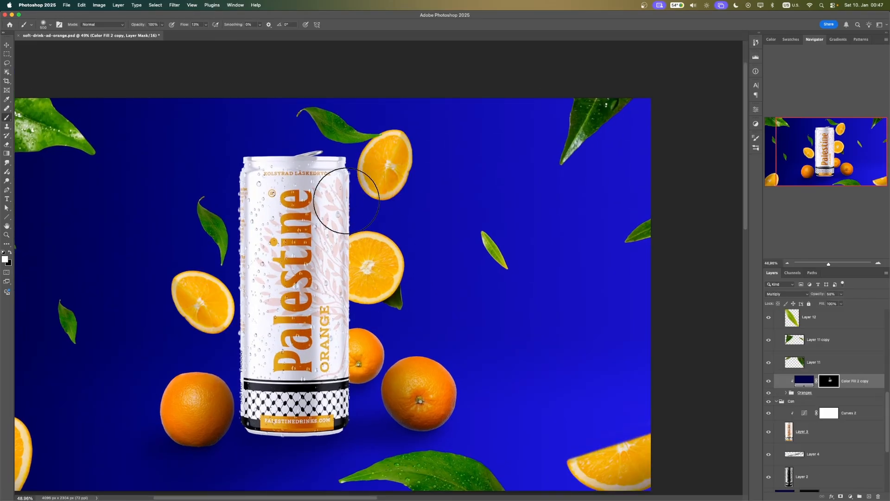
drag(347, 201, 345, 193)
drag(238, 286, 247, 289)
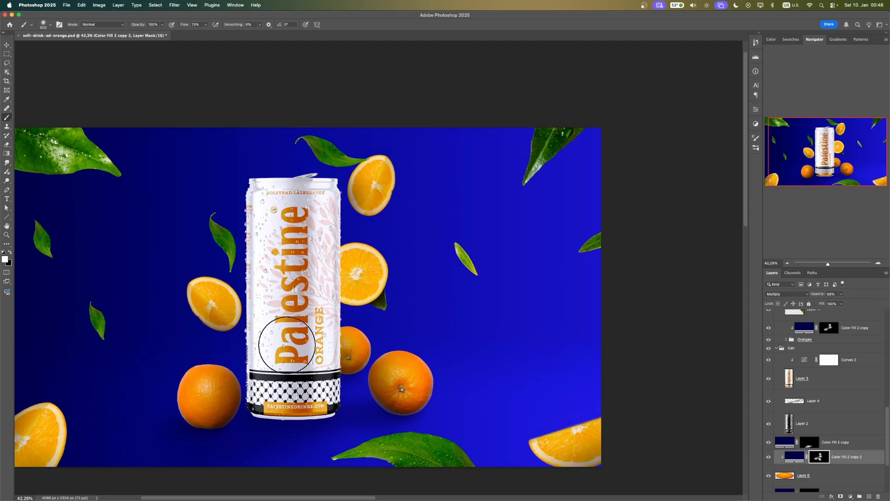
scroll(832, 430, down, 4)
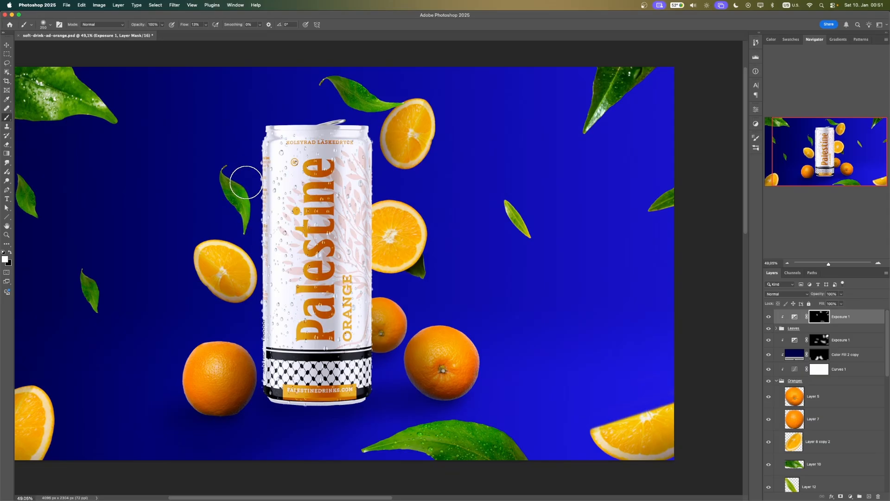
- Brush highlights onto the leaves and the can on the masks of their clipped Exposure adjustments
drag(104, 232, 233, 247)
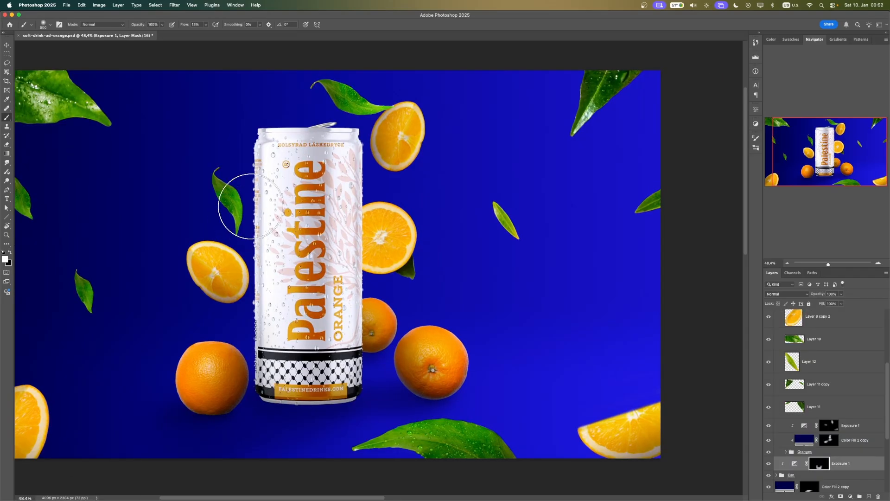
scroll(437, 399, down, 3)
scroll(556, 361, up, 2)
drag(556, 361, 538, 340)
- Duplicate the can's Exposure adjustment, fill the copy's mask with black and open the copy's exposure settings
key(super+j)
alt+click(819, 470)
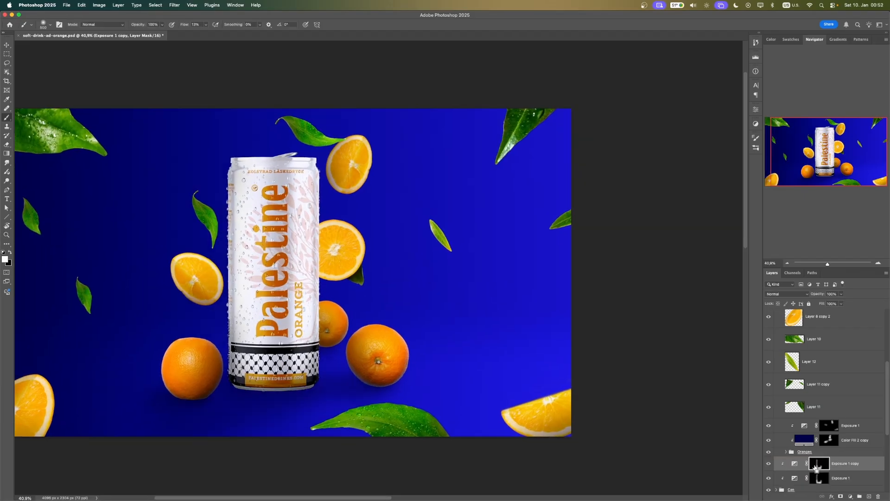
key(super+BackSpace)
double_click(795, 462)
click(412, 304)
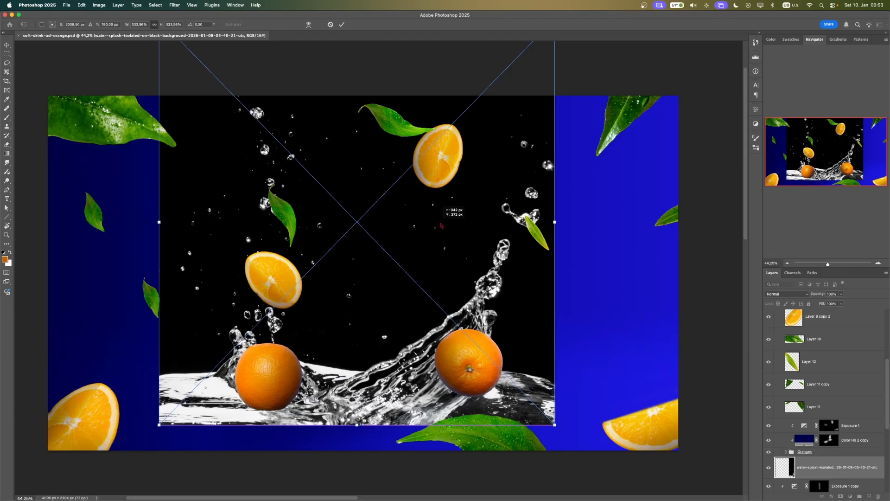
- Place the enlarged black-background water splash across the can's base and set its blending mode to Screen
drag(441, 225, 463, 226)
key(Return)
key(b)
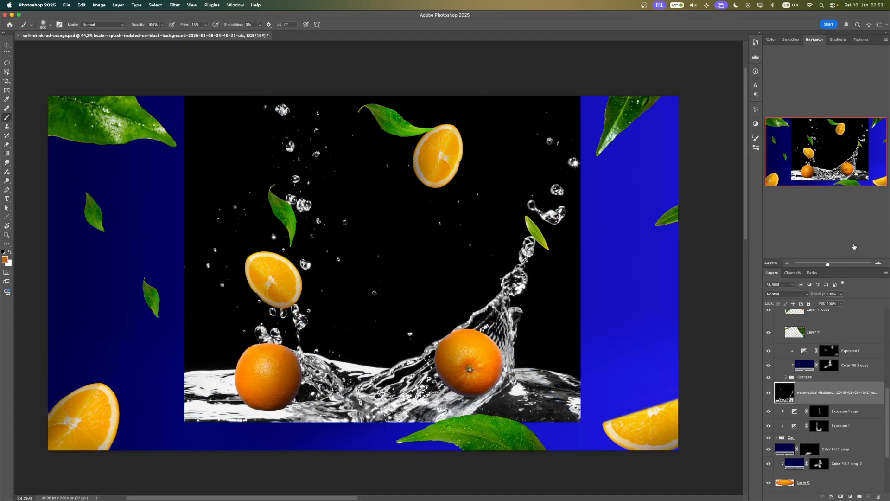
click(801, 295)
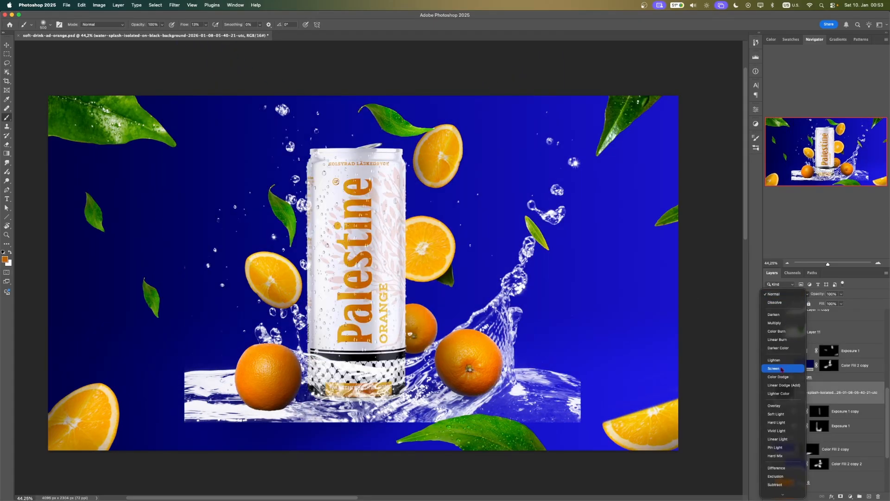
click(782, 369)
- Warp the water splash so it wraps around the can's base, undoing the last warp adjustment before applying it
key(ctrl+t)
scroll(370, 278, right, 2)
right_click(335, 361)
click(344, 455)
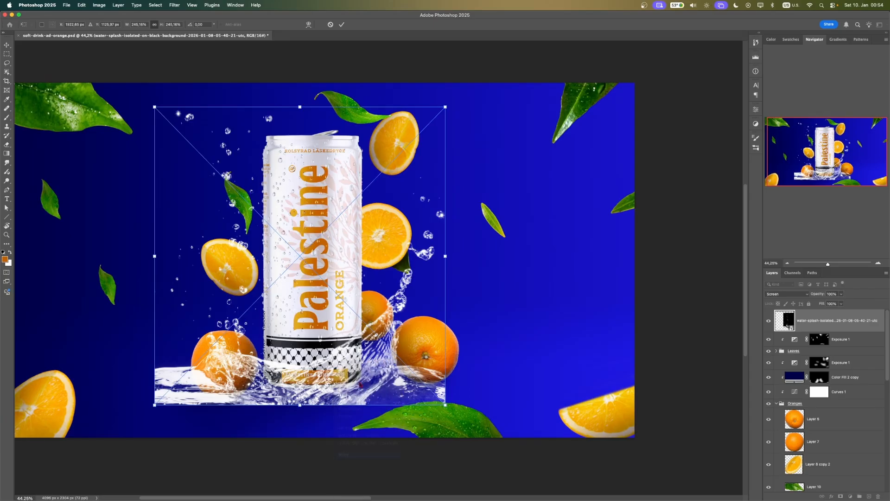
drag(430, 264, 413, 278)
drag(219, 365, 230, 360)
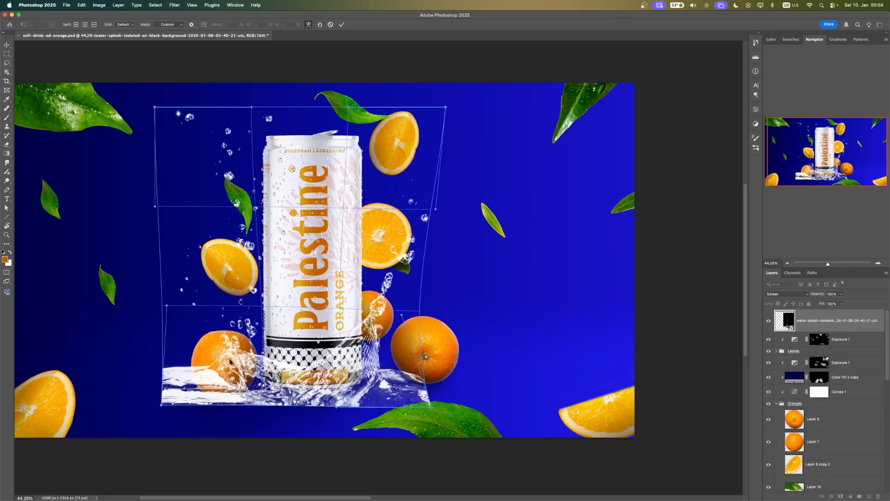
key(super+z)
key(Return)
scroll(334, 377, up, 2)
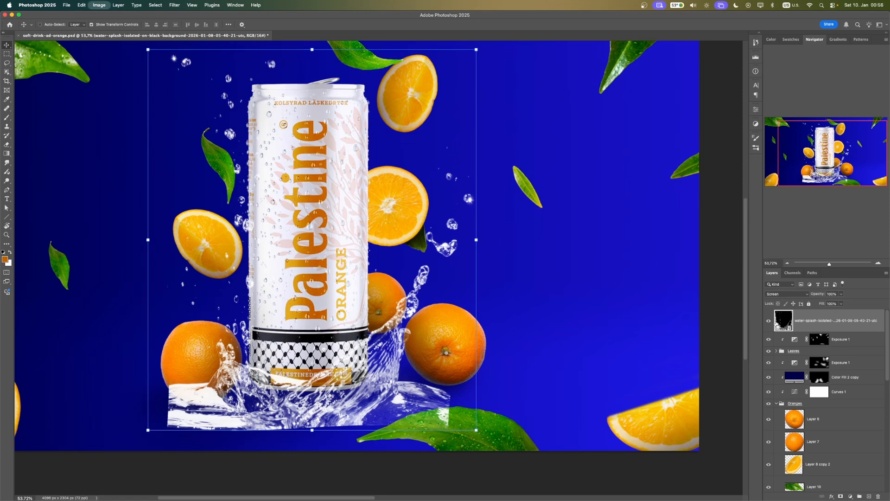
- Darken the first splash with a Levels smart filter, setting the midtone input to 0.62
key(super+l)
drag(580, 210, 591, 212)
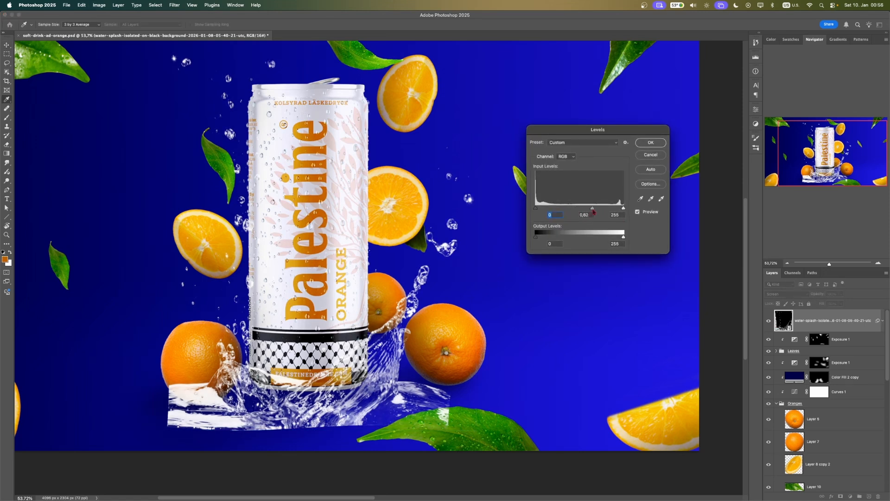
click(652, 143)
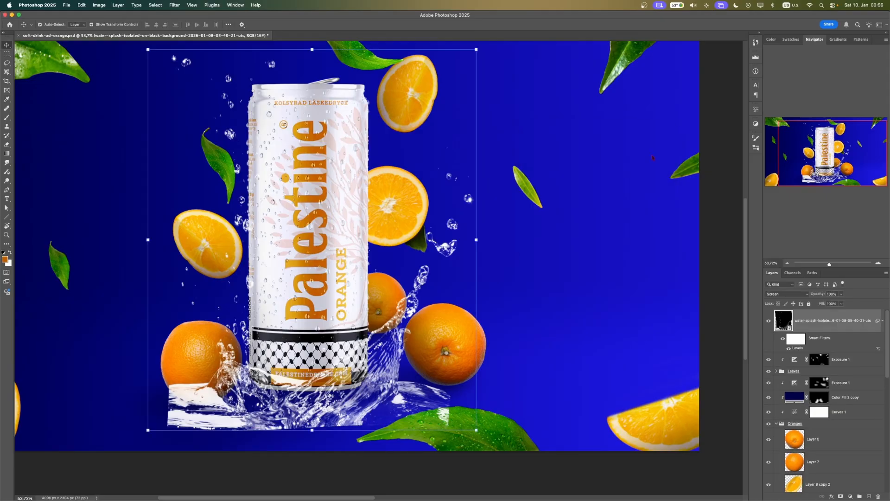
- Add a layer mask to the first splash and brush its hard lower edge away in black
click(841, 496)
key(b)
key(x)
mouse_move(159, 418)
mouse_down()
mouse_move(185, 438)
mouse_move(164, 389)
mouse_move(183, 424)
mouse_move(171, 429)
mouse_move(186, 434)
mouse_move(217, 441)
mouse_move(157, 410)
mouse_move(184, 423)
mouse_move(170, 400)
mouse_move(196, 428)
mouse_move(261, 449)
mouse_move(344, 450)
mouse_move(252, 449)
mouse_move(306, 458)
mouse_up()
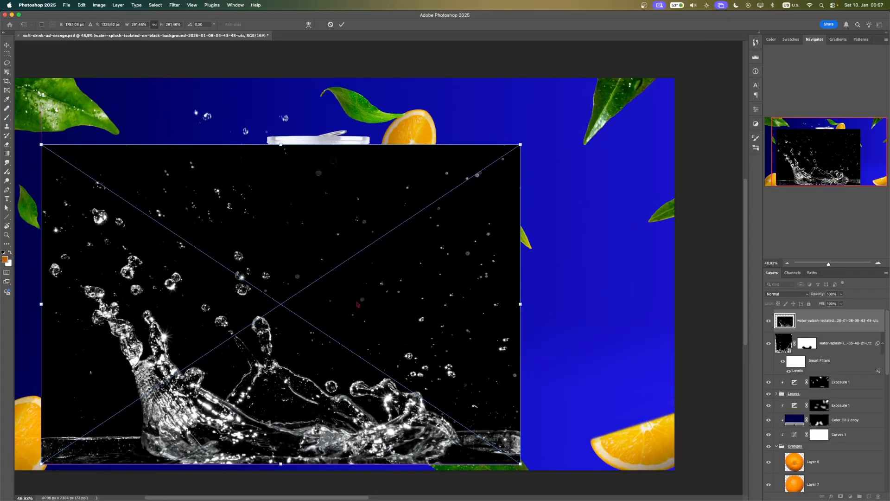
- Place the second, wider water splash over the can and oranges and set its blending mode to Screen
key(Return)
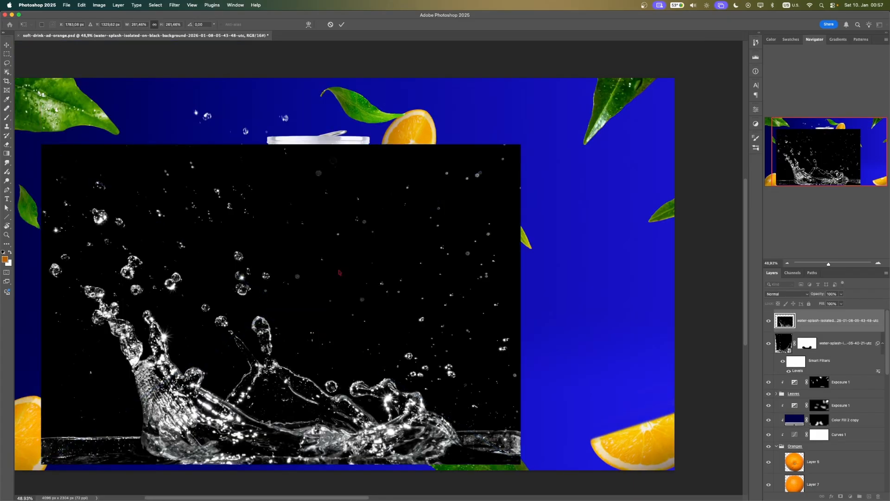
click(784, 294)
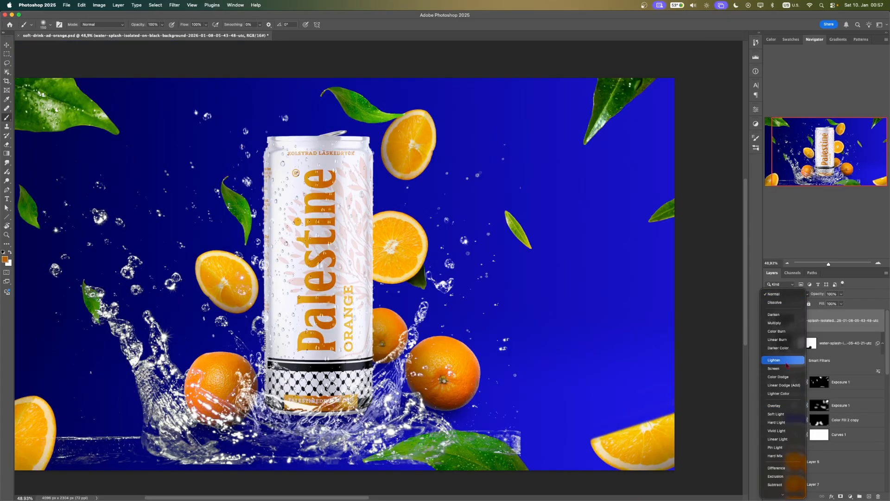
click(783, 392)
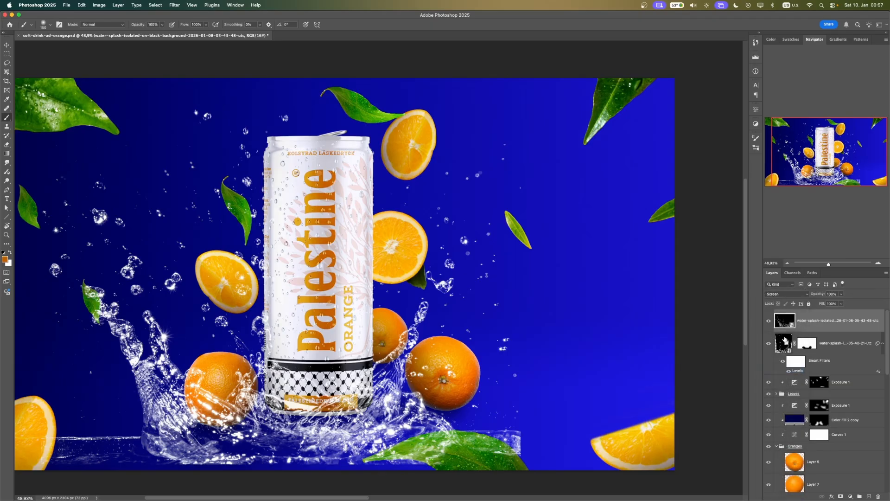
- Darken the second splash with a Levels smart filter, setting the midtone input to 0.56
key(super+l)
drag(583, 210, 596, 210)
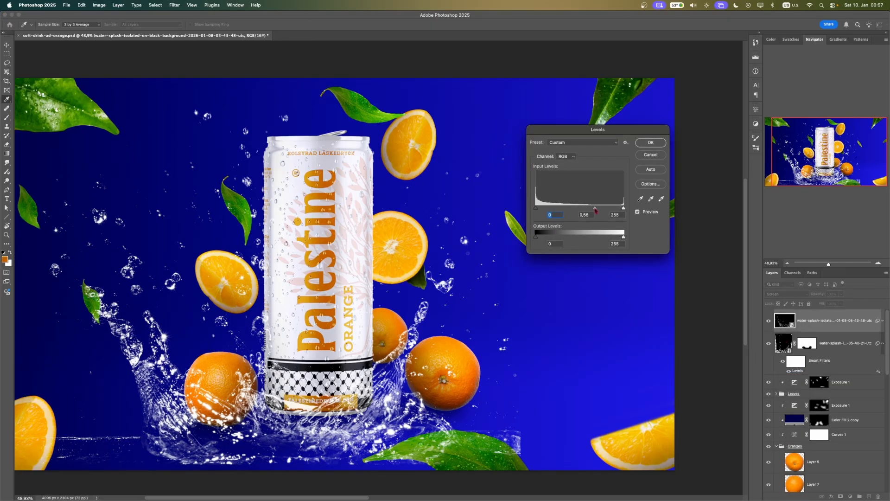
click(650, 143)
- Move the second splash up around the can's base and warp it inward between the oranges
key(v)
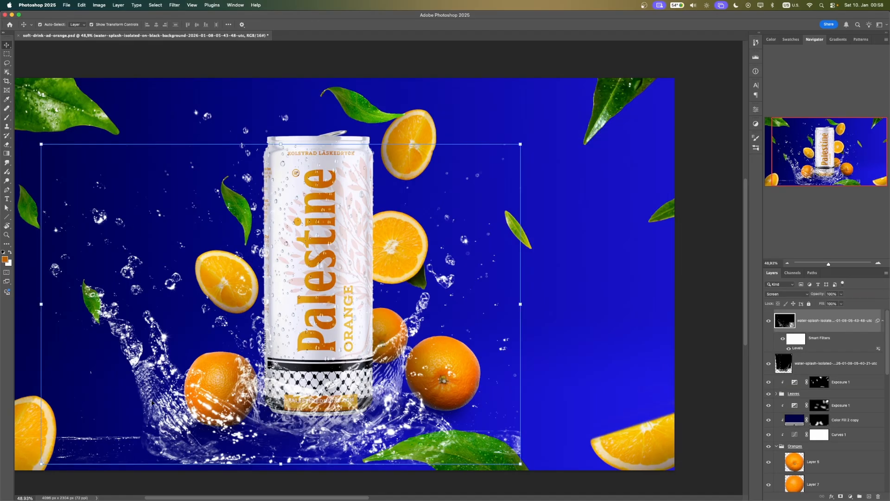
drag(134, 426, 249, 373)
key(super+t)
right_click(422, 370)
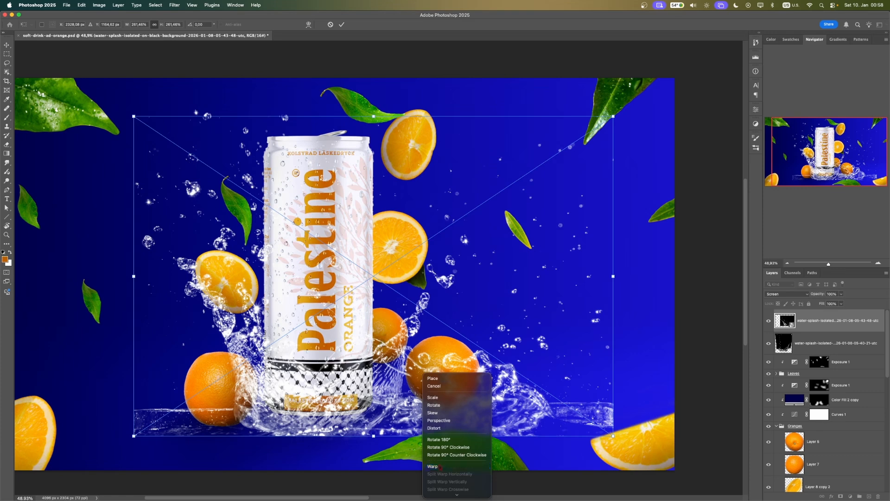
click(438, 465)
drag(528, 366, 500, 360)
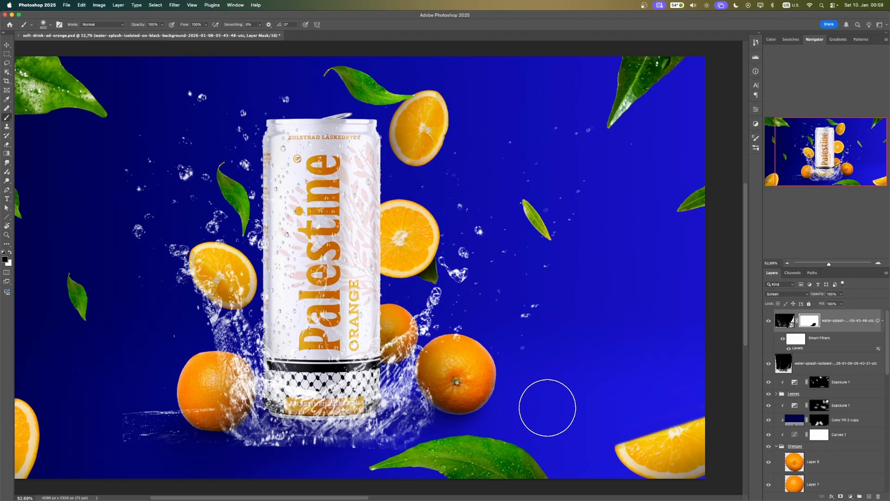
- Brush away the fountain image's upper spray on its mask and warp the water surface downward
scroll(547, 407, down, 1)
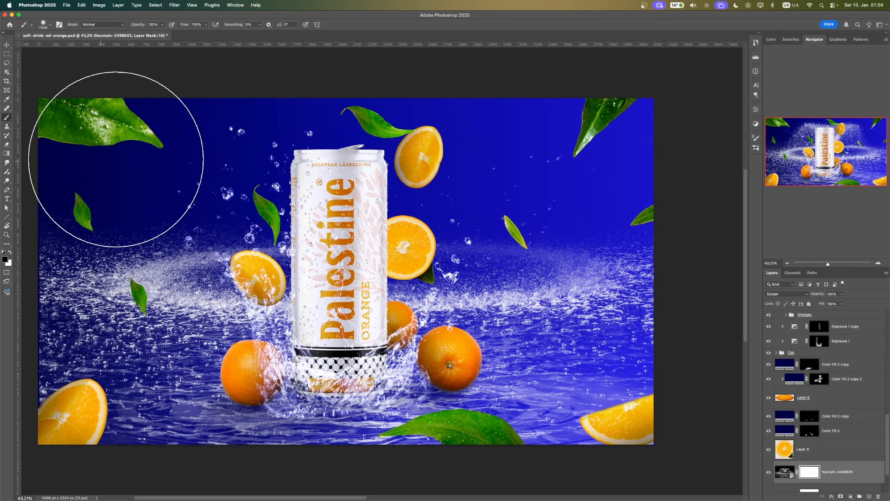
mouse_move(153, 159)
mouse_down()
mouse_move(228, 199)
mouse_move(619, 186)
mouse_move(505, 175)
mouse_move(79, 218)
mouse_up()
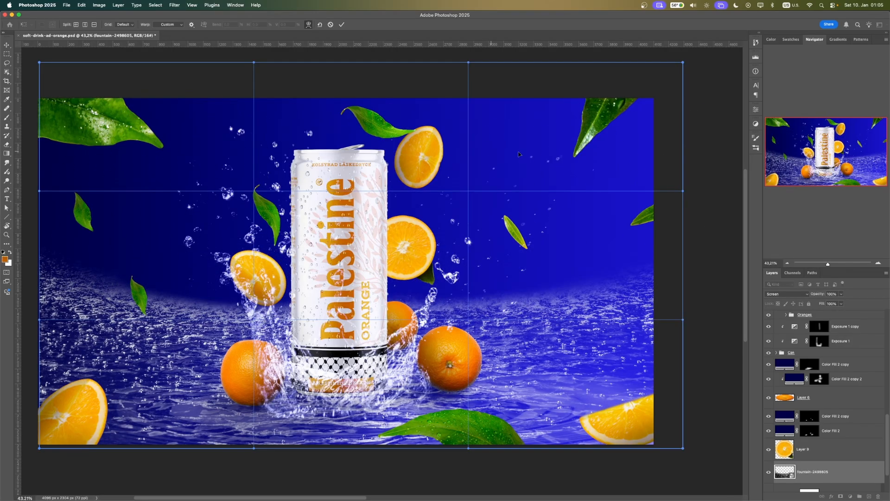
drag(550, 147, 709, 200)
drag(683, 244, 704, 354)
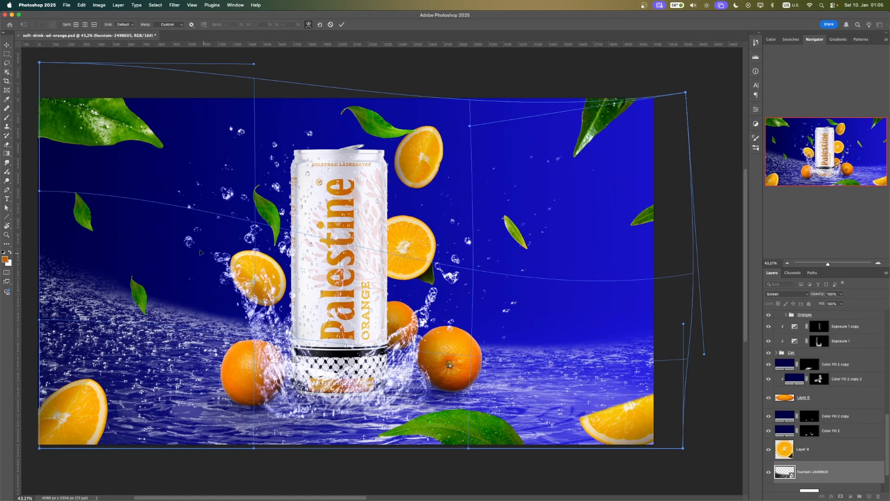
drag(79, 191, 77, 253)
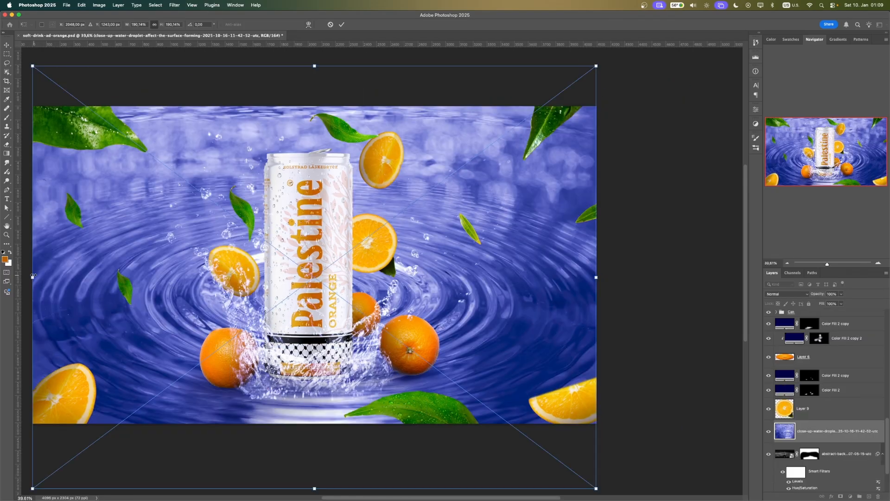
- Place the close-up water ripple image across the whole canvas and set its saturation to -100 with Hue/Saturation
key(Return)
key(super+u)
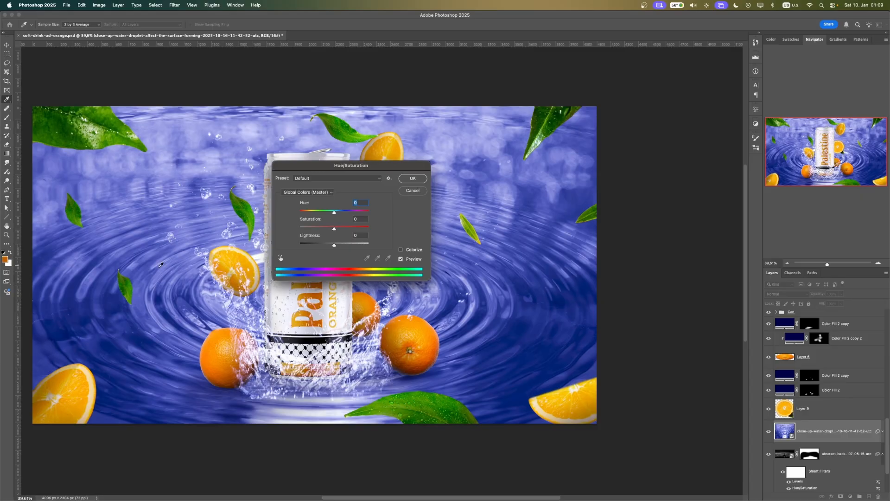
drag(334, 230, 299, 228)
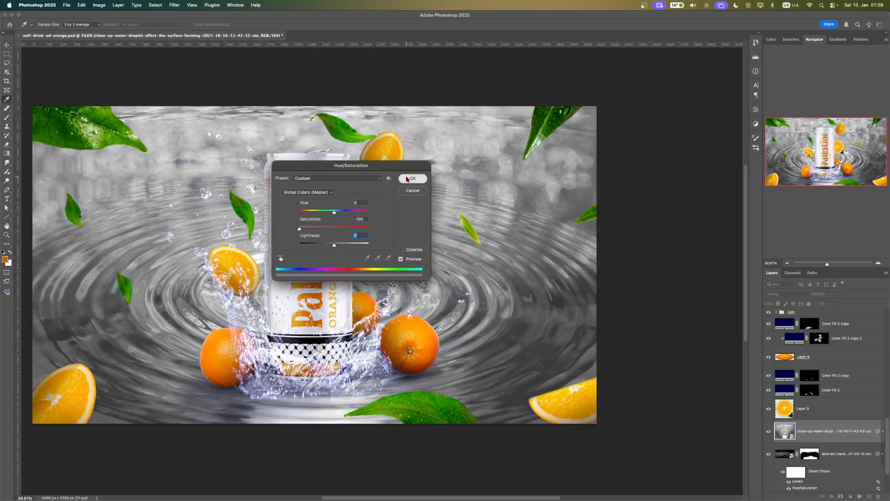
click(410, 178)
- Set the ripple image to Screen blending and darken its midtones with Levels
key(v)
click(783, 294)
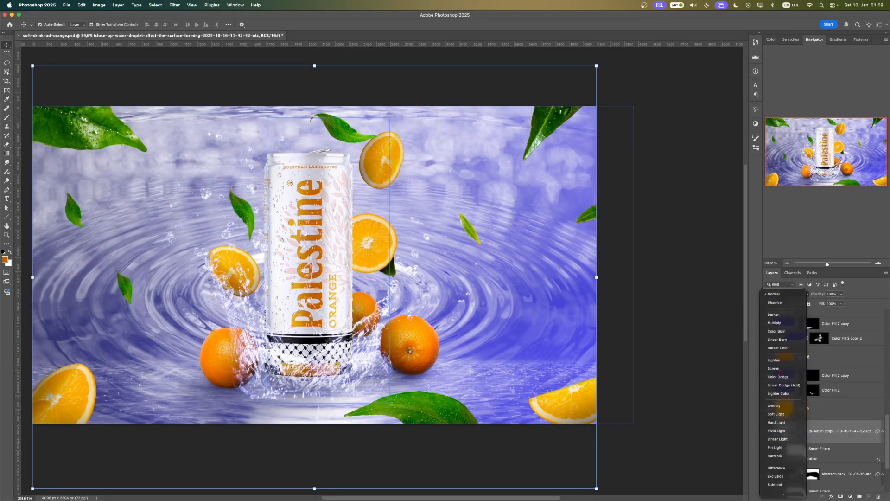
click(774, 369)
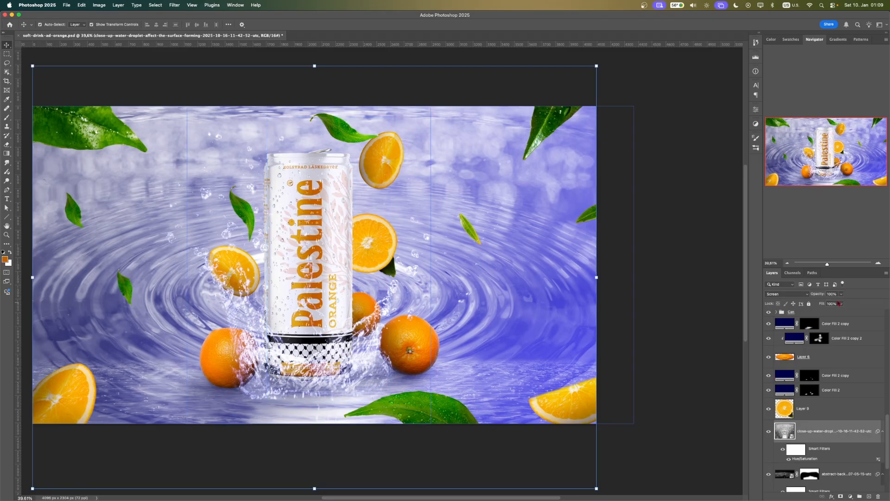
key(super+l)
drag(579, 208, 602, 210)
key(Return)
- Squash the ripple image into a flat water surface beneath the can and brush out its hard upper edge on a new mask
key(super+t)
drag(313, 70, 309, 312)
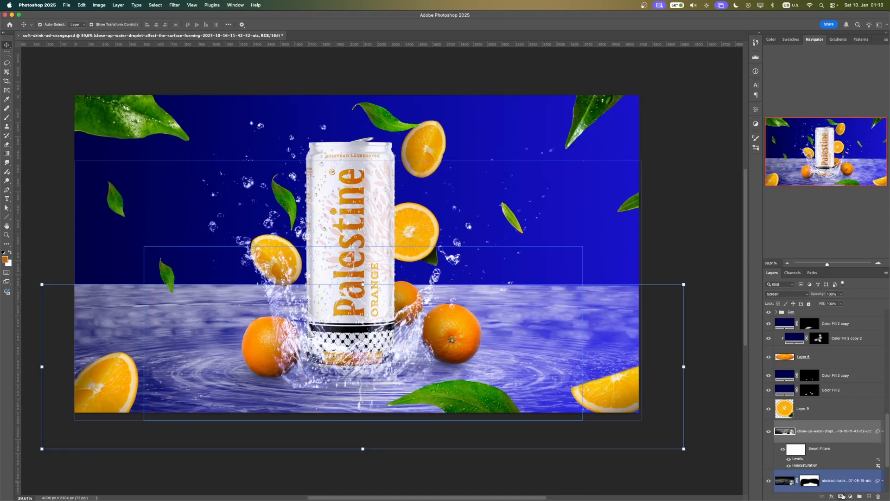
click(840, 497)
key(b)
mouse_move(199, 269)
mouse_down()
mouse_move(127, 265)
mouse_move(157, 266)
mouse_move(103, 305)
mouse_move(223, 271)
mouse_move(252, 277)
mouse_up()
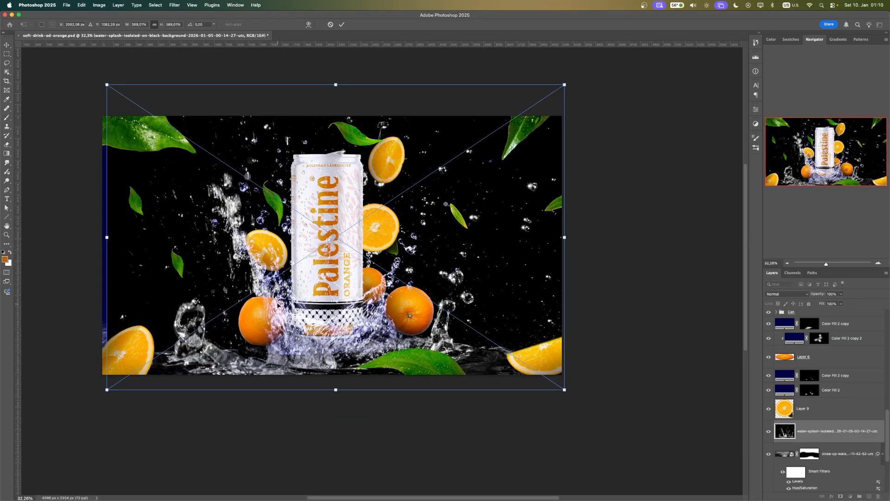
- Place a third water splash at canvas width behind the can and oranges and set its blending mode to Screen
key(Return)
key(b)
scroll(305, 301, up, 2)
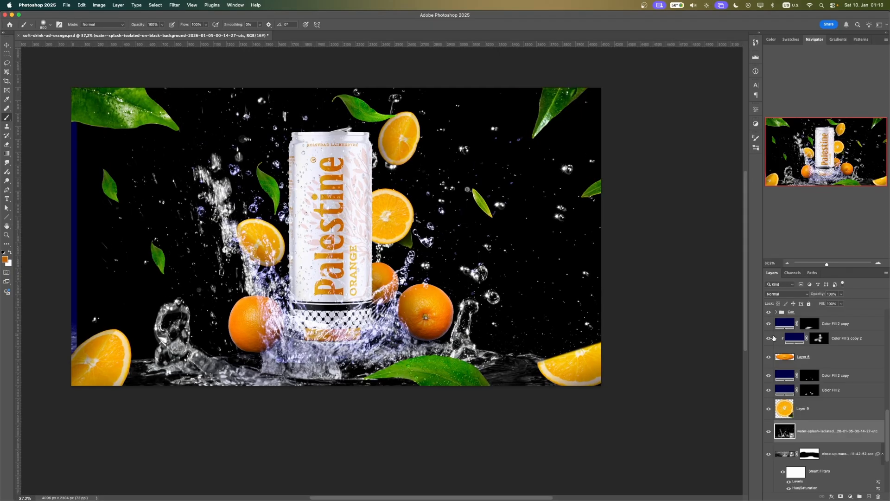
click(786, 294)
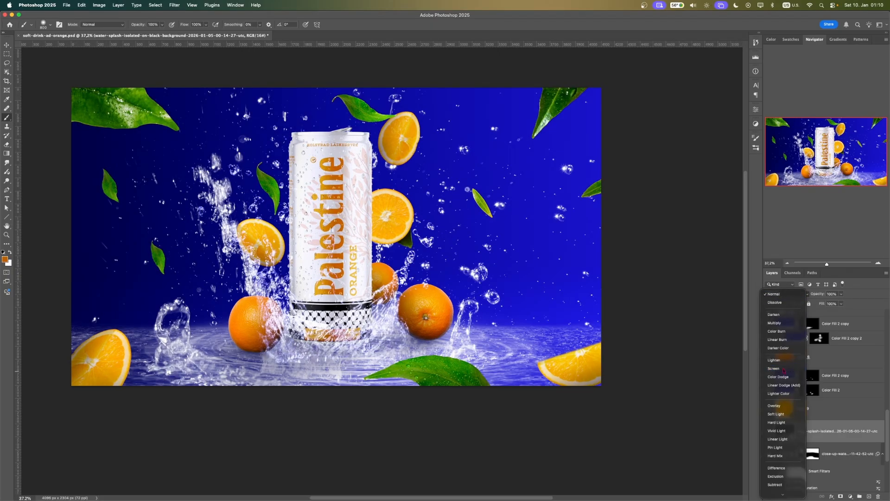
click(784, 377)
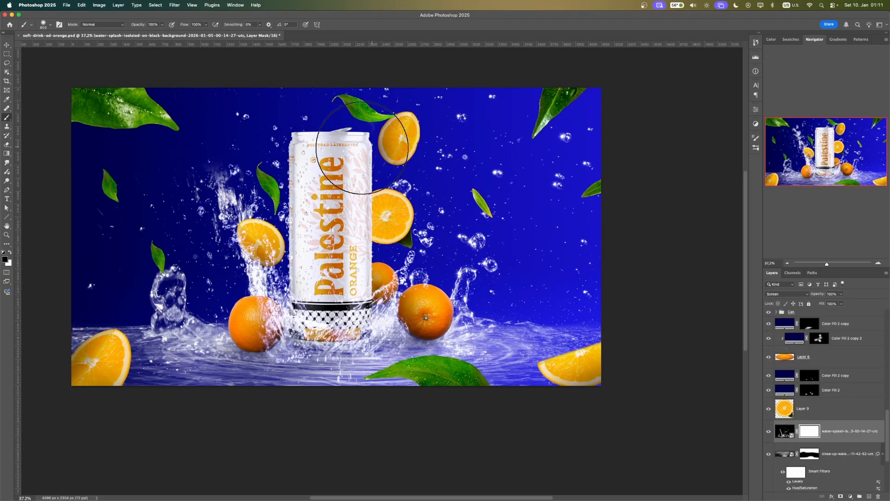
- Brush away the stray drops and spray around the can and in the background on the third splash's layer mask
drag(229, 204, 198, 168)
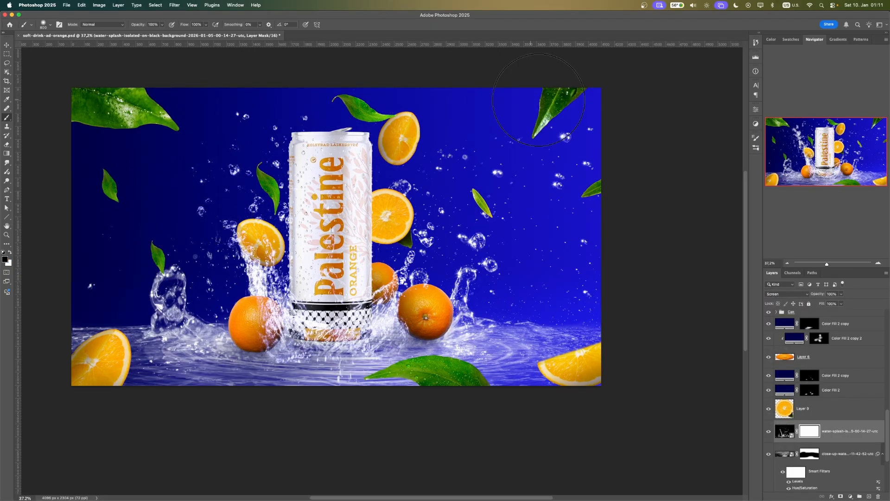
click(396, 178)
drag(563, 185, 477, 204)
mouse_move(140, 229)
mouse_down()
mouse_move(225, 264)
mouse_move(179, 245)
mouse_up()
key(bracketleft)
key(bracketleft)
key(bracketleft)
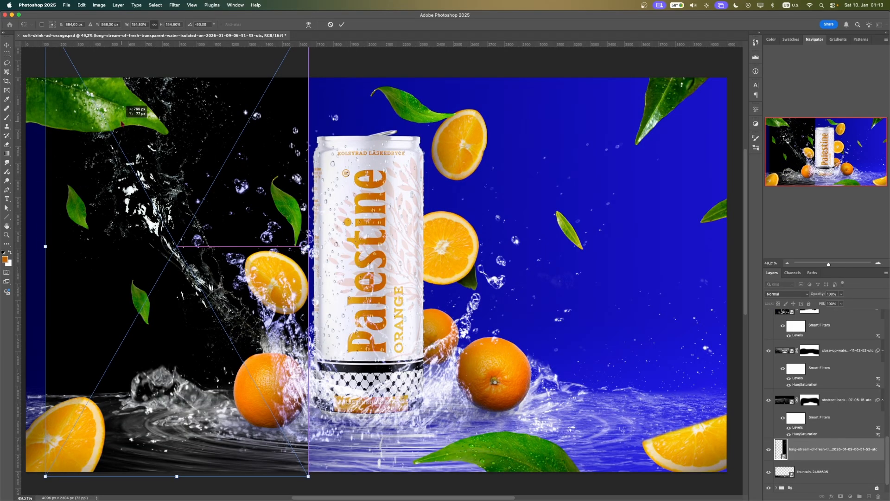
- Position the rotated long water stream beside the can's left edge with Screen blending and warp it into a curve around the can
key(shift+Right)
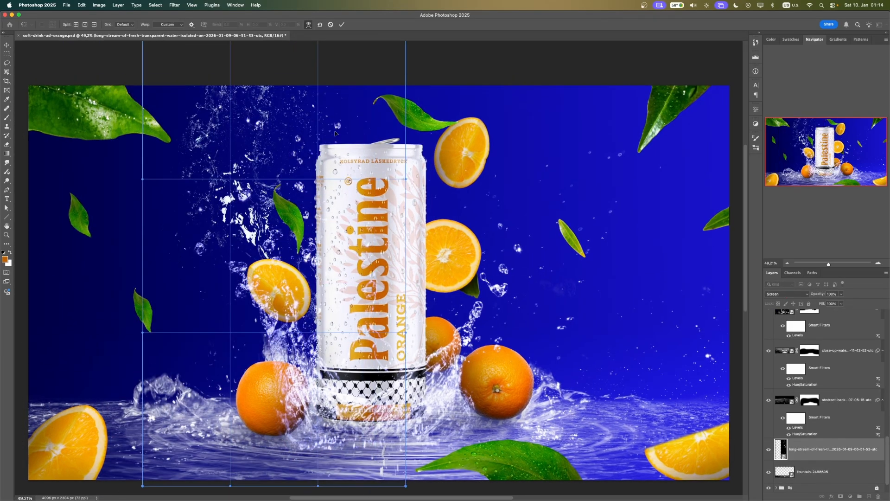
drag(338, 163, 251, 185)
drag(318, 50, 364, 75)
mouse_move(55, 50)
mouse_down()
mouse_move(90, 65)
mouse_move(66, 54)
mouse_up()
drag(142, 68, 171, 57)
drag(236, 65, 217, 62)
drag(364, 75, 368, 94)
drag(171, 57, 190, 73)
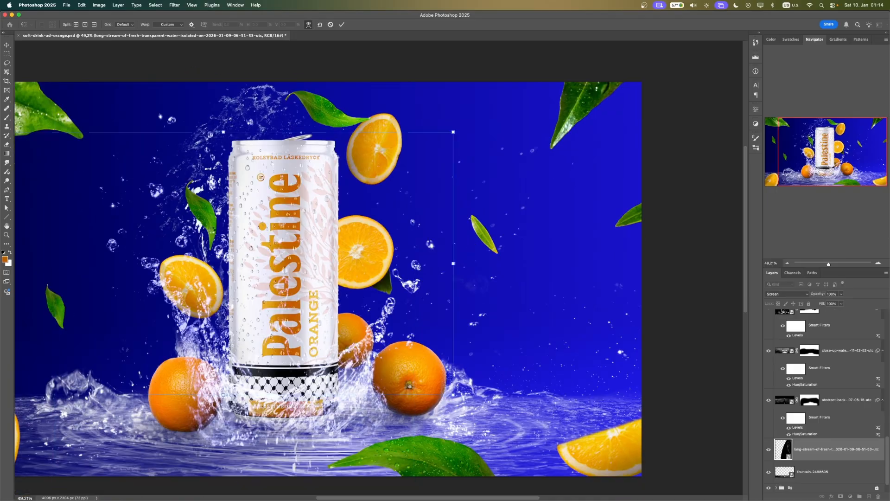
key(Return)
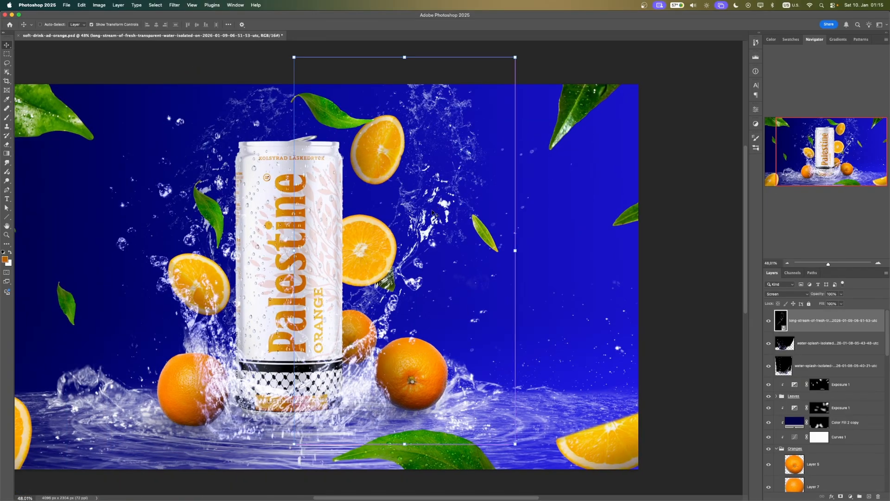
- Warp the second long water stream on the can's right so its upper part bends beside the orange slices
right_click(435, 192)
click(452, 281)
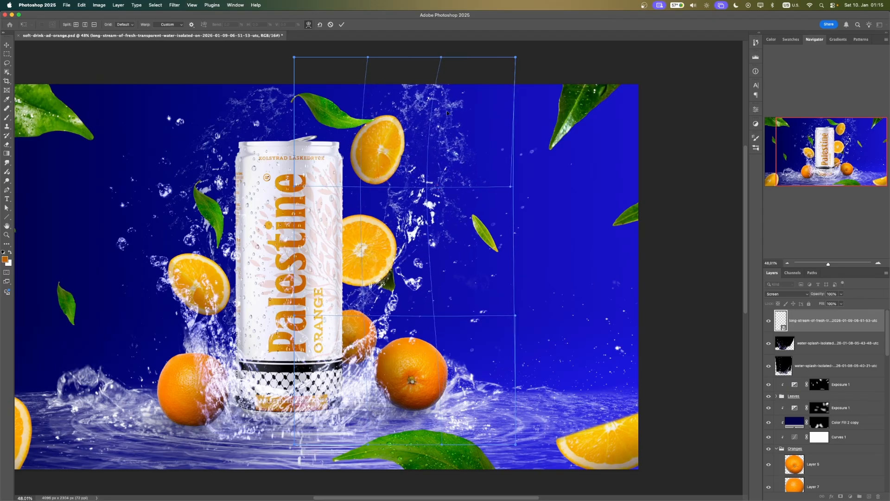
drag(446, 75, 441, 104)
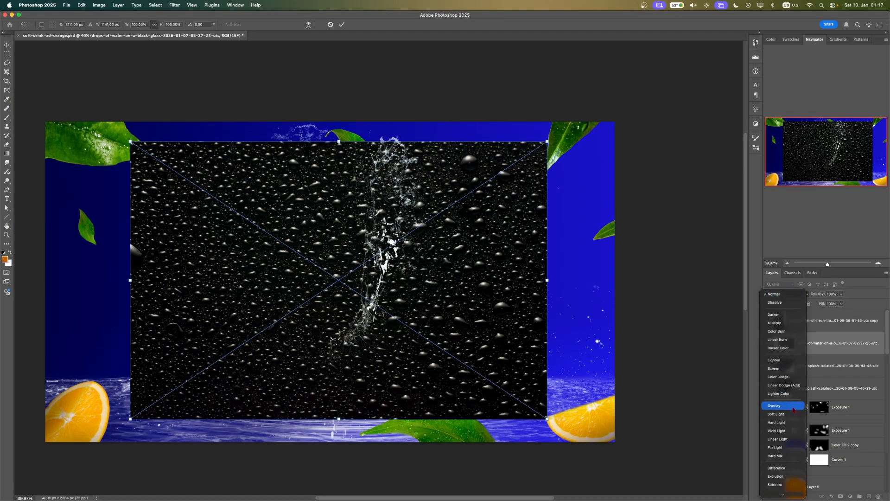
- Set the water drops texture to Screen blending, shrink it over the right oranges and clip it to the Oranges group
click(778, 369)
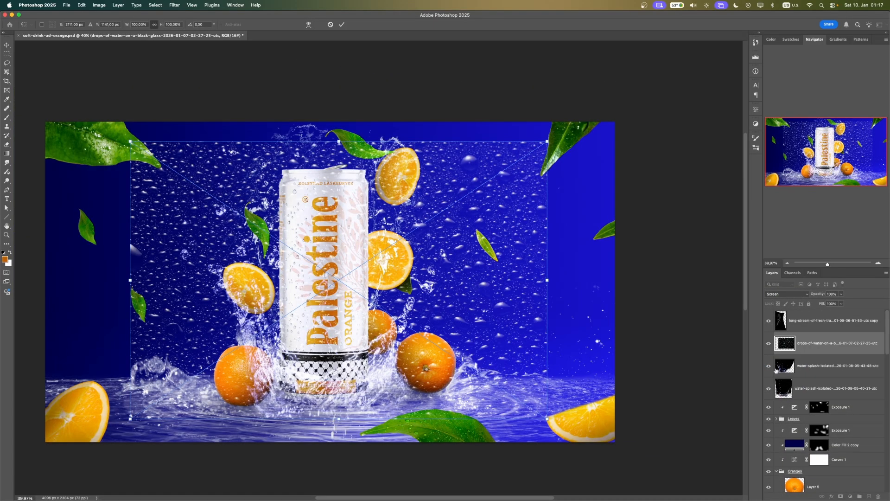
scroll(482, 326, up, 2)
drag(559, 273, 378, 274)
drag(307, 283, 496, 321)
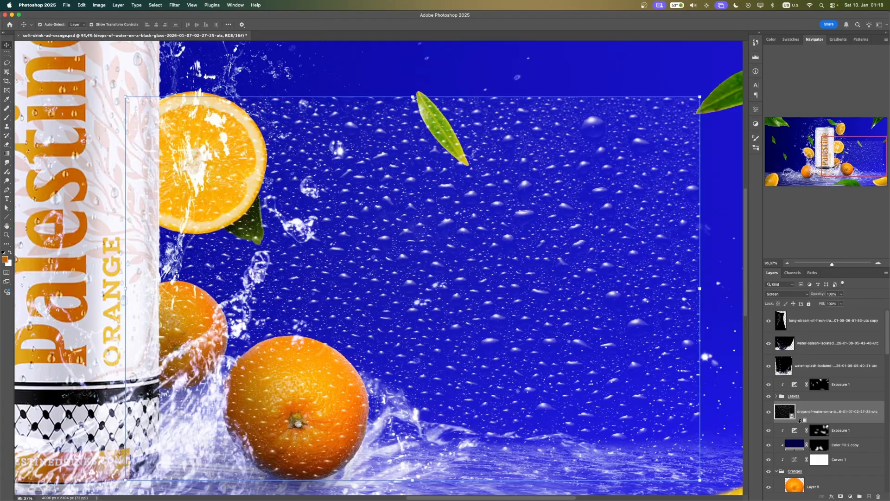
alt+click(801, 422)
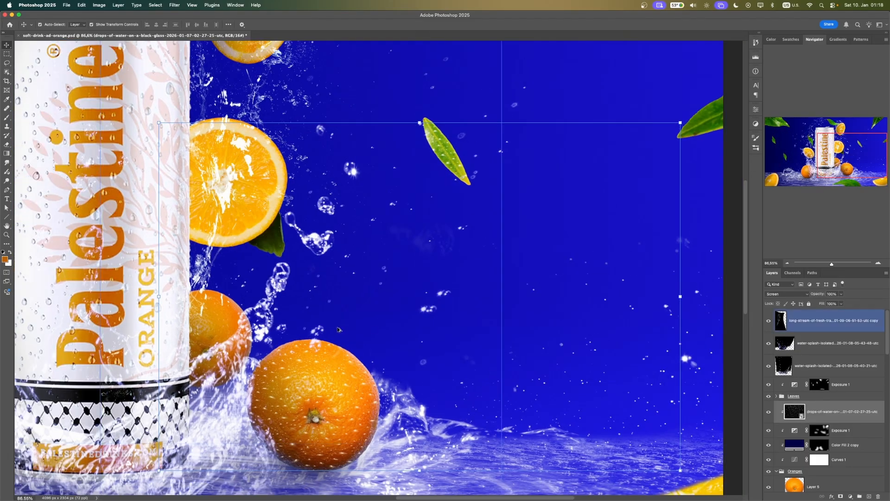
click(796, 412)
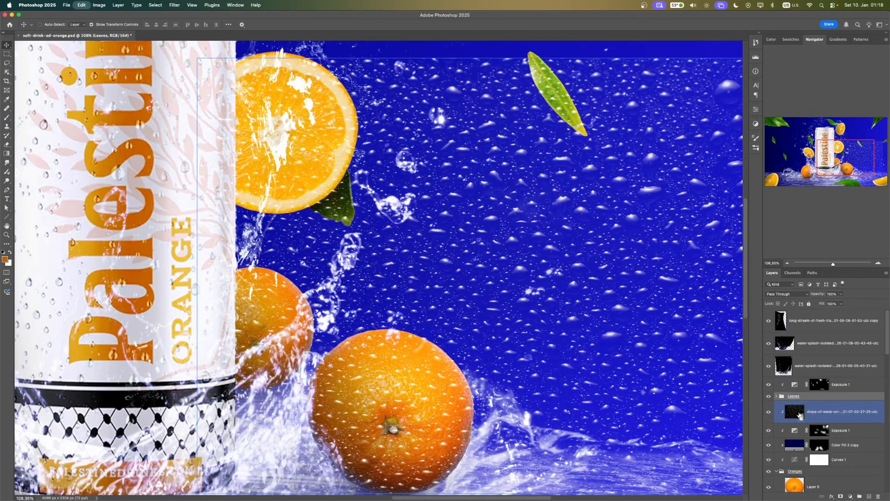
key(super+z)
drag(798, 415, 796, 403)
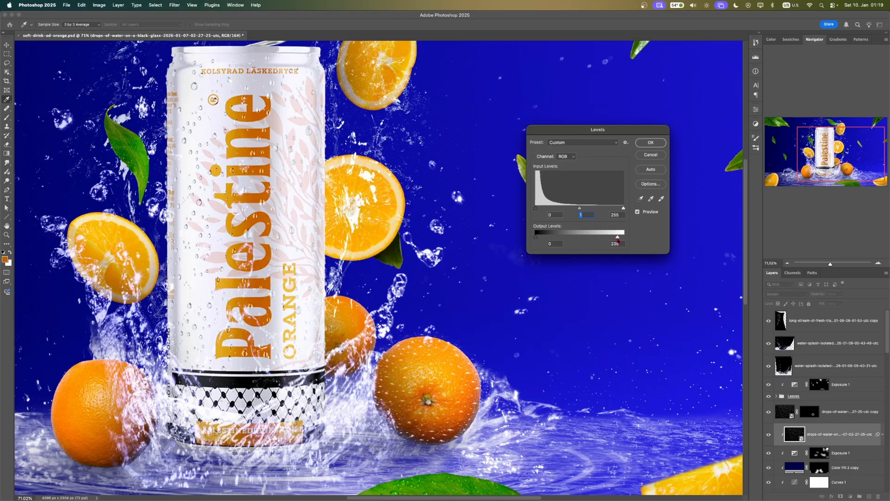
- Lighten the water drops' midtones to 1.66 and reduce their output white level to about 182 with Levels
drag(562, 211, 562, 210)
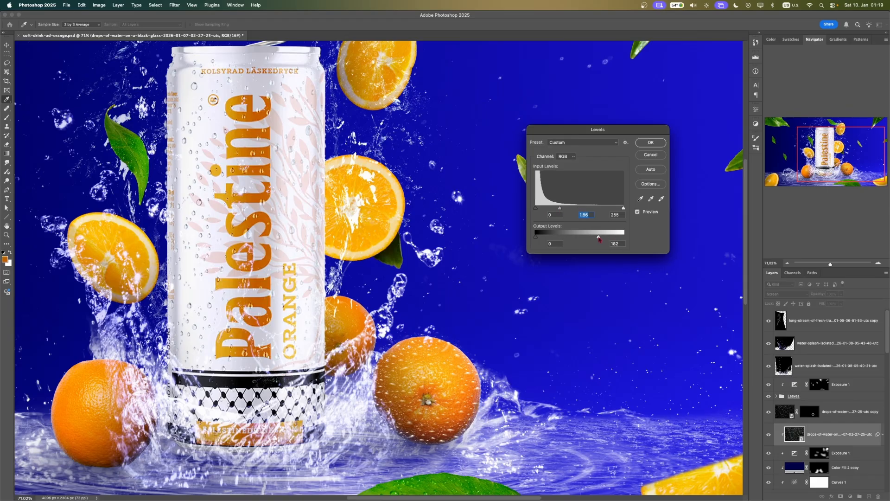
drag(601, 239, 601, 237)
click(650, 143)
- Brush out excess water drops along the lower edge of the right whole orange on the drops layer's mask
scroll(876, 420, down, 1)
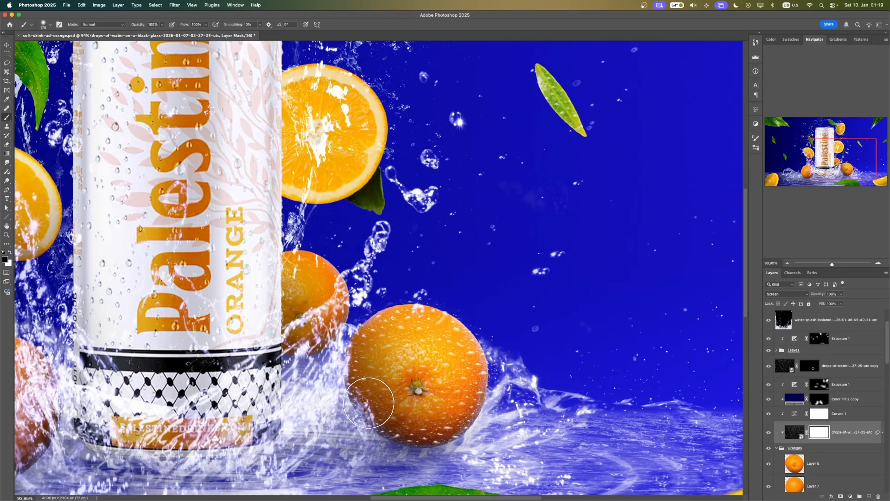
mouse_move(459, 434)
mouse_down()
mouse_move(440, 404)
mouse_move(421, 411)
mouse_move(407, 437)
mouse_move(458, 439)
mouse_up()
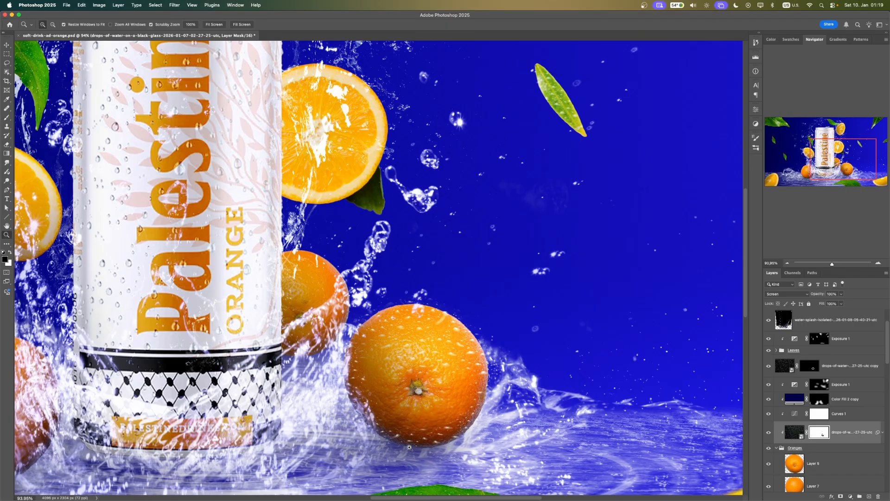
scroll(420, 430, down, 2)
scroll(387, 426, down, 3)
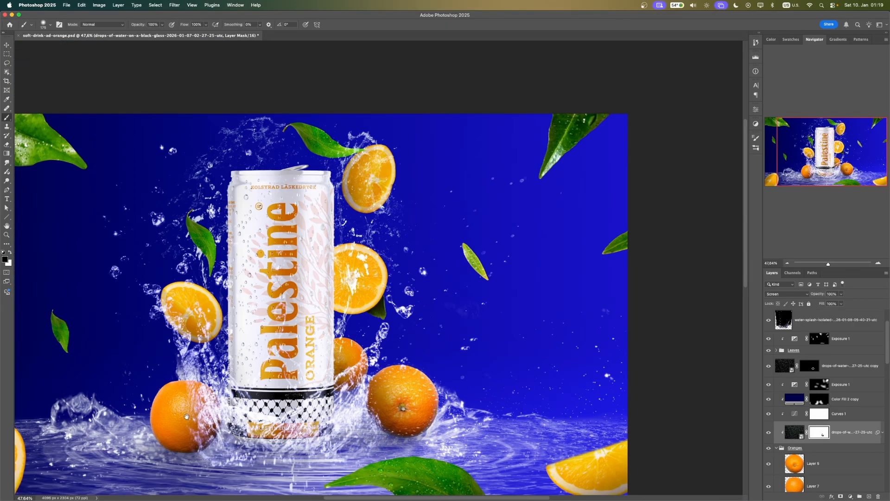
scroll(186, 413, up, 2)
scroll(230, 394, up, 2)
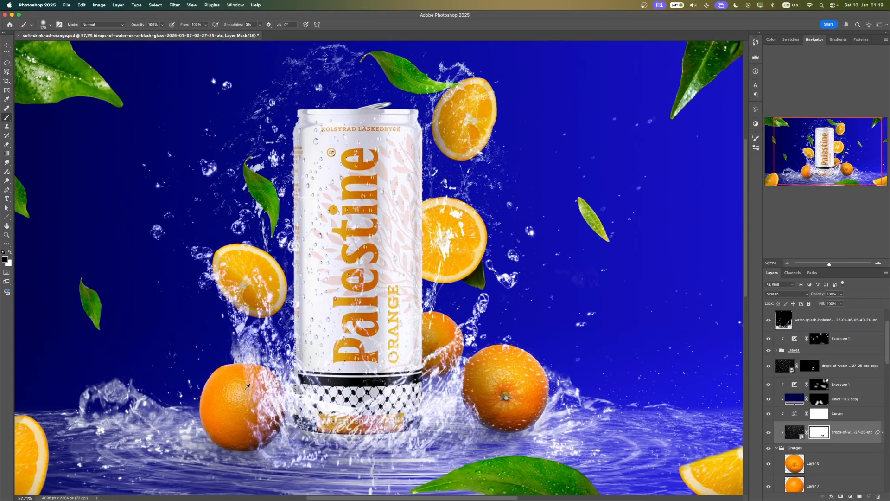
scroll(245, 388, up, 1)
scroll(238, 388, down, 1)
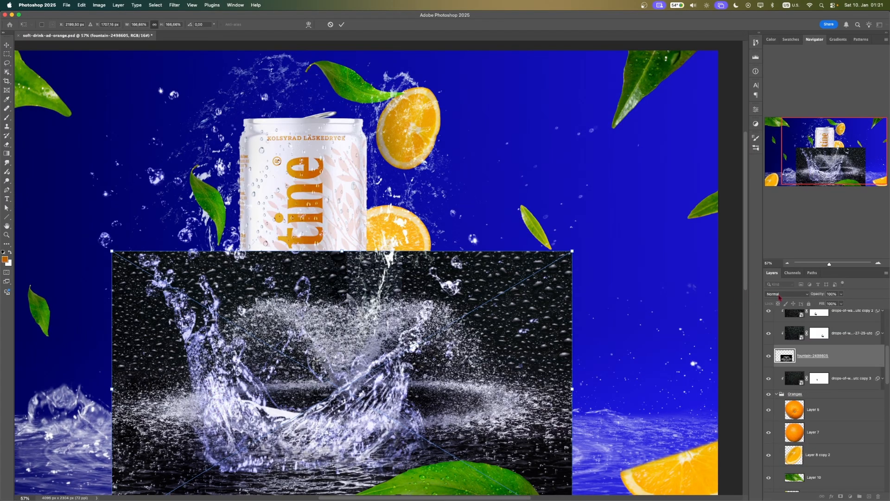
- Set the fountain image to Screen blending and brush its fine spray onto the right whole orange through a black mask
click(781, 294)
click(793, 368)
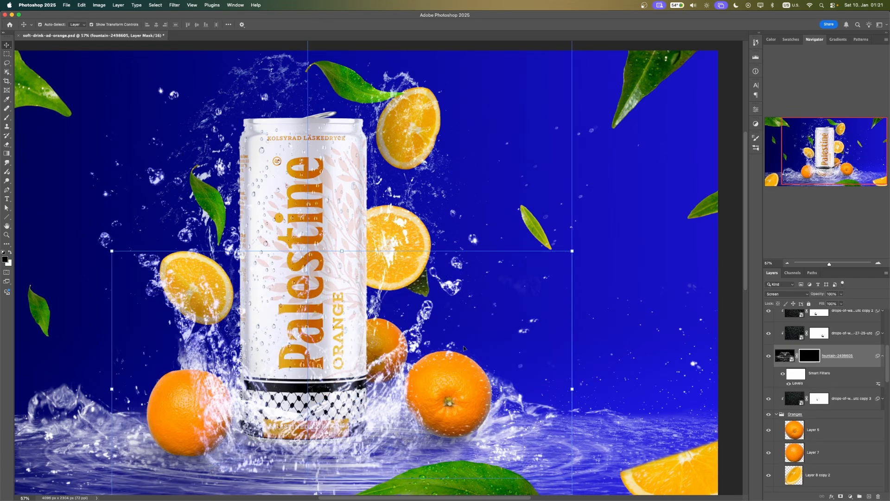
drag(428, 356, 477, 364)
key(super+z)
drag(419, 364, 467, 365)
key(super+z)
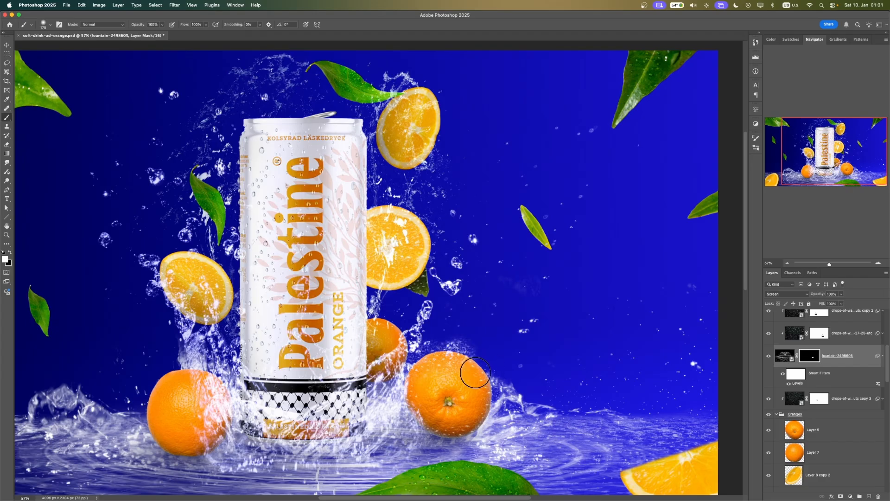
mouse_move(409, 397)
mouse_down()
mouse_move(394, 399)
mouse_move(414, 378)
mouse_up()
- Brush the fountain spray onto the orange behind the can and the whole orange on the can's left
mouse_move(385, 345)
mouse_down()
mouse_move(374, 370)
mouse_move(439, 324)
mouse_move(392, 337)
mouse_move(389, 321)
mouse_move(414, 306)
mouse_move(379, 340)
mouse_up()
key(super+z)
key(super+z)
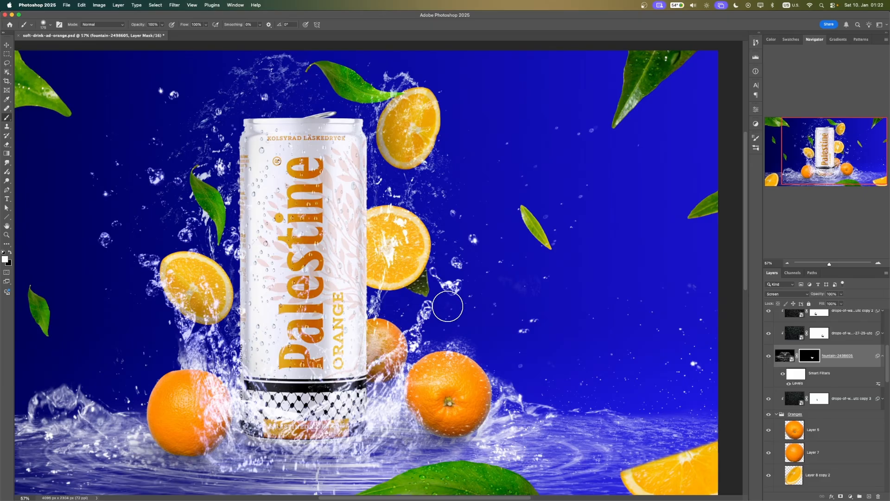
drag(229, 372, 230, 347)
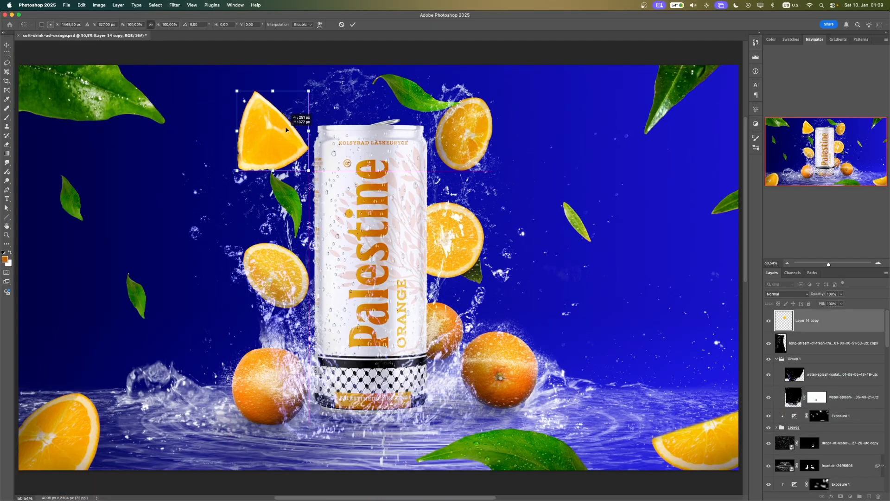
- Place the orange wedge beside the can's upper left edge and move its layer directly below the Can group
drag(280, 141, 331, 135)
key(super+z)
drag(334, 95, 328, 103)
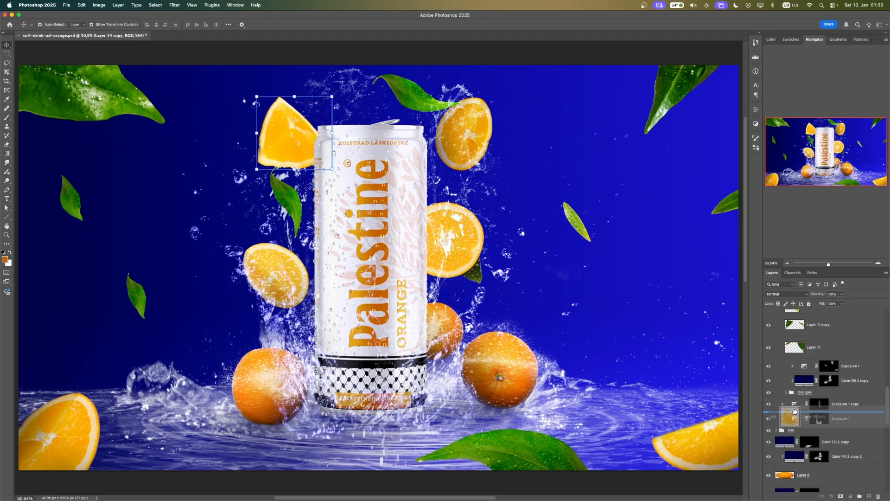
drag(805, 412, 806, 436)
scroll(306, 226, down, 1)
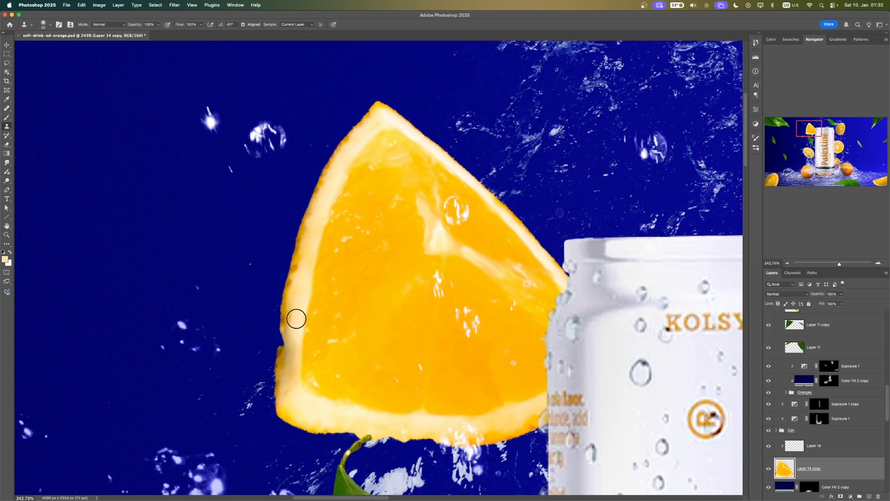
- Repair the wedge's uneven lower left peel edge with the Clone Stamp, sampling from clean areas of the peel
mouse_move(290, 349)
mouse_down()
mouse_move(286, 391)
mouse_move(296, 399)
mouse_move(285, 401)
mouse_up()
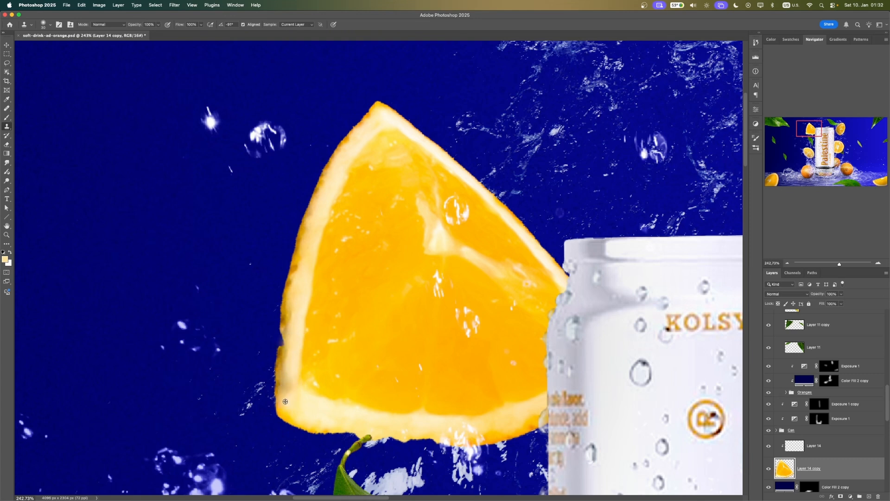
mouse_move(284, 370)
mouse_down()
mouse_move(294, 404)
mouse_move(296, 379)
mouse_move(288, 385)
mouse_up()
alt+click(312, 429)
drag(282, 352, 284, 356)
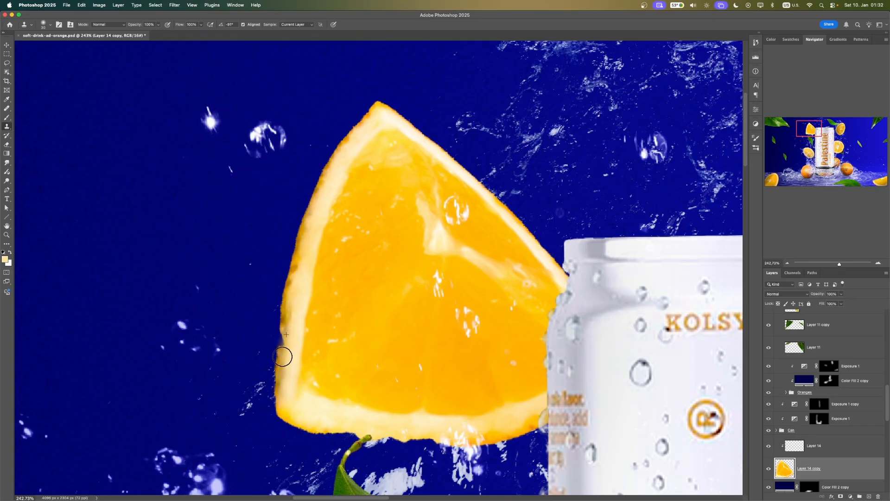
scroll(288, 423, down, 6)
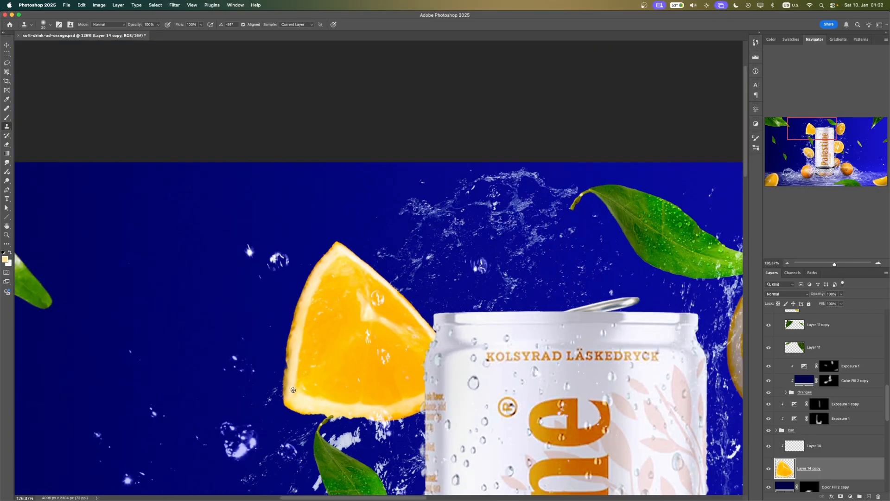
scroll(288, 371, down, 5)
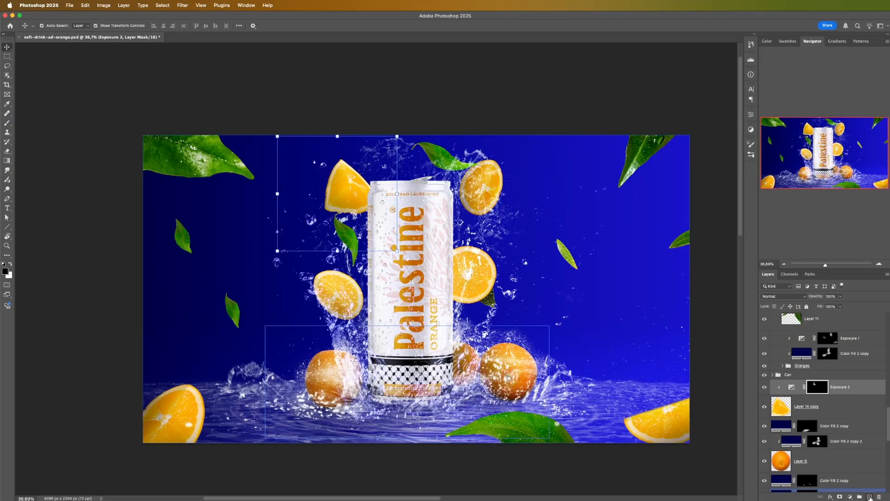
- Paint a soft white glow behind the can on a new layer below the Can group, using a very large brush at 10% flow
click(785, 391)
key(b)
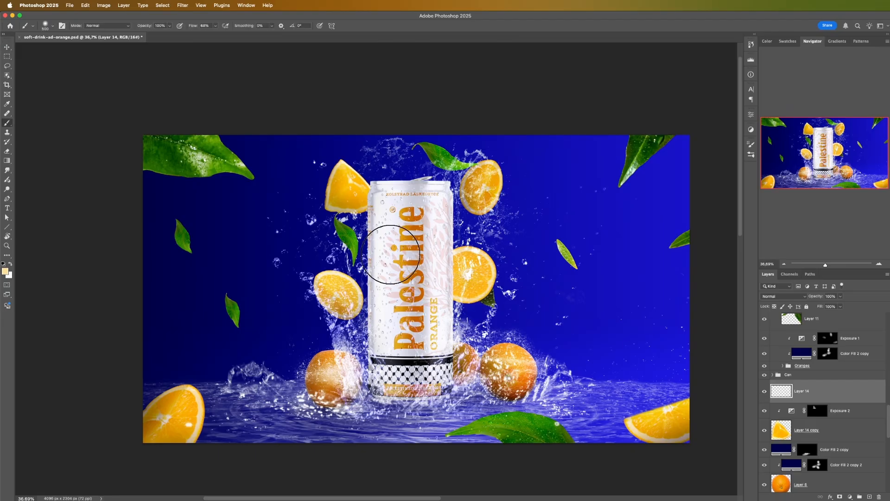
key(shift+1)
key(bracketright)
key(bracketright)
key(bracketright)
key(bracketright)
key(bracketright)
key(bracketright)
key(bracketright)
key(bracketright)
key(bracketright)
key(bracketright)
key(bracketright)
key(bracketright)
key(bracketright)
key(bracketright)
key(bracketright)
key(bracketright)
key(bracketright)
key(d)
key(x)
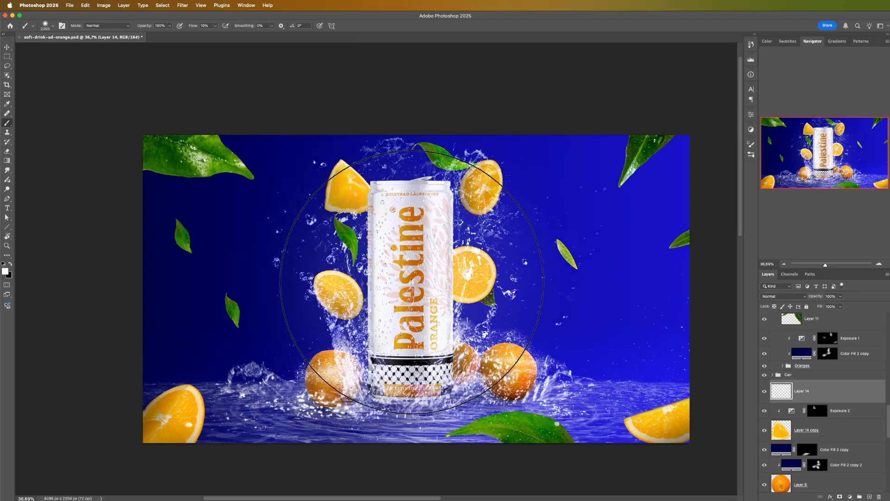
click(412, 281)
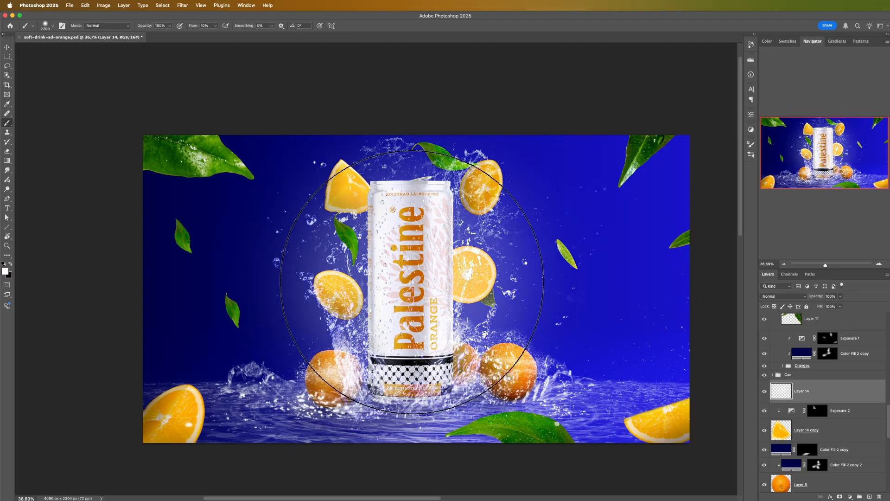
click(416, 281)
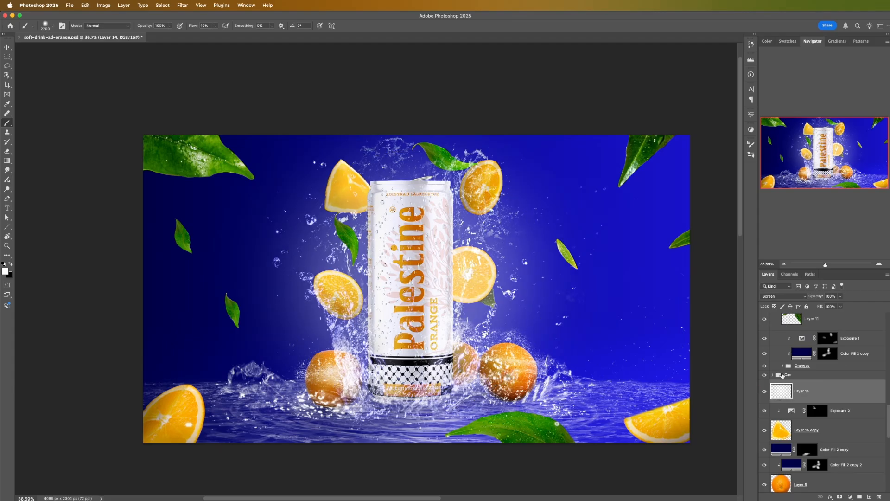
- Set the white glow layer to Screen blending at 53% opacity
click(840, 297)
drag(839, 306, 825, 306)
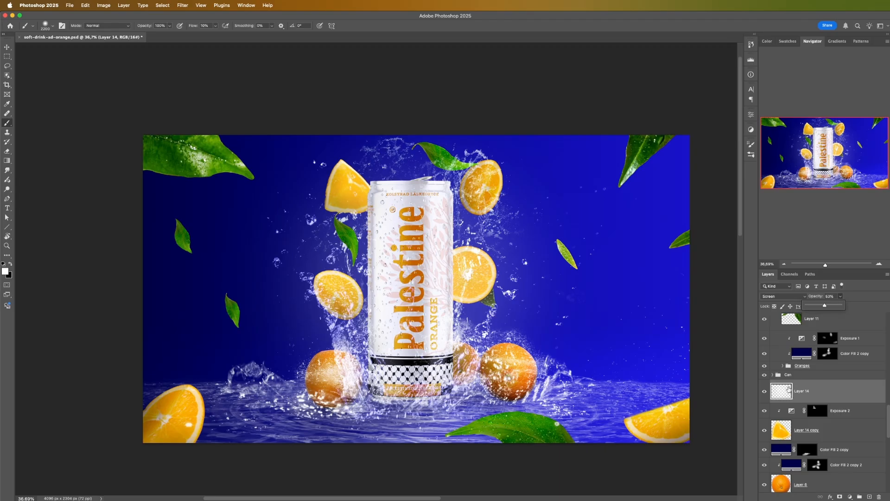
click(802, 376)
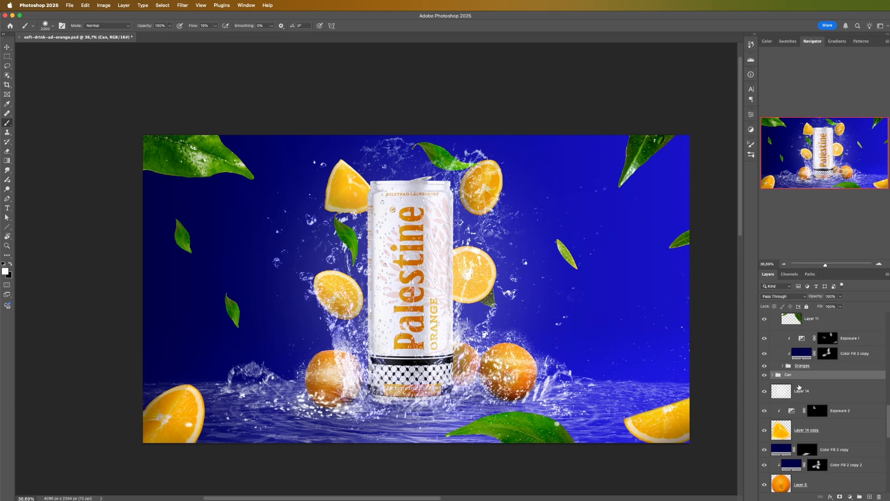
click(806, 391)
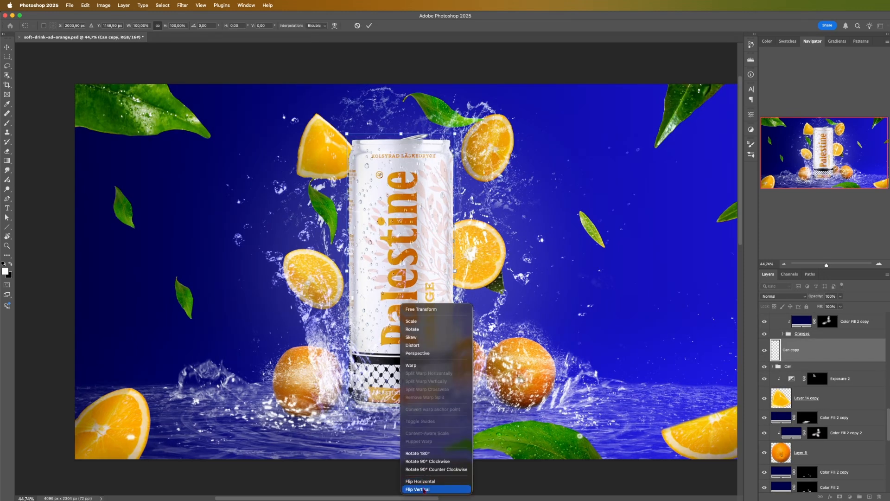
- Flip the Can copy layer vertically and move it straight down so its base meets the original can's base
click(423, 489)
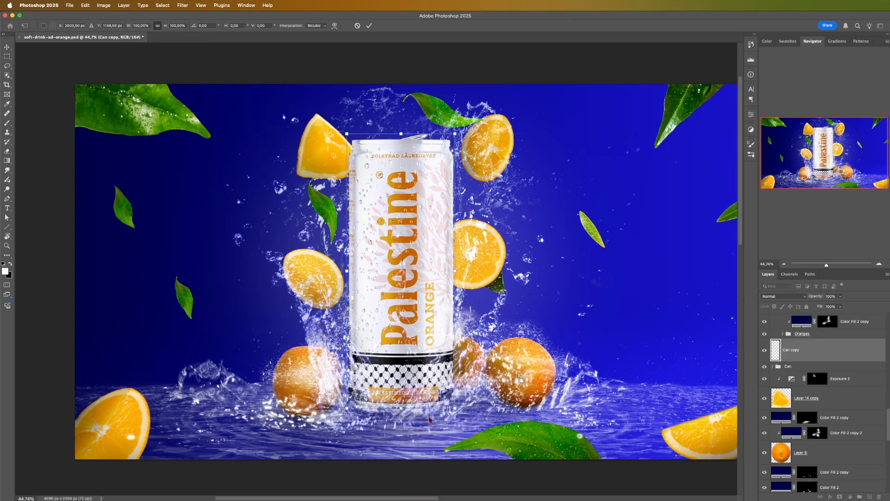
drag(403, 318, 410, 389)
scroll(604, 339, up, 1)
key(Return)
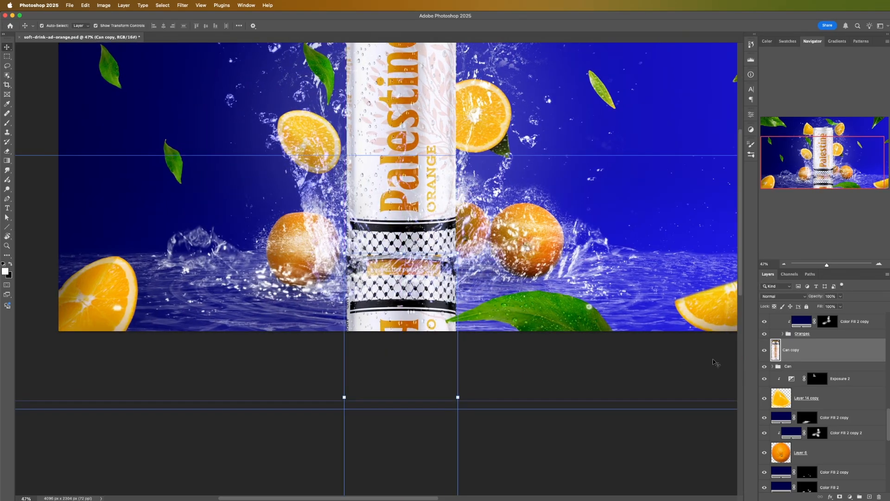
- Convert the flipped can copy to a smart object and warp it with the Arch preset at a bend of -27%
right_click(811, 352)
click(847, 449)
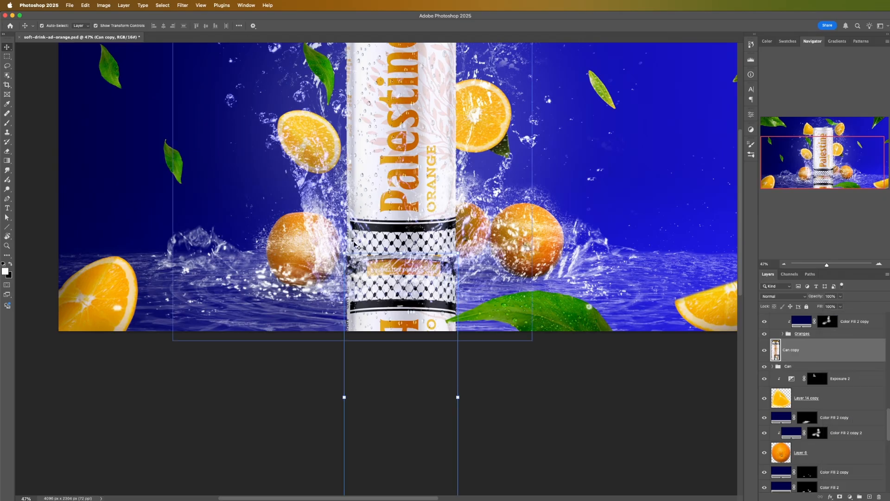
key(super+t)
right_click(388, 285)
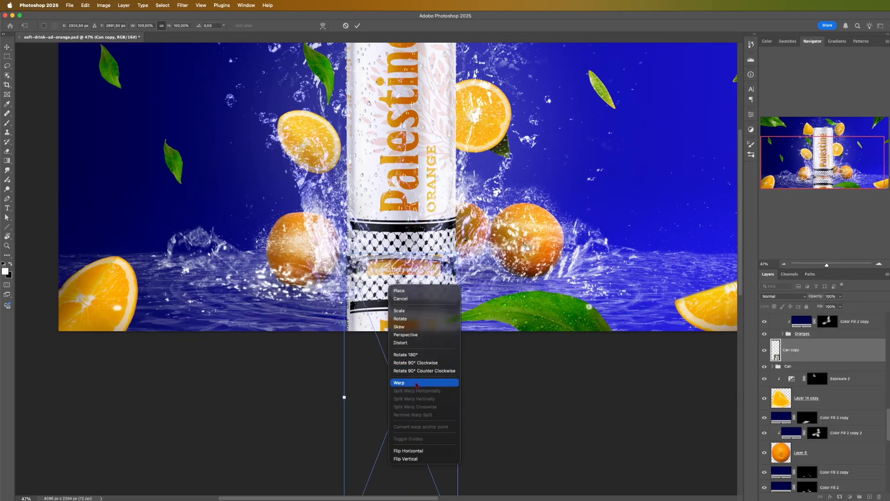
click(431, 383)
click(175, 27)
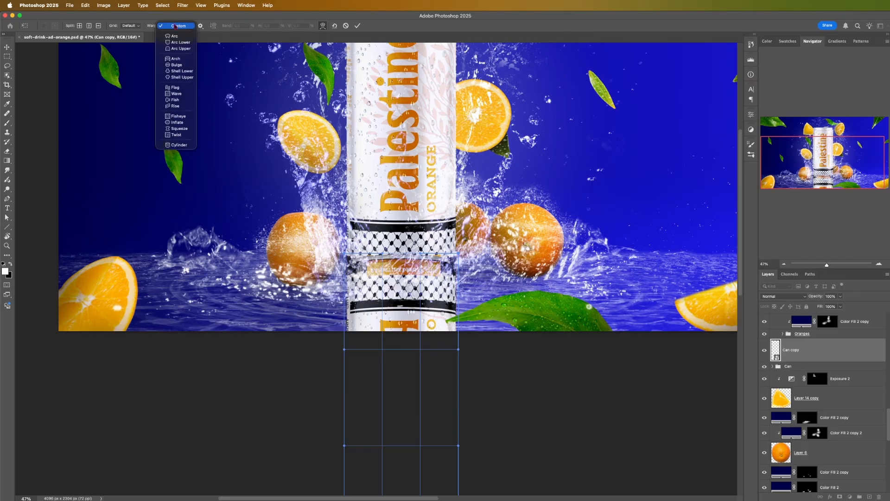
click(191, 60)
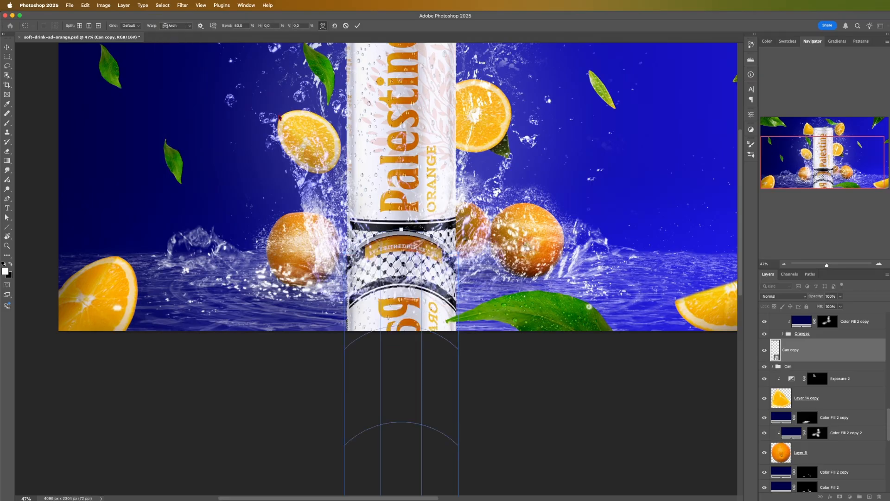
drag(401, 245, 401, 267)
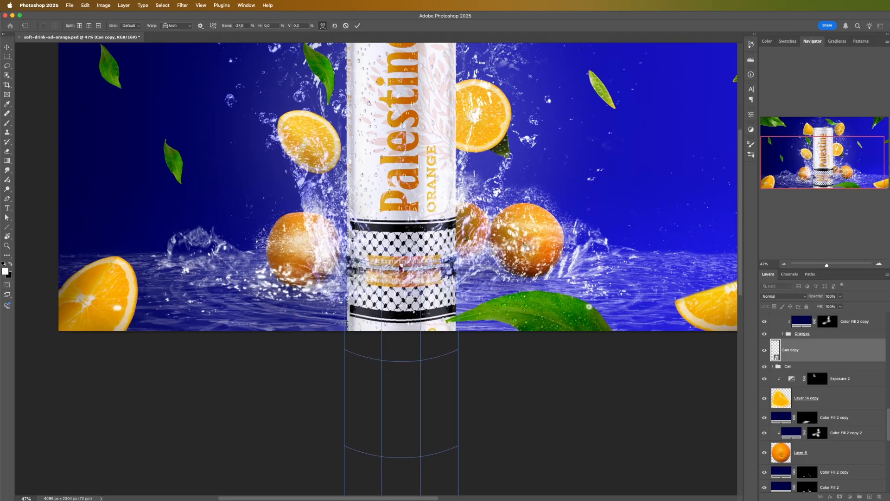
key(Return)
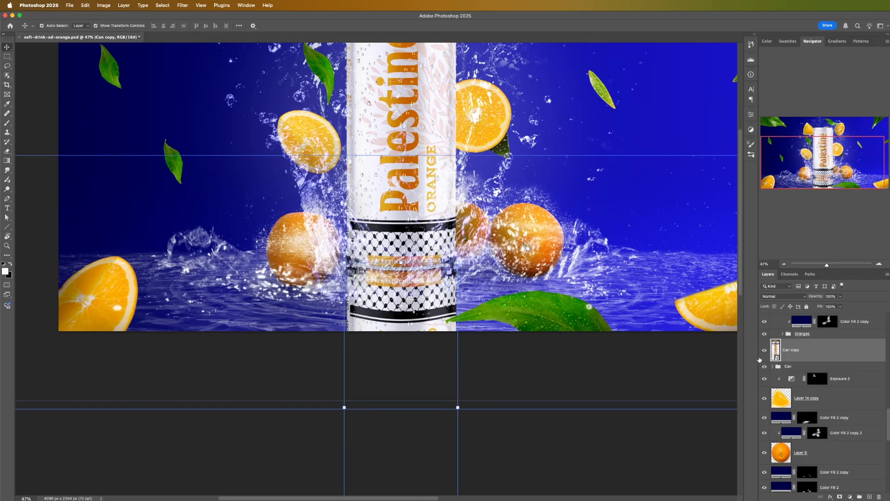
- Move the Can copy layer directly below the Can group in the layer stack
drag(776, 350, 776, 372)
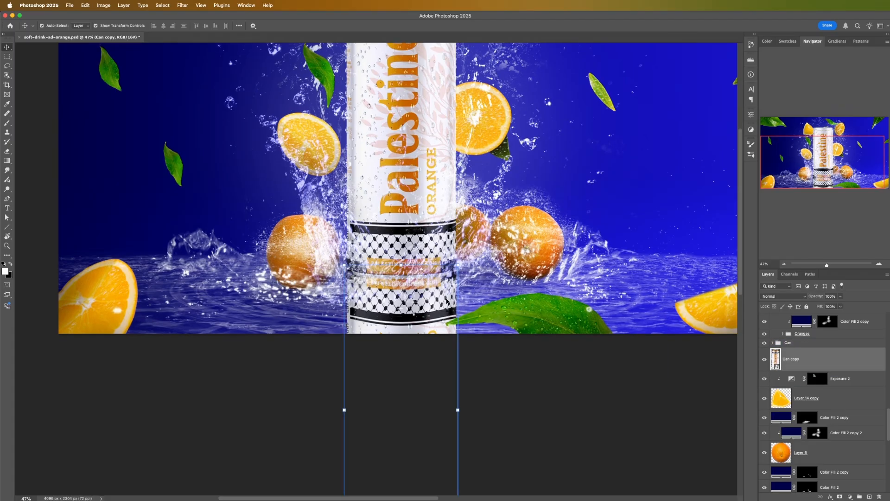
scroll(436, 302, up, 1)
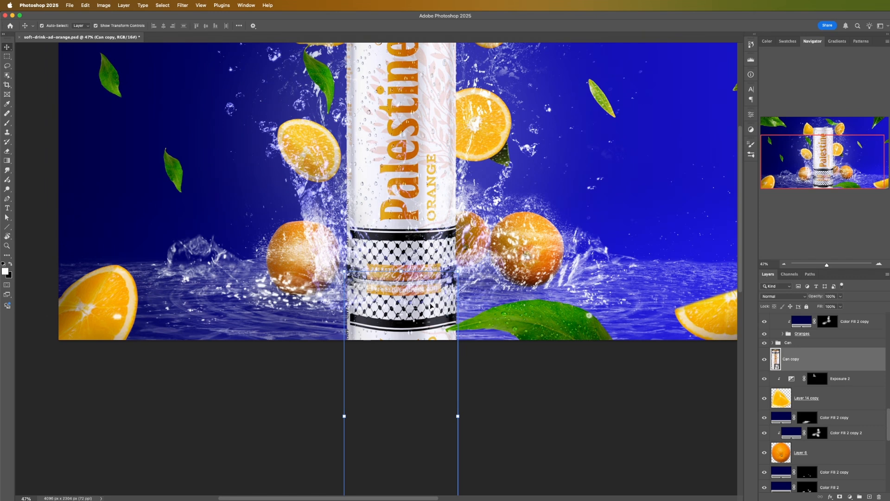
scroll(430, 306, up, 1)
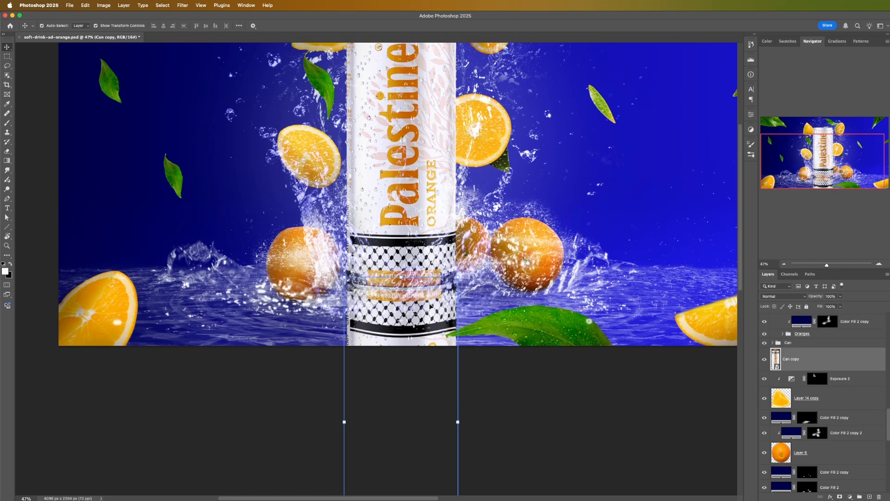
- Apply a gentle Wave distortion to the can reflection using one sine generator
click(182, 5)
mouse_move(223, 131)
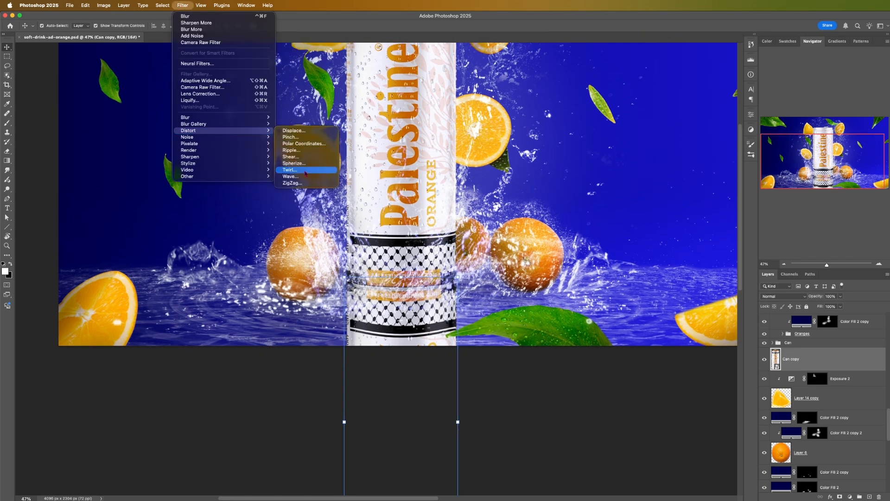
click(291, 176)
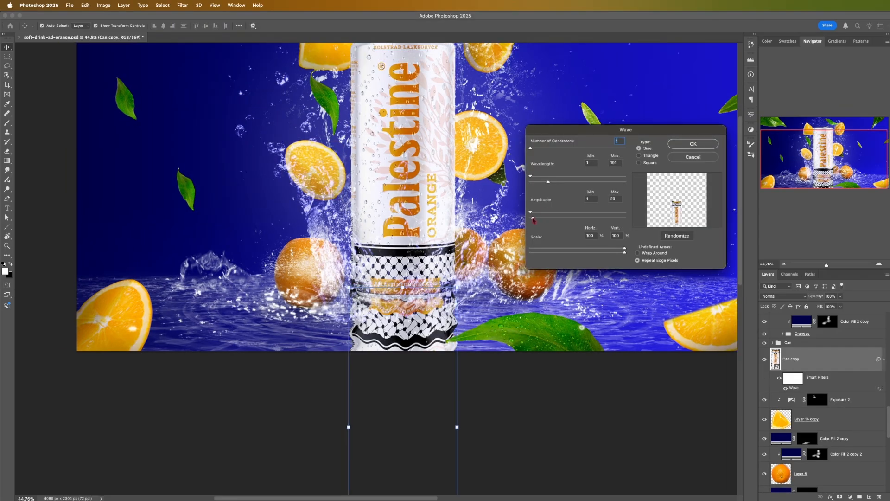
click(686, 145)
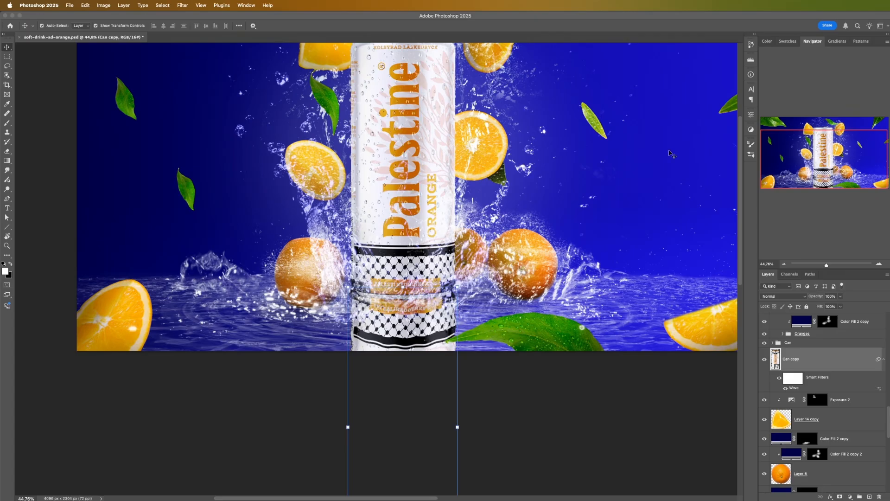
- Add a slight Radial Blur to the can reflection with the Spin method at Best quality
scroll(424, 362, down, 1)
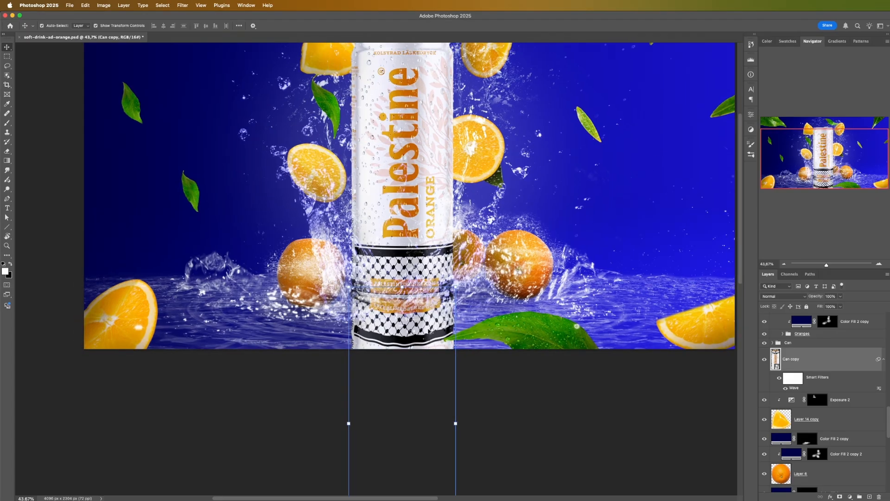
scroll(430, 334, up, 1)
scroll(430, 333, up, 1)
scroll(430, 334, down, 3)
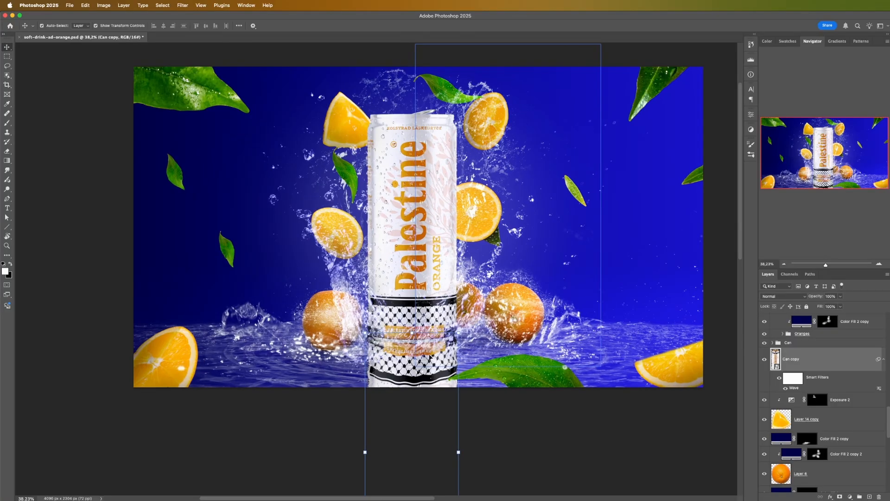
click(183, 5)
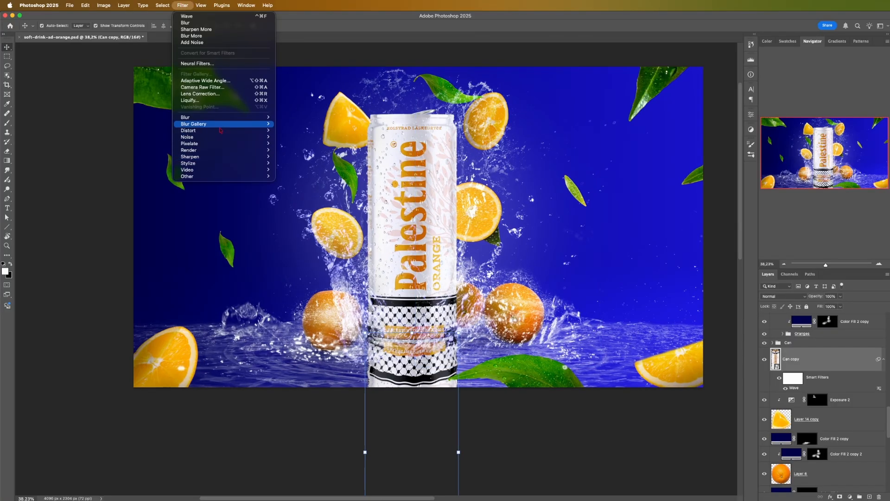
mouse_move(253, 117)
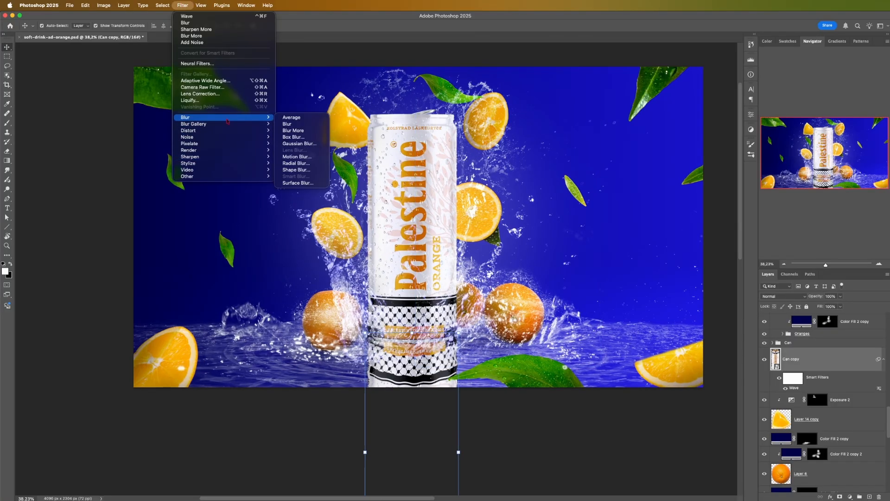
click(297, 164)
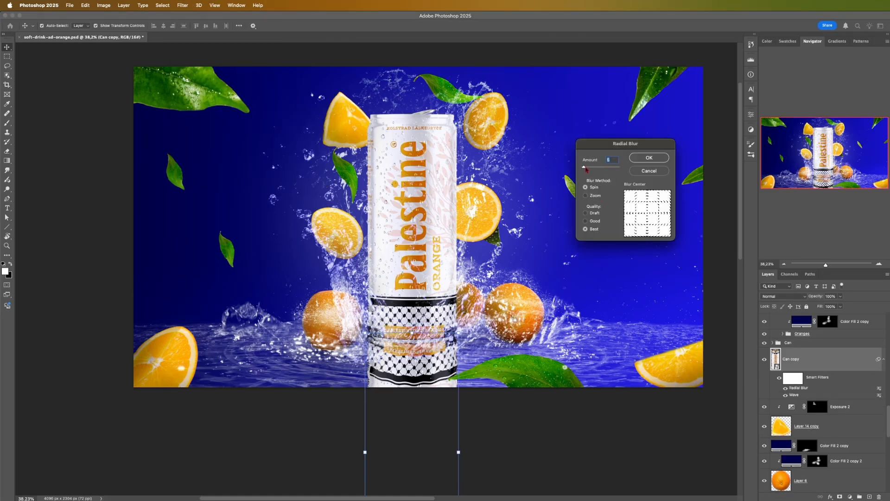
click(647, 159)
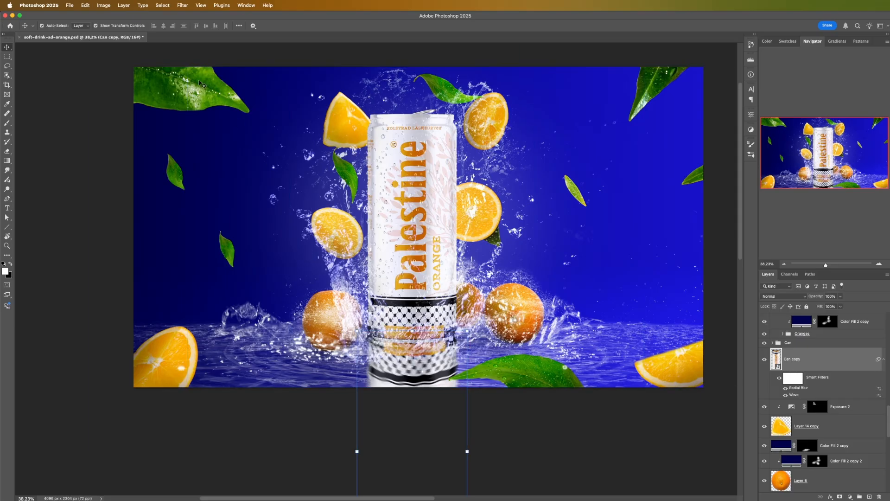
- Apply a Motion Blur to the can reflection at a 90° angle and a distance of 30 pixels
click(183, 5)
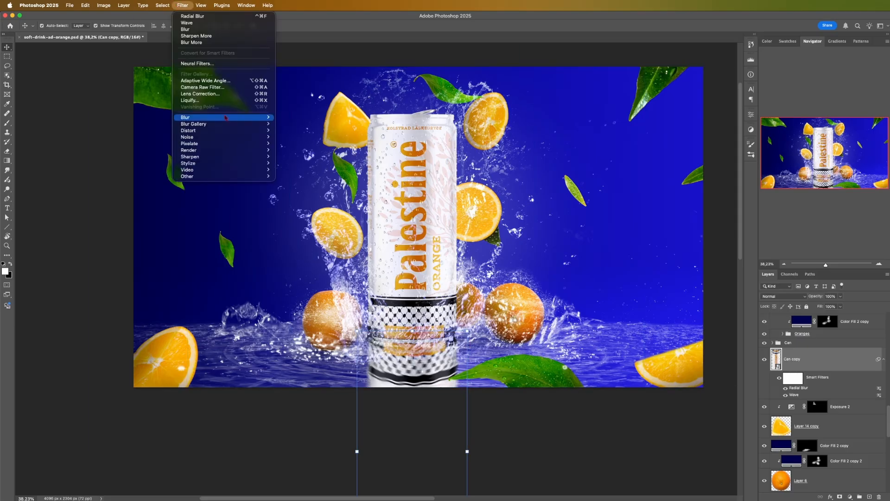
mouse_move(232, 118)
click(324, 157)
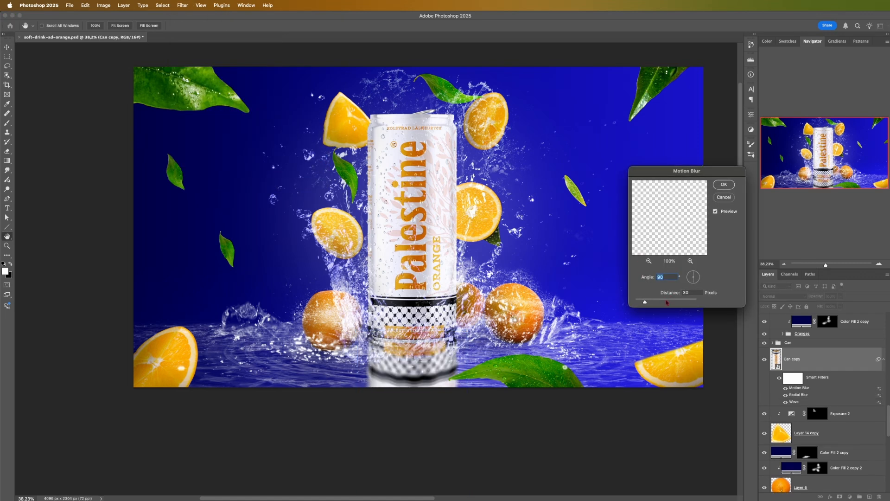
click(727, 186)
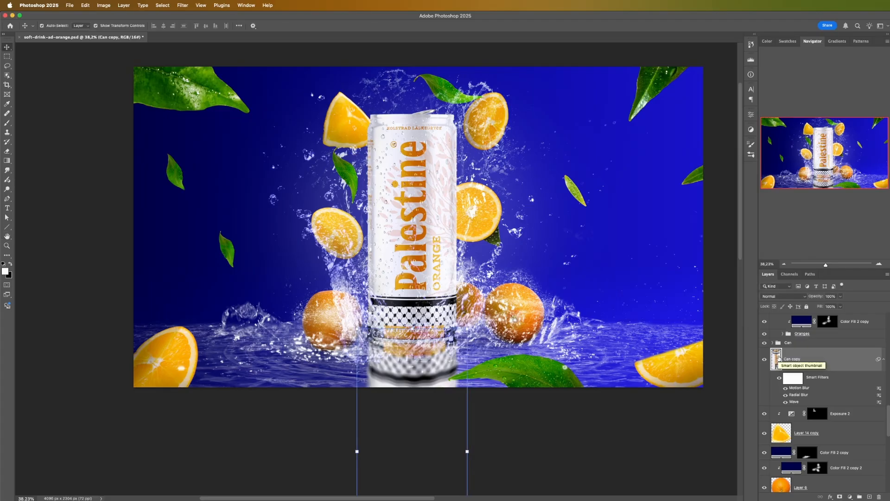
- Add a layer mask to the can reflection and fade out its lower part with a black-to-white gradient
click(841, 497)
key(g)
key(x)
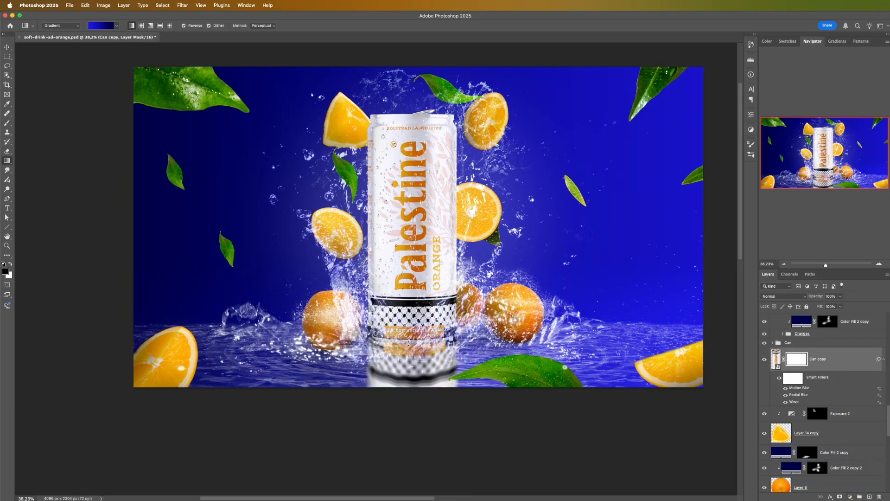
click(93, 28)
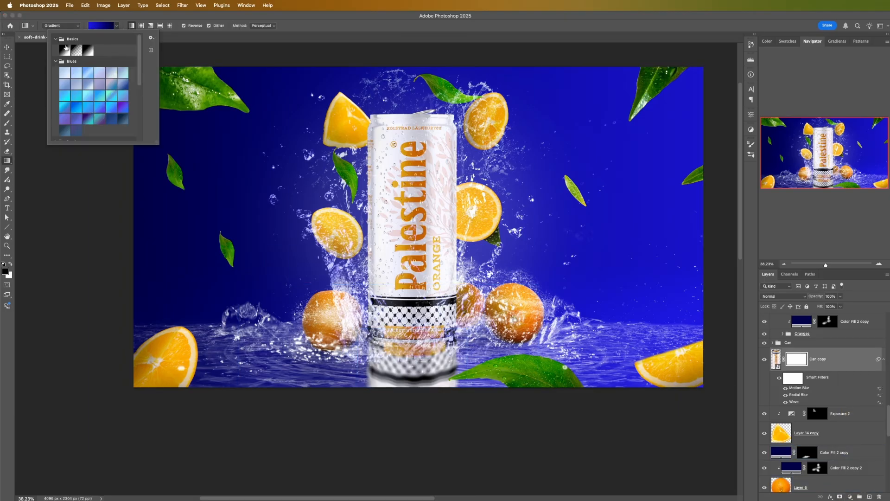
key(Return)
drag(407, 334, 410, 400)
drag(406, 334, 413, 342)
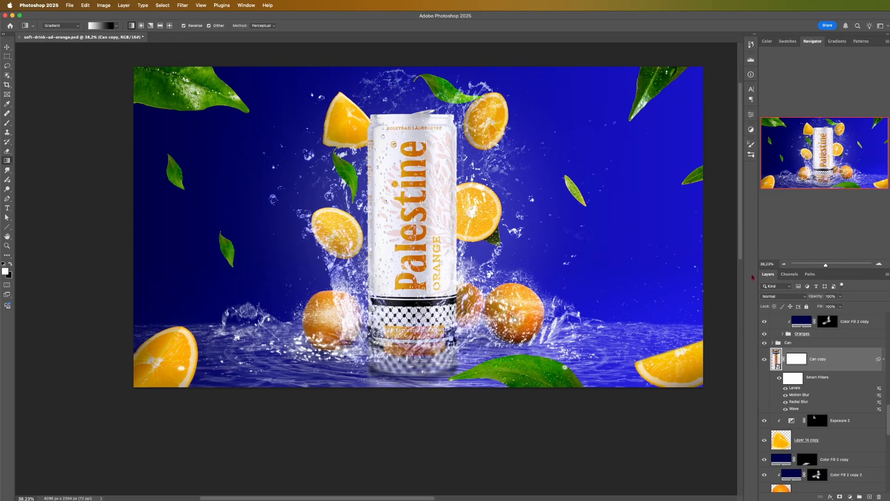
- Set the can reflection layer's blend mode to Lighten and save the document
click(783, 300)
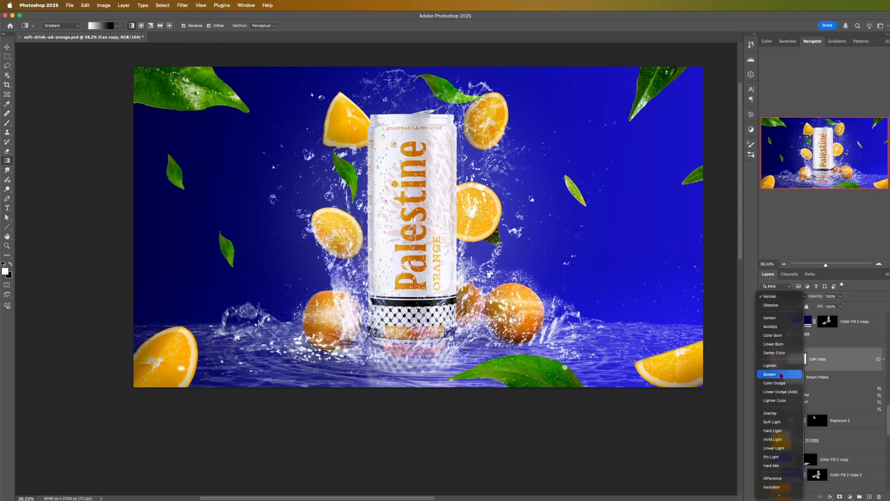
click(771, 365)
scroll(567, 398, down, 1)
scroll(460, 356, up, 1)
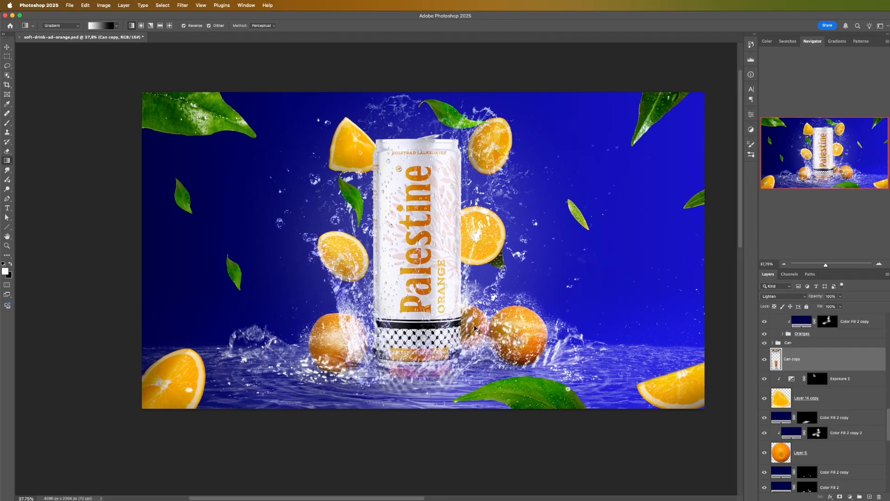
key(super+s)
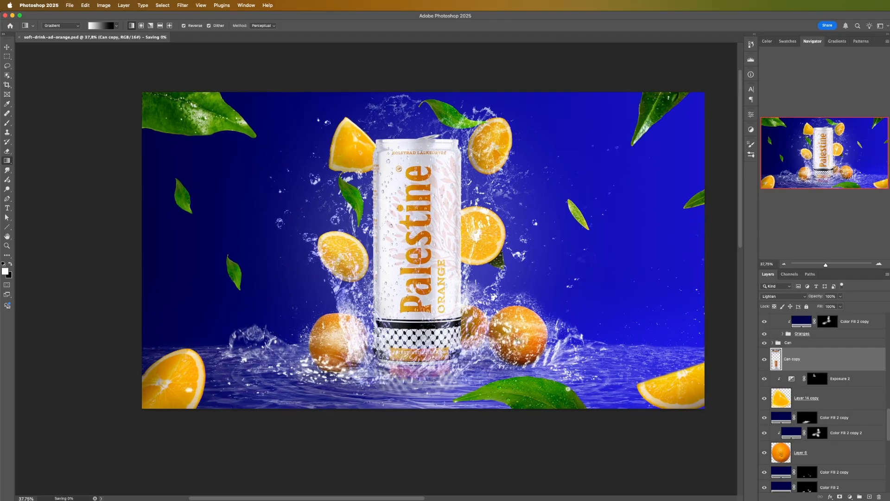
- Apply a Motion Blur to the whole orange on Layer 5, beside the can's lower right edge
key(v)
click(517, 334)
scroll(797, 436, down, 3)
click(796, 410)
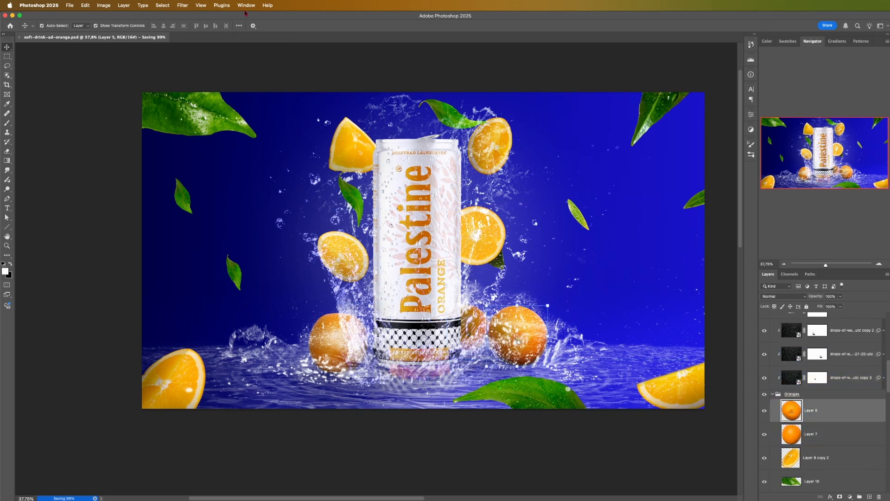
click(170, 5)
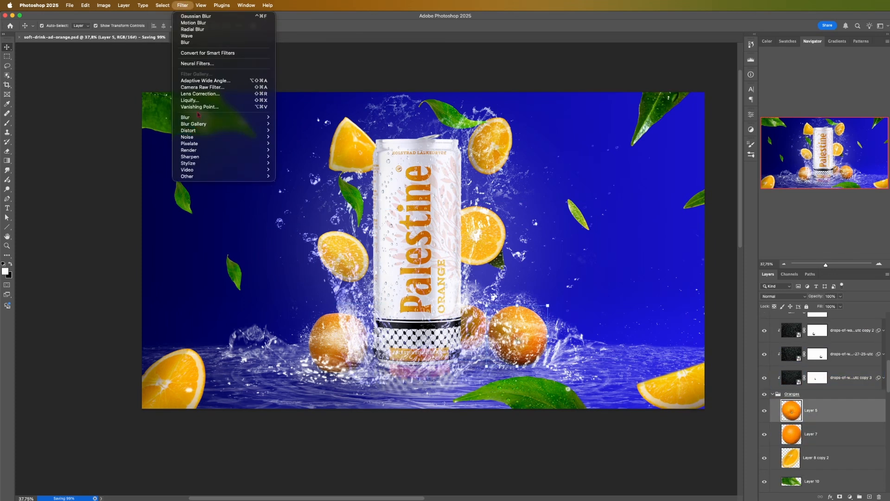
mouse_move(200, 118)
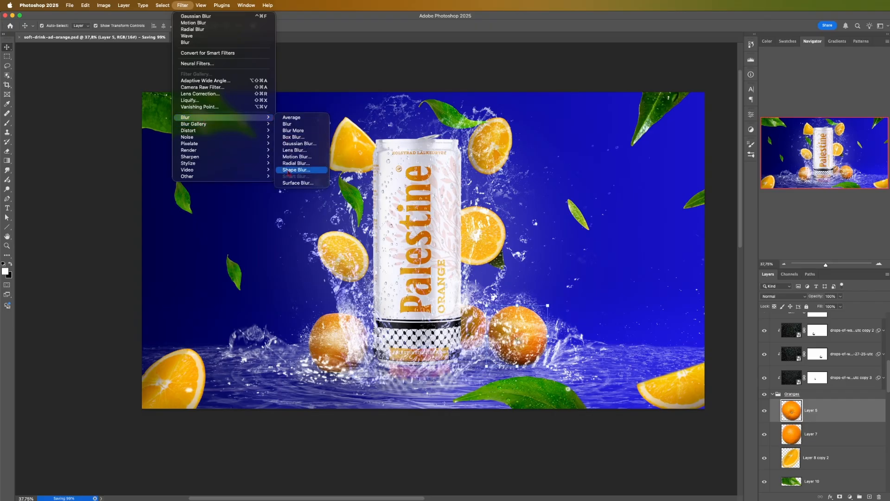
click(294, 157)
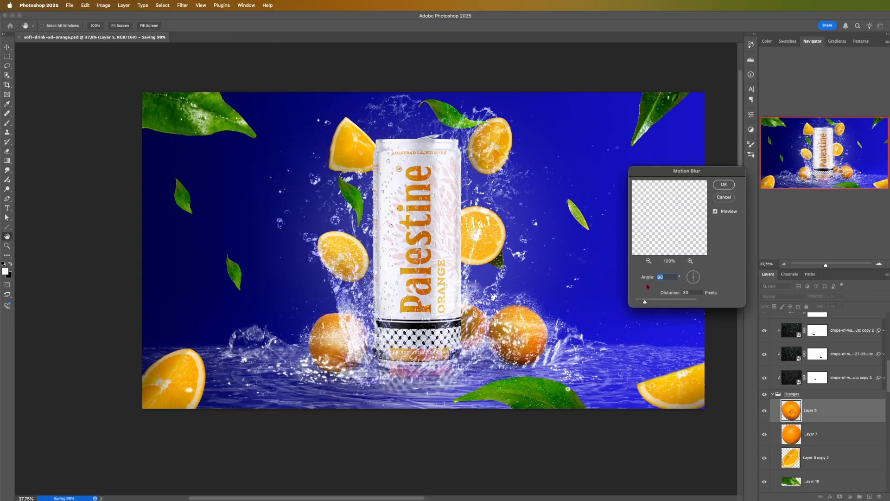
ctrl+click(524, 330)
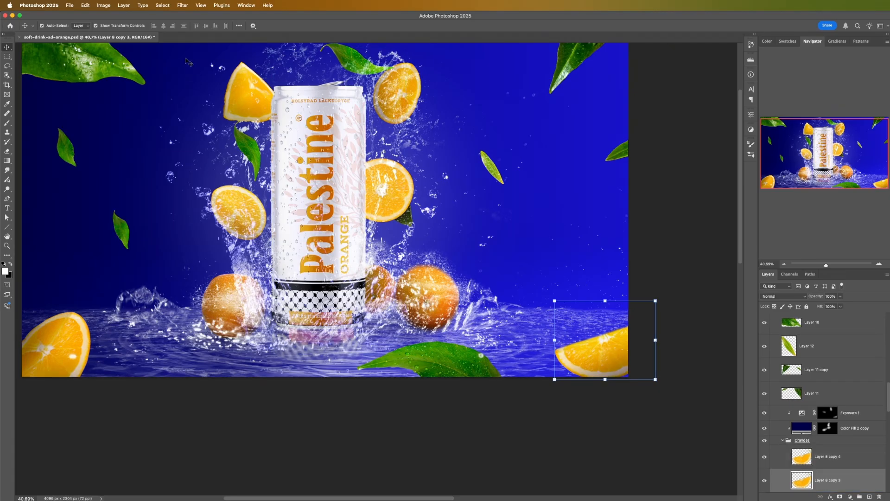
- Apply a Motion Blur to the orange wedge in the lower right corner at a 24° angle and a distance of 63 pixels
click(157, 5)
mouse_move(179, 5)
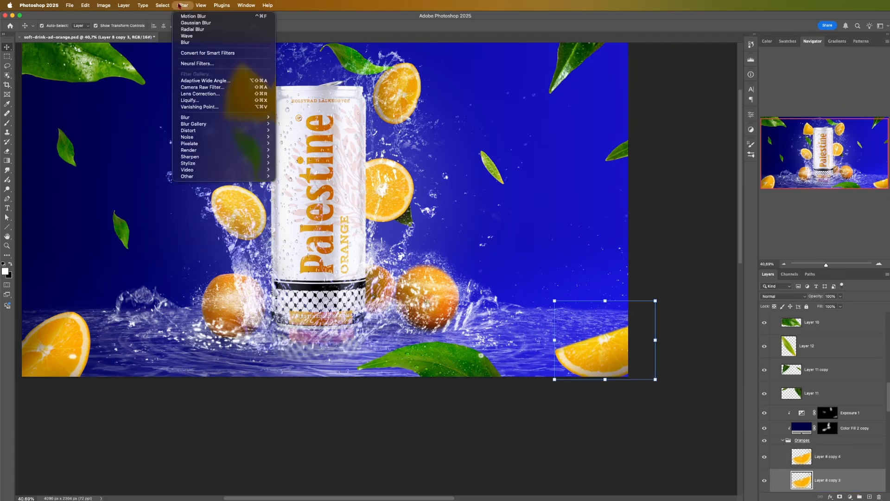
mouse_move(233, 121)
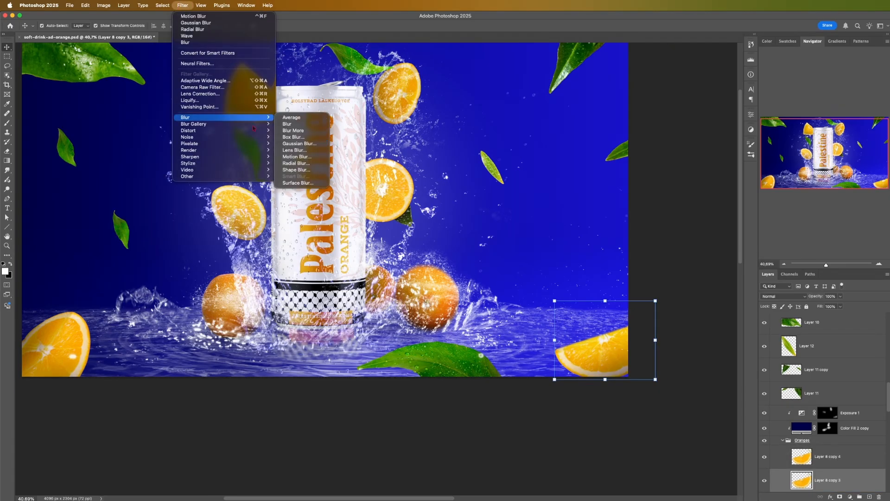
click(317, 157)
drag(646, 302, 650, 302)
drag(699, 276, 699, 274)
drag(649, 302, 656, 303)
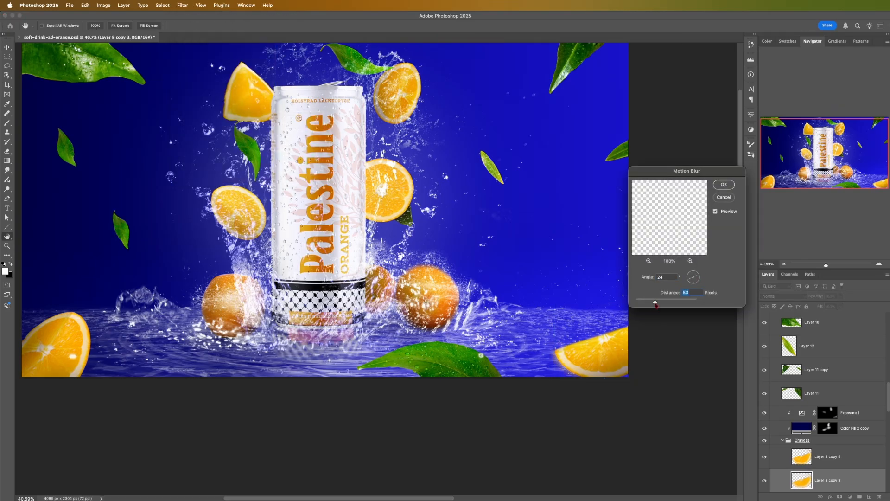
click(724, 184)
- Move the blurred wedge above its sharp copy, add an inverted layer mask, and paint the blur back along the wedge's left edge
drag(802, 481, 806, 452)
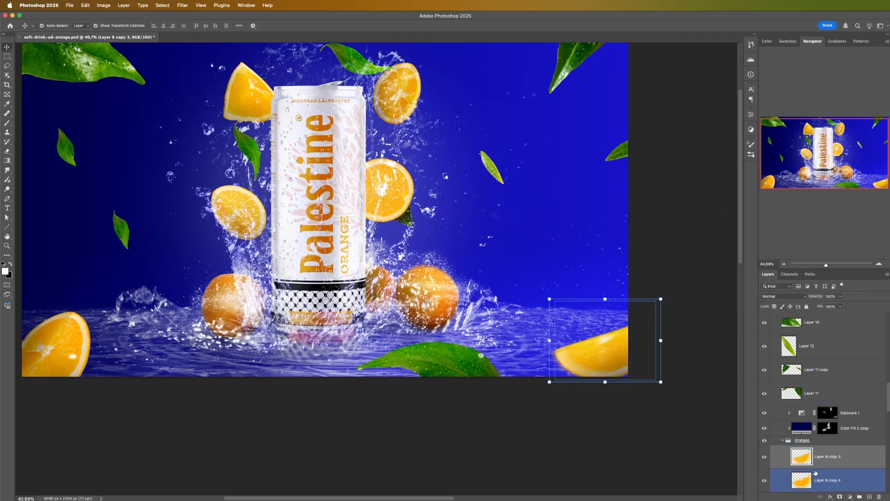
click(839, 496)
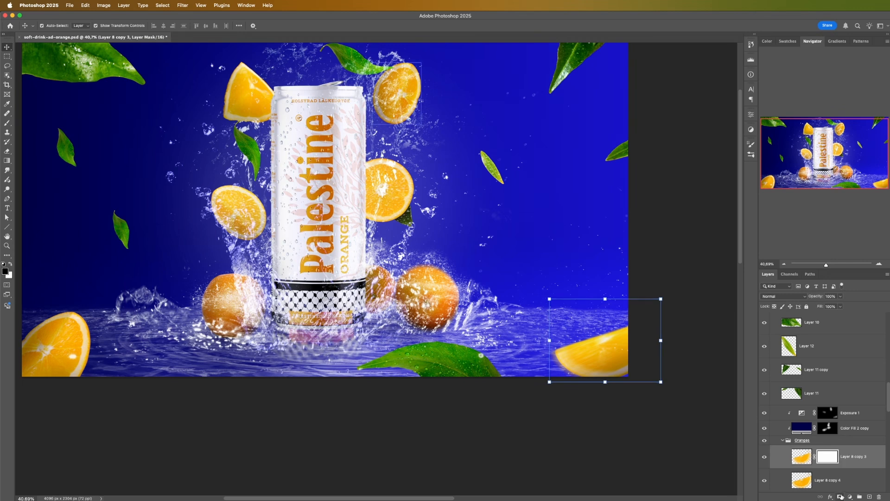
key(b)
key(x)
key(super+i)
key(x)
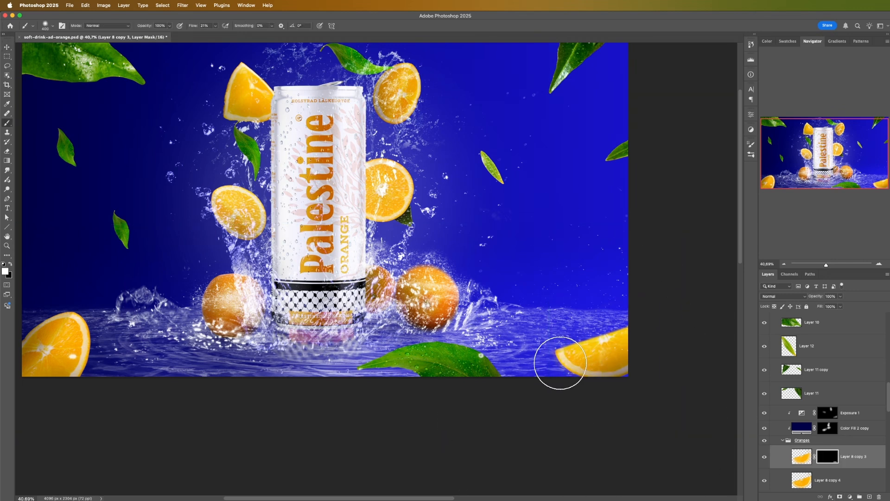
drag(559, 364, 586, 363)
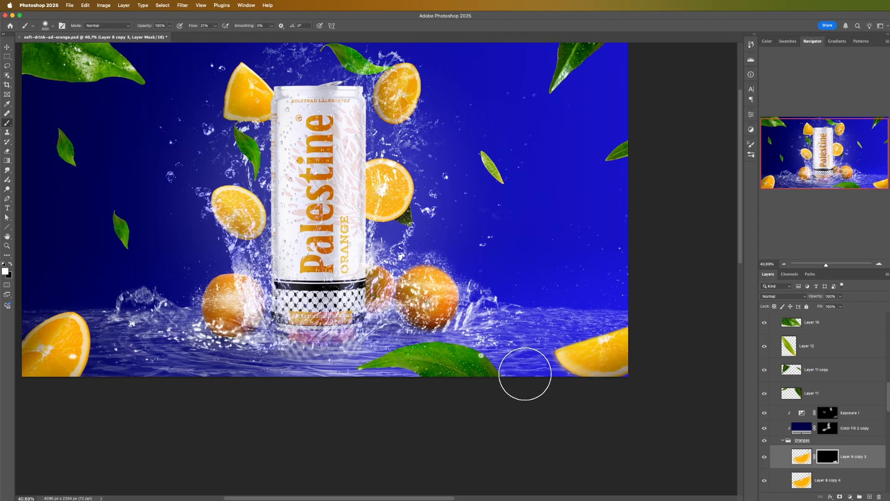
- Apply a Motion Blur to the small leaf on Layer 12, to the right of the can
scroll(486, 385, up, 2)
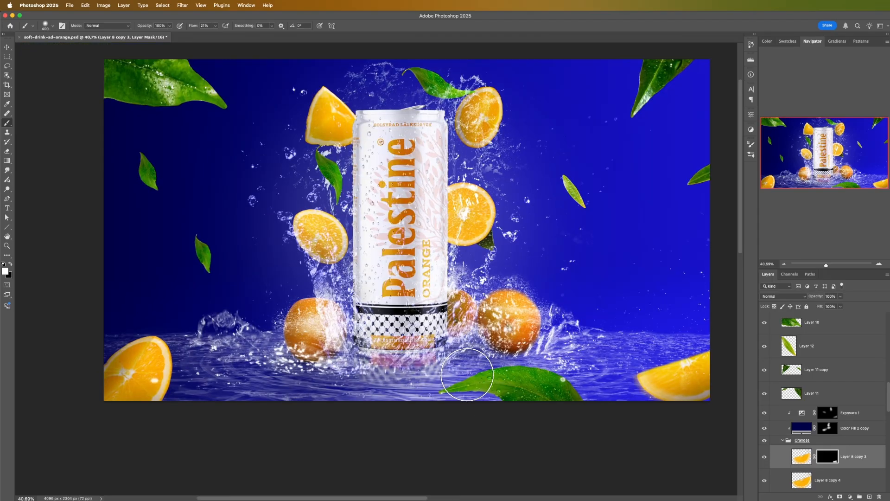
scroll(551, 376, right, 4)
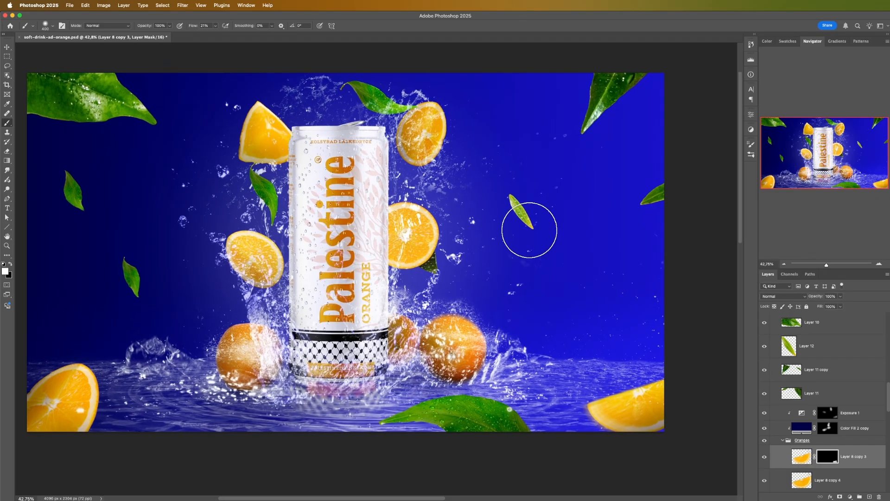
key(v)
click(522, 211)
click(183, 5)
mouse_move(223, 117)
click(297, 159)
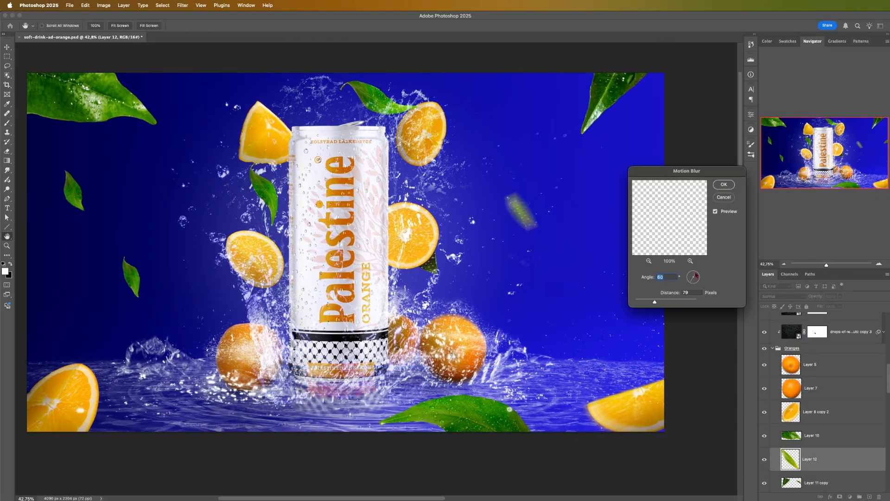
key(Return)
- Apply a Motion Blur to the upper small leaf left of the can, on Layer 13 copy 3
click(72, 190)
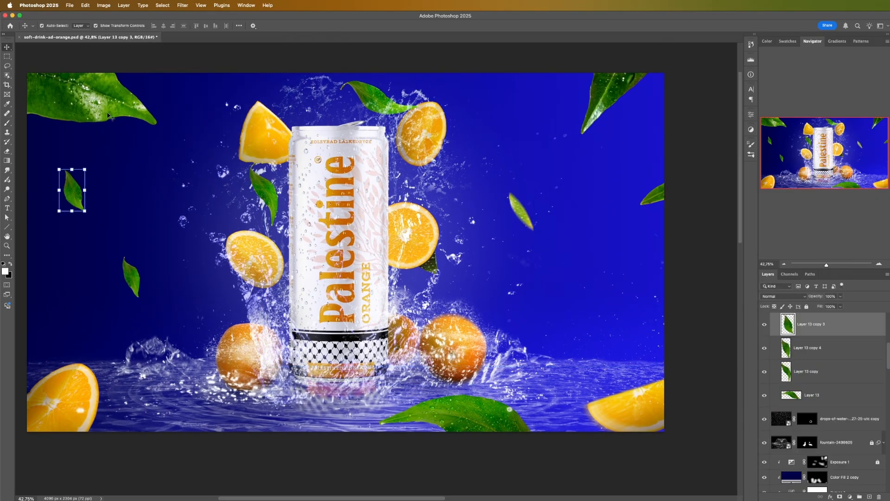
click(183, 5)
mouse_move(222, 117)
click(302, 157)
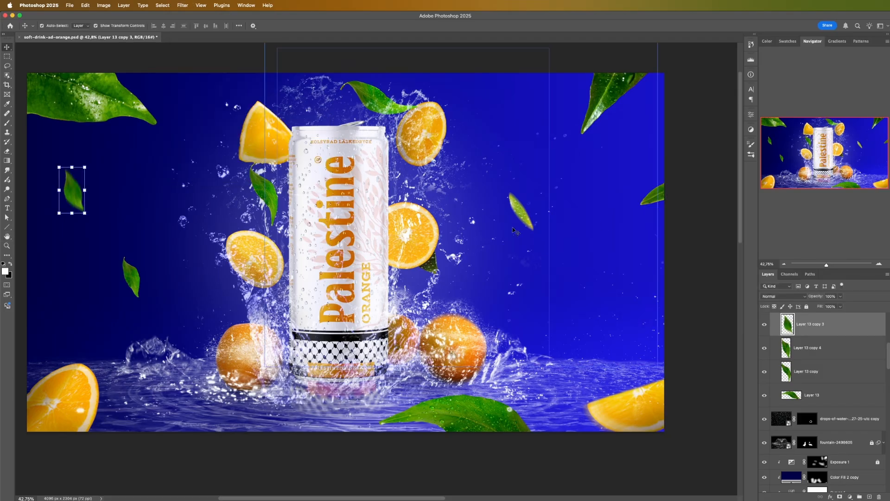
key(Return)
- Apply a Motion Blur with an adjusted angle and shorter distance to the lower small leaf left of the can, on Layer 13 copy 4
click(131, 277)
click(182, 5)
mouse_move(222, 117)
click(301, 157)
drag(698, 275, 691, 284)
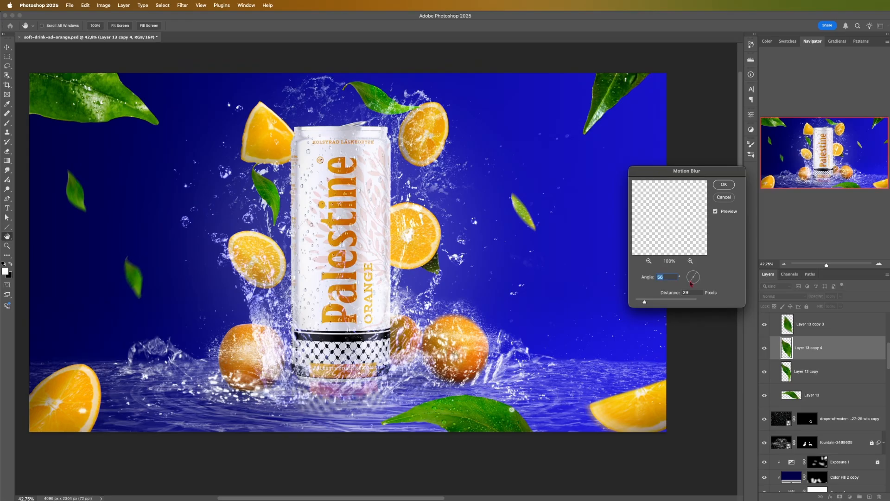
drag(644, 302, 641, 302)
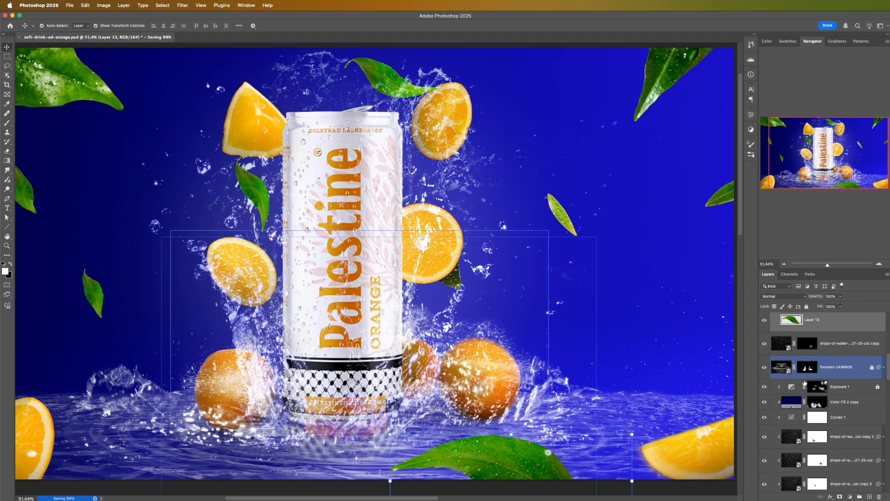
- Stamp all visible layers onto a new layer at the top of the stack and convert it to a Smart Object
click(764, 381)
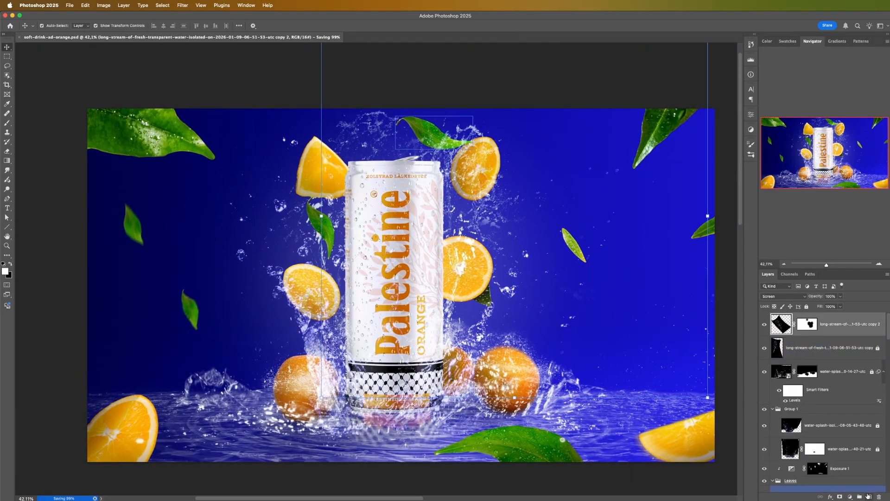
click(869, 496)
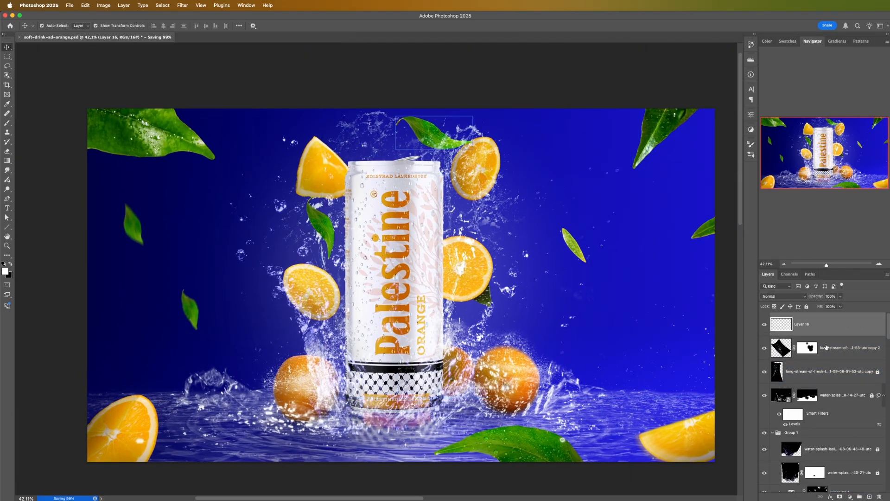
right_click(825, 329)
alt+click(841, 357)
right_click(818, 333)
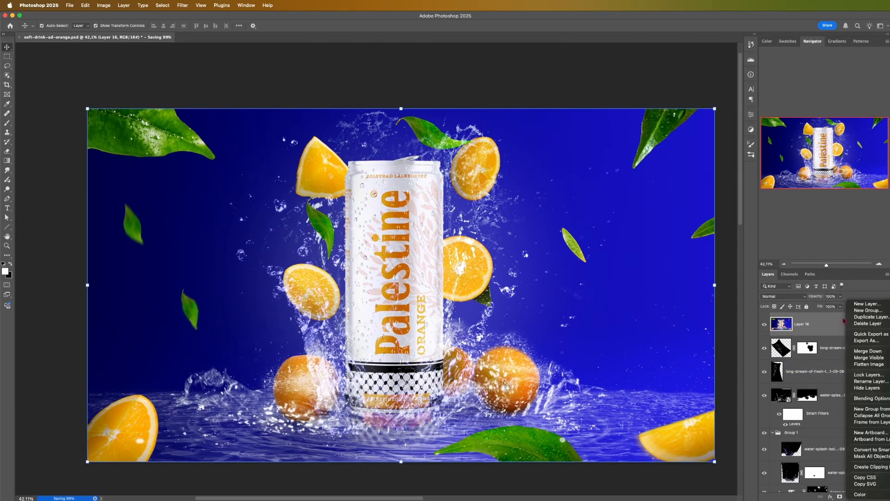
click(887, 452)
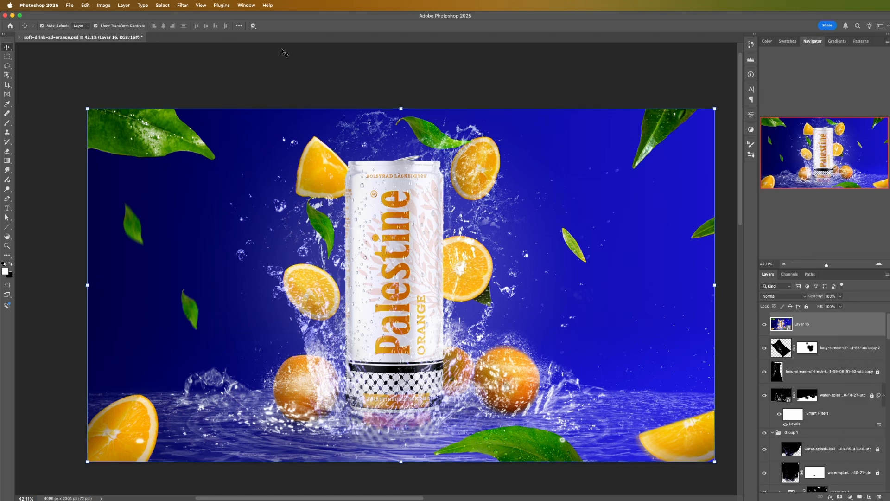
- Start the Camera Raw Filter on the stamped Smart Object and lower the Whites in the Light settings
click(182, 5)
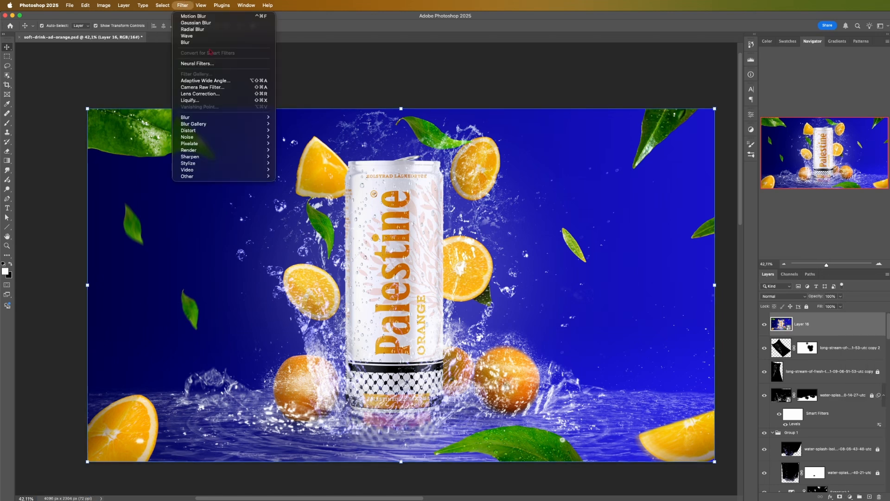
click(221, 87)
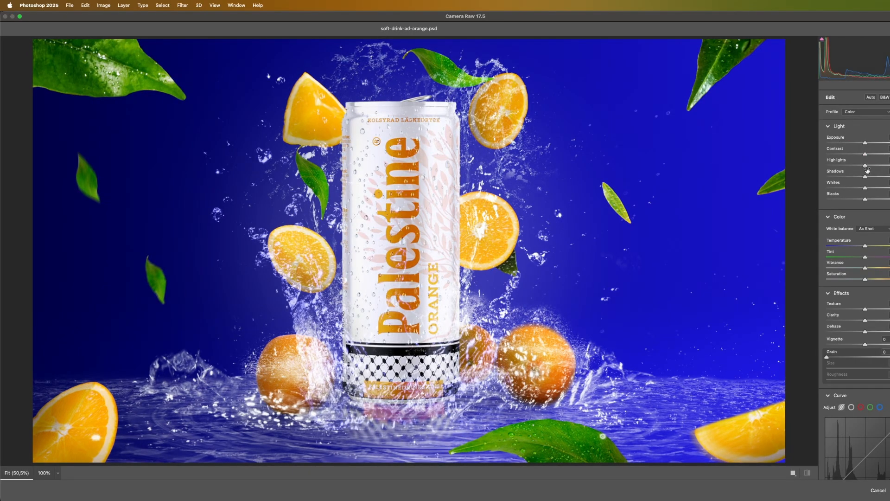
drag(866, 168, 853, 204)
key(super+z)
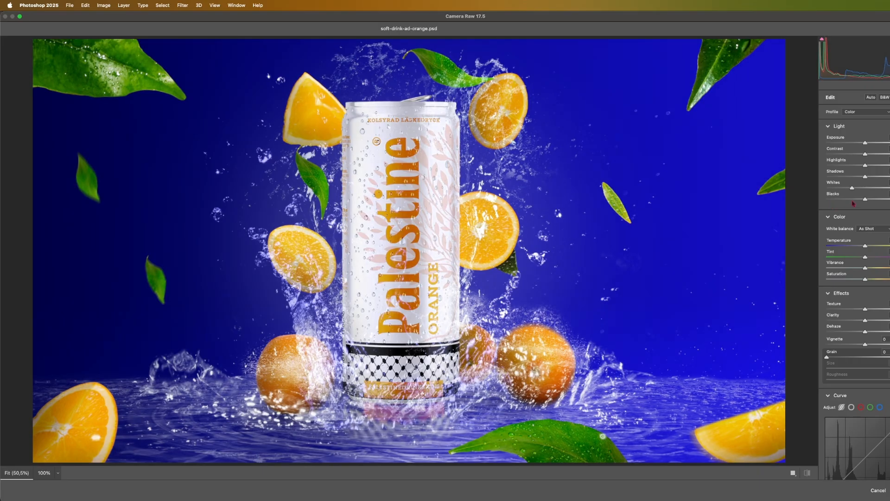
- Warm the image's colour Temperature slightly and raise its Saturation
drag(865, 246, 866, 245)
click(889, 215)
drag(866, 280, 876, 281)
- Raise Texture, Clarity and Dehaze slightly, and add a Vignette of -12 with a Grain of 6
scroll(866, 314, down, 1)
drag(866, 312, 872, 314)
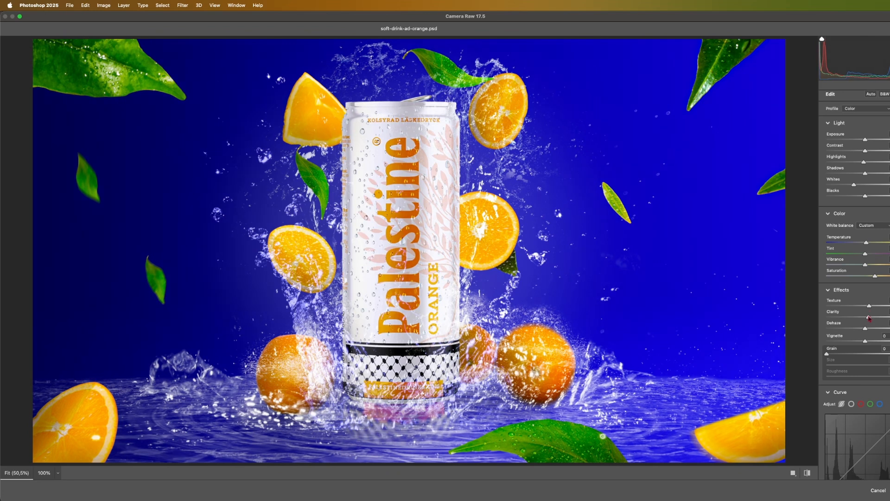
drag(866, 342, 861, 343)
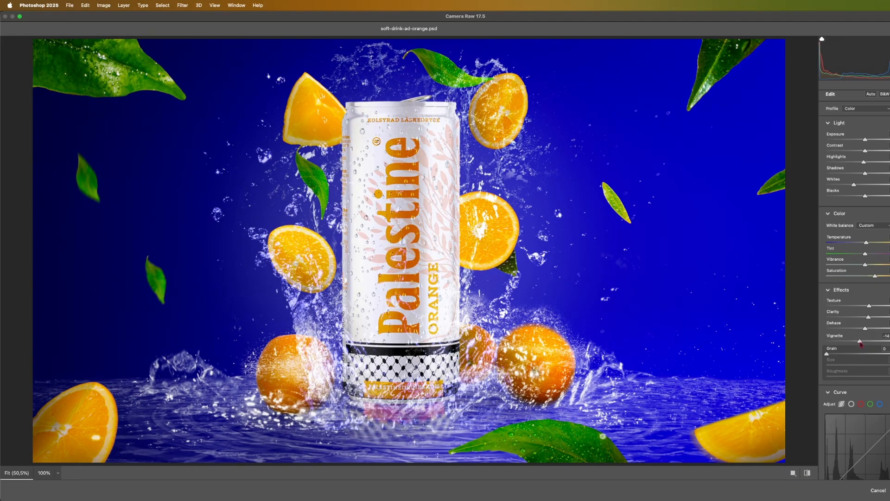
drag(826, 355, 833, 356)
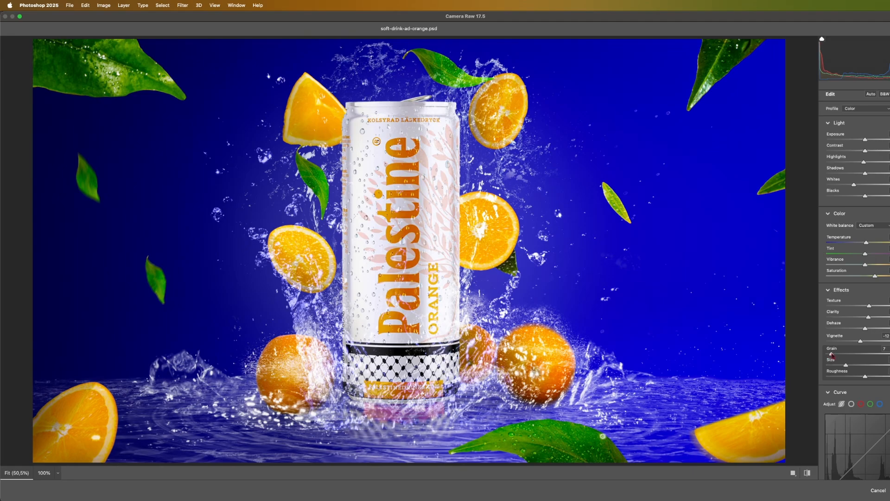
scroll(831, 355, down, 1)
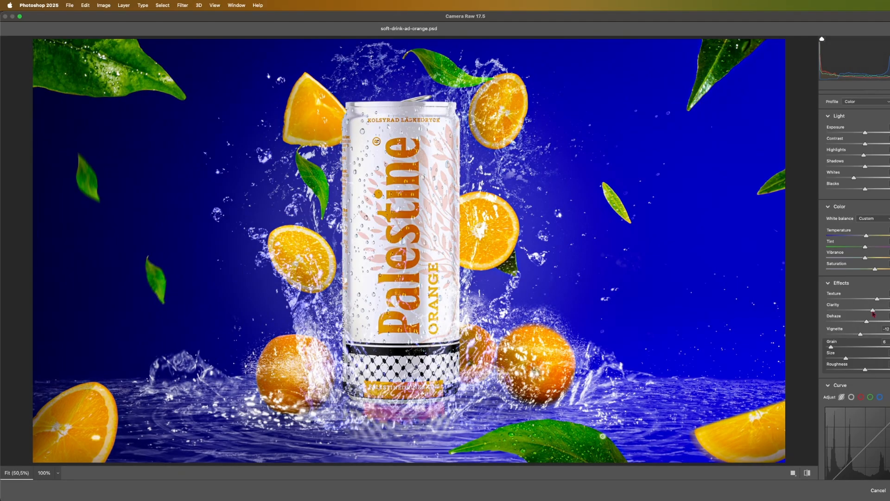
- Shift the Oranges, Yellows, Greens and Purples hues slightly to lower values in the Color Mixer
scroll(869, 286, down, 15)
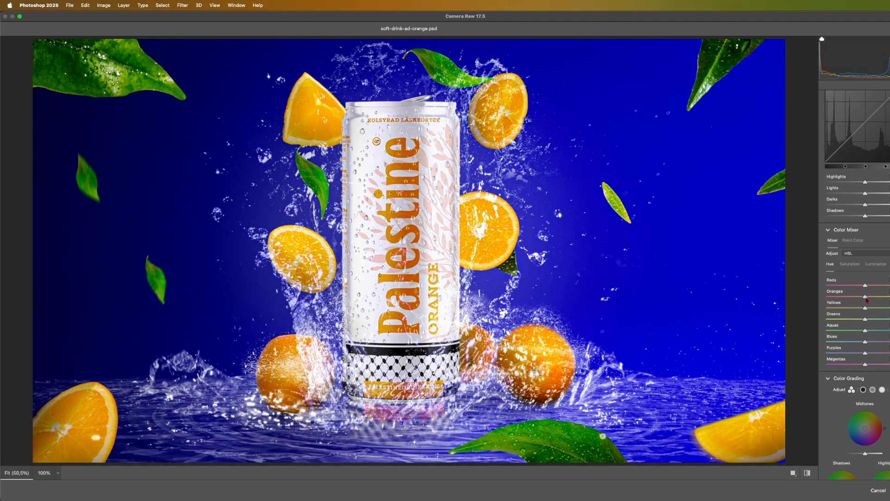
drag(859, 299, 869, 300)
drag(866, 355, 861, 355)
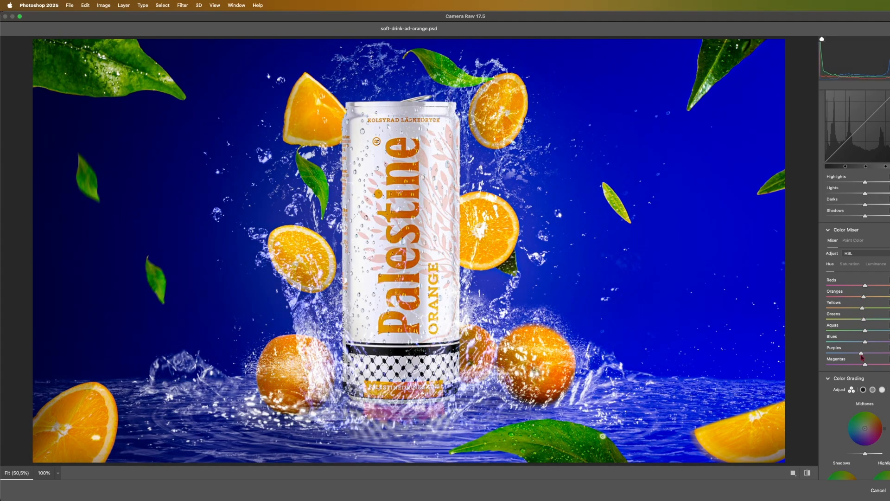
- Set the Sharpening to 69 in the Detail settings
scroll(862, 358, down, 4)
scroll(855, 285, down, 8)
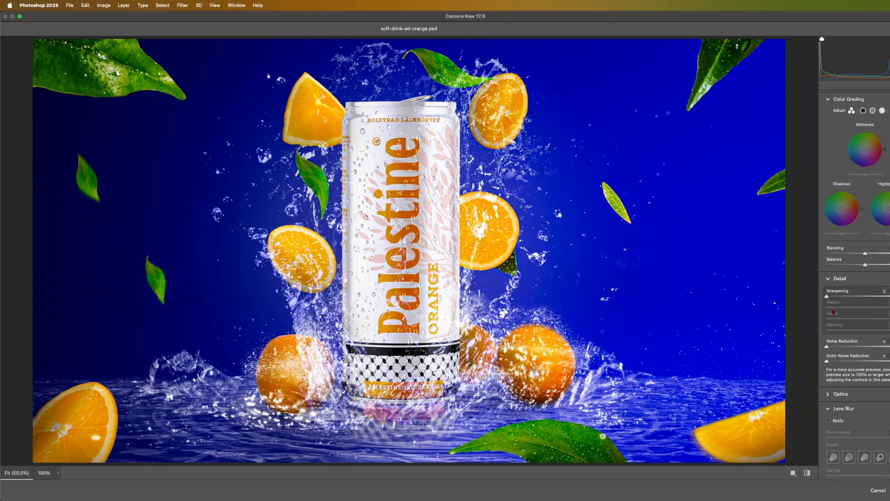
drag(827, 297, 861, 296)
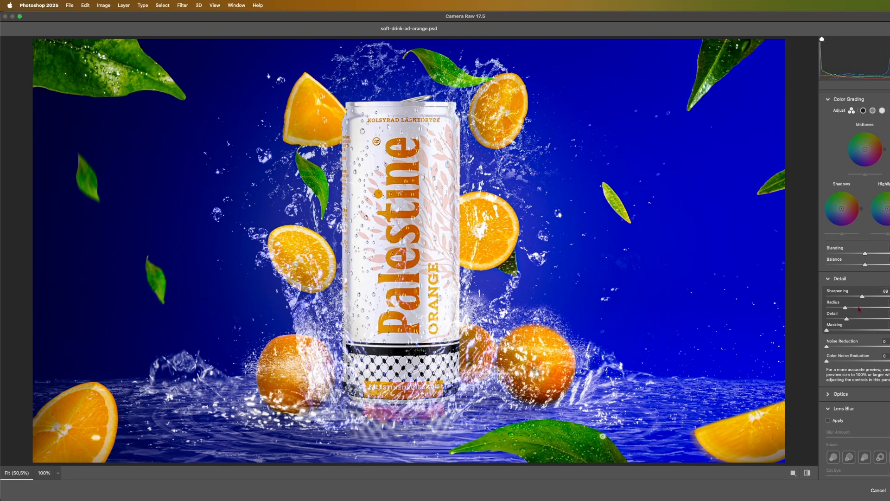
- Raise the sharpening Radius and Detail, apply Lens Blur, and set up its Focus refinement with a smaller brush
scroll(848, 344, down, 4)
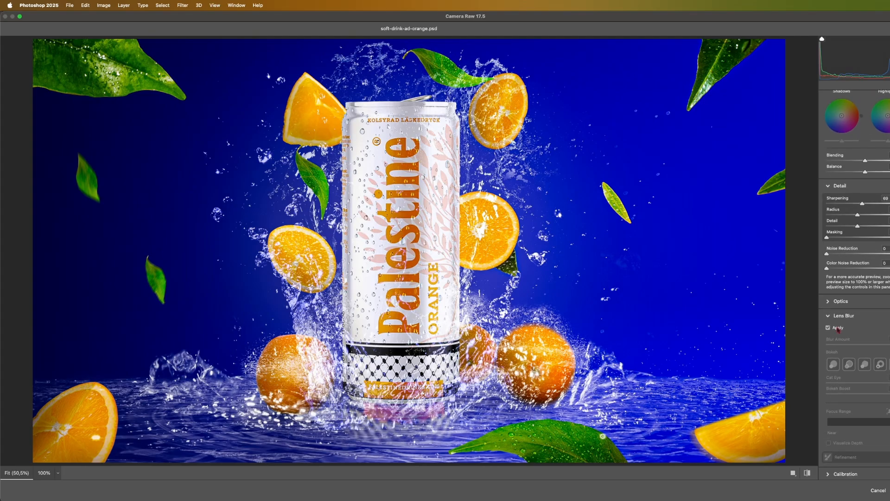
scroll(889, 360, down, 3)
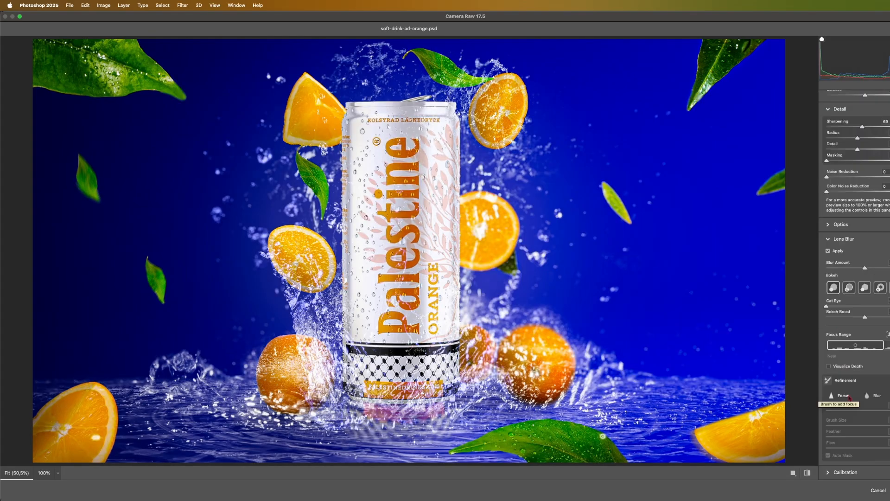
click(844, 396)
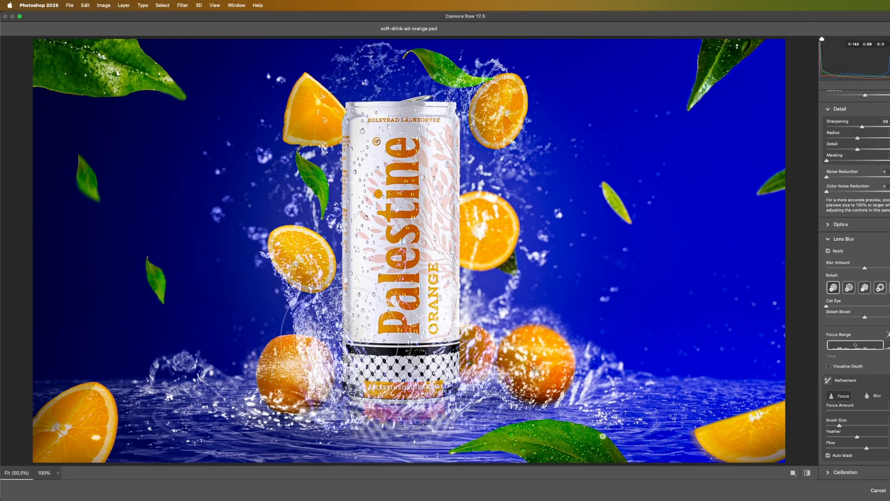
key(bracketleft)
key(bracketleft)
key(bracketleft)
key(bracketleft)
key(bracketleft)
key(bracketleft)
key(bracketleft)
key(bracketleft)
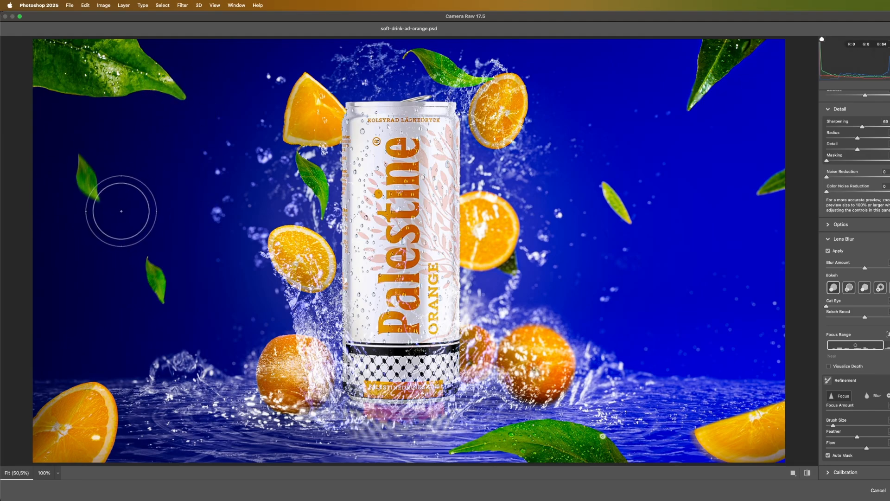
- Brush extra Lens Blur onto the large green leaf in the foreground with the Blur refinement brush
scroll(155, 178, down, 2)
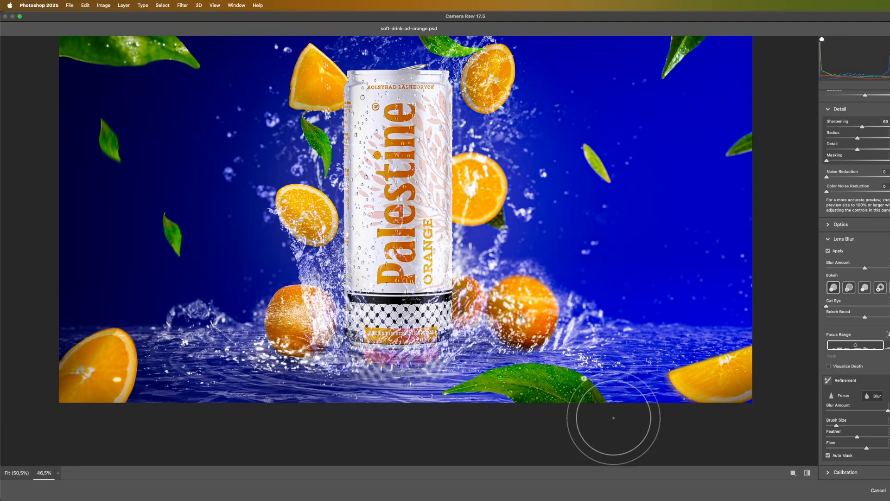
drag(583, 394, 591, 412)
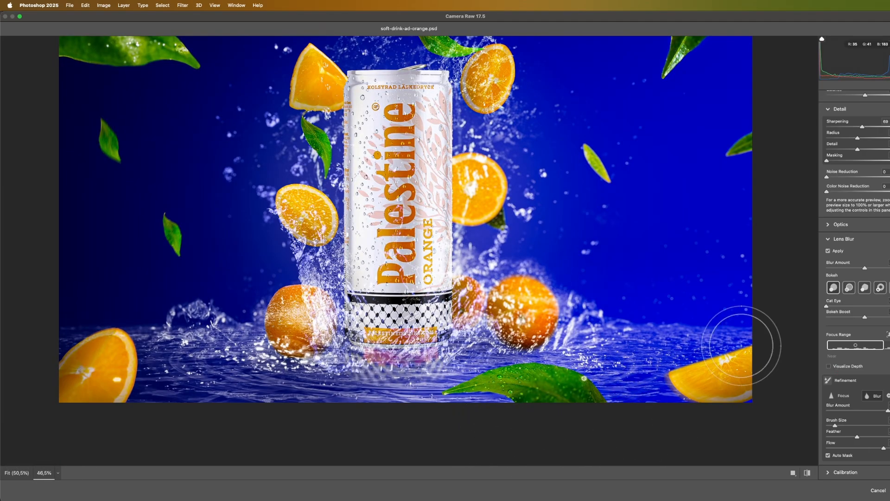